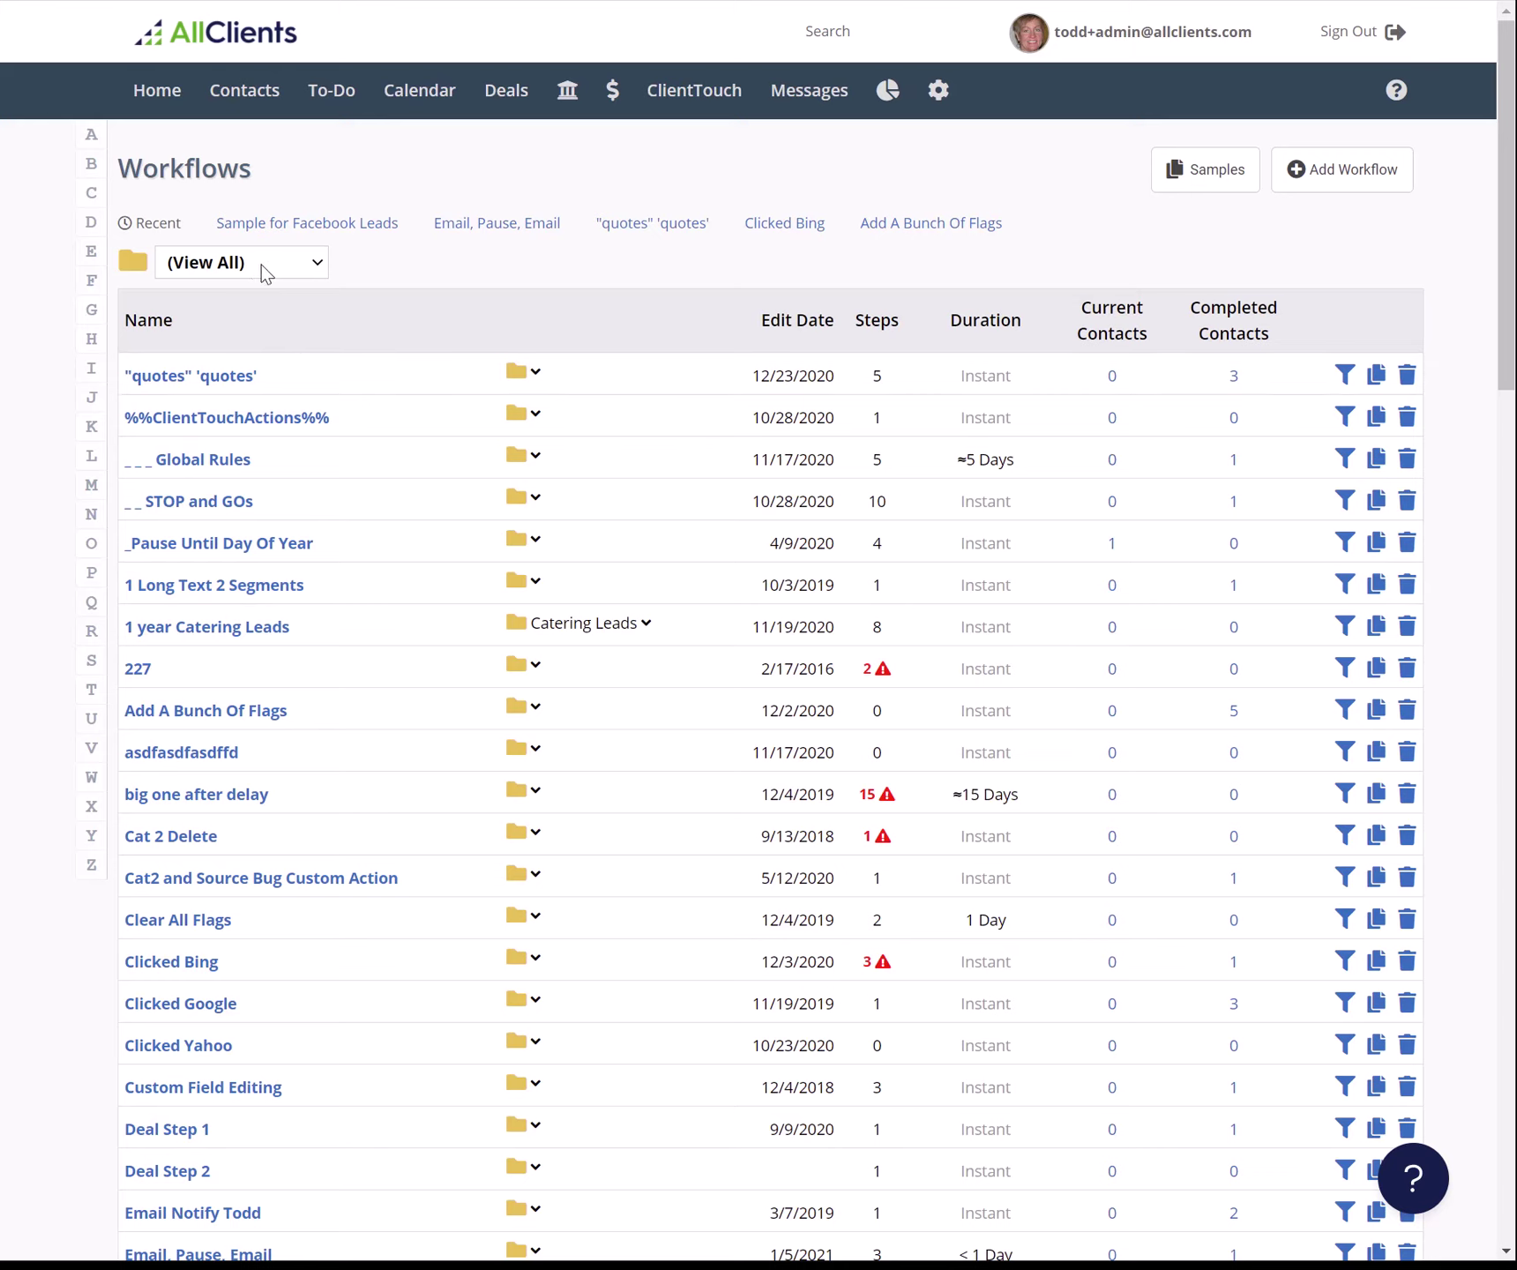
- Add a Set Source step to the Sample for Facebook Leads workflow, using a new source named Facebook
{"action": "left_click", "coordinate": [328, 225]}
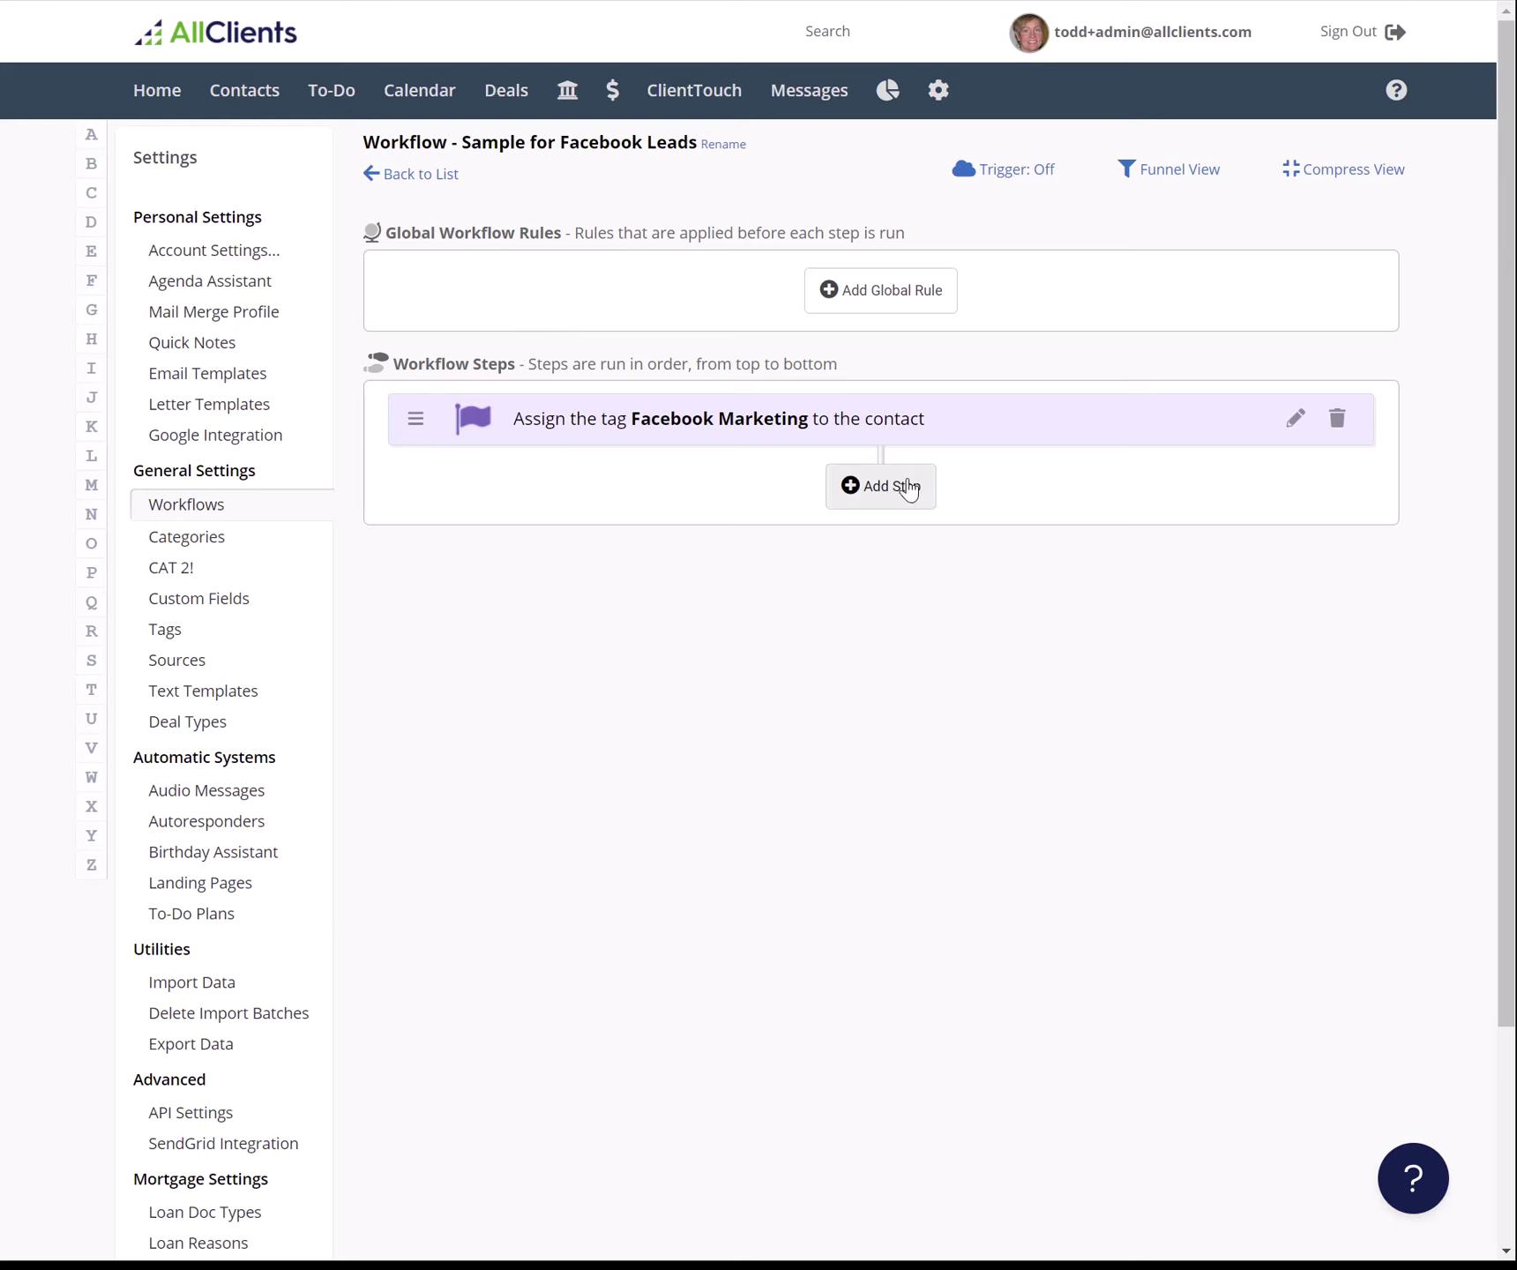
{"action": "left_click", "coordinate": [897, 490]}
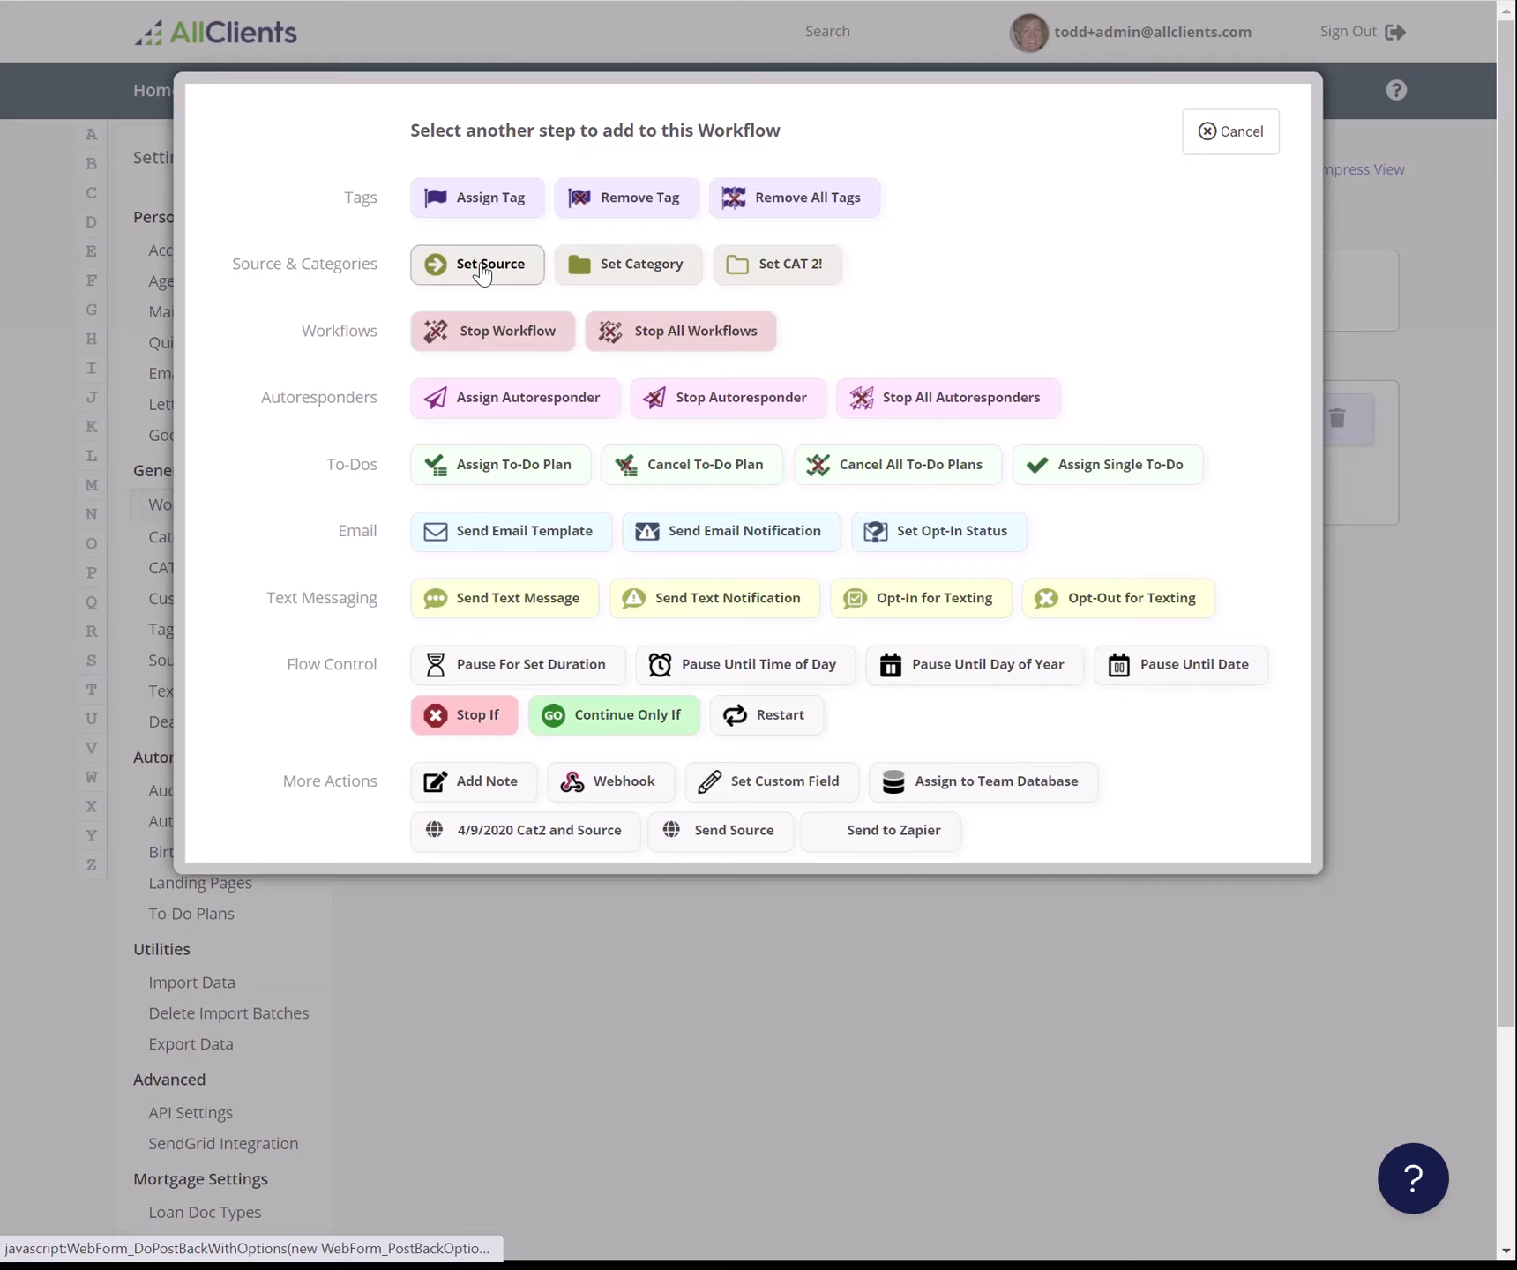
{"action": "left_click", "coordinate": [483, 273]}
{"action": "left_click", "coordinate": [555, 254]}
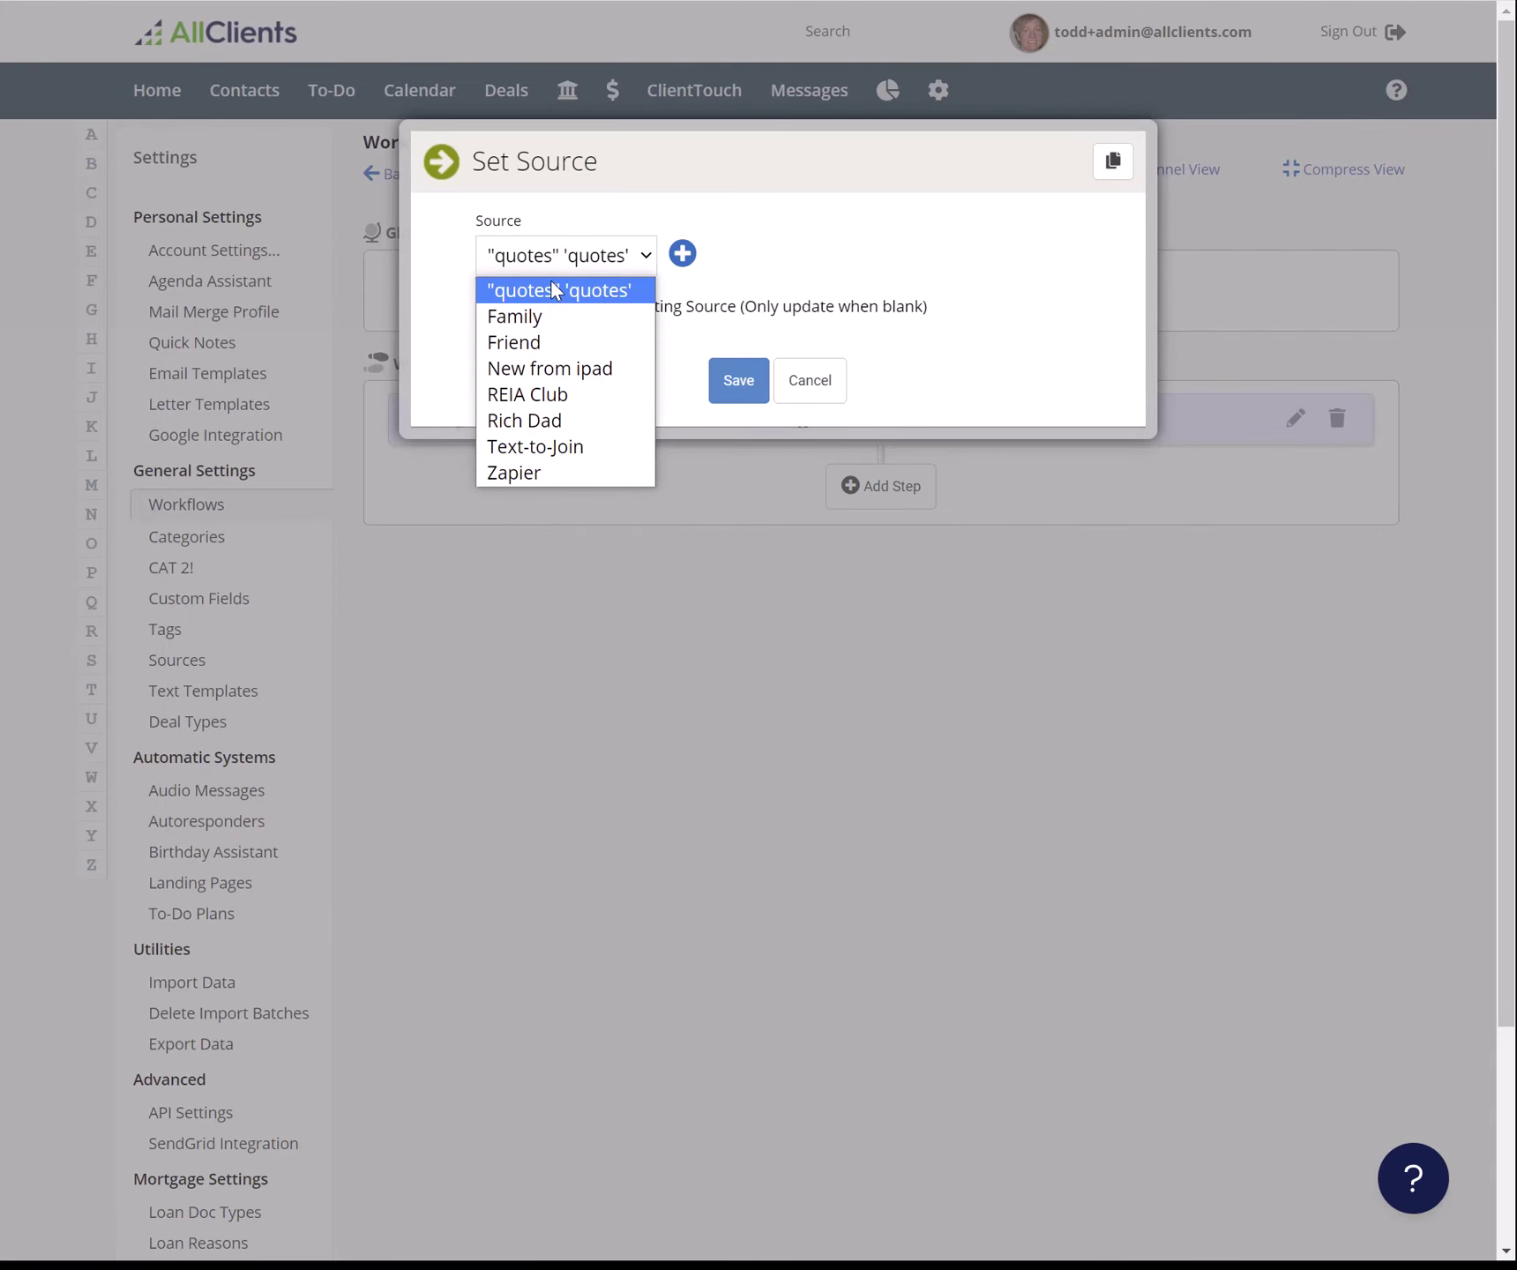
{"action": "left_click", "coordinate": [694, 264]}
{"action": "left_click", "coordinate": [682, 257]}
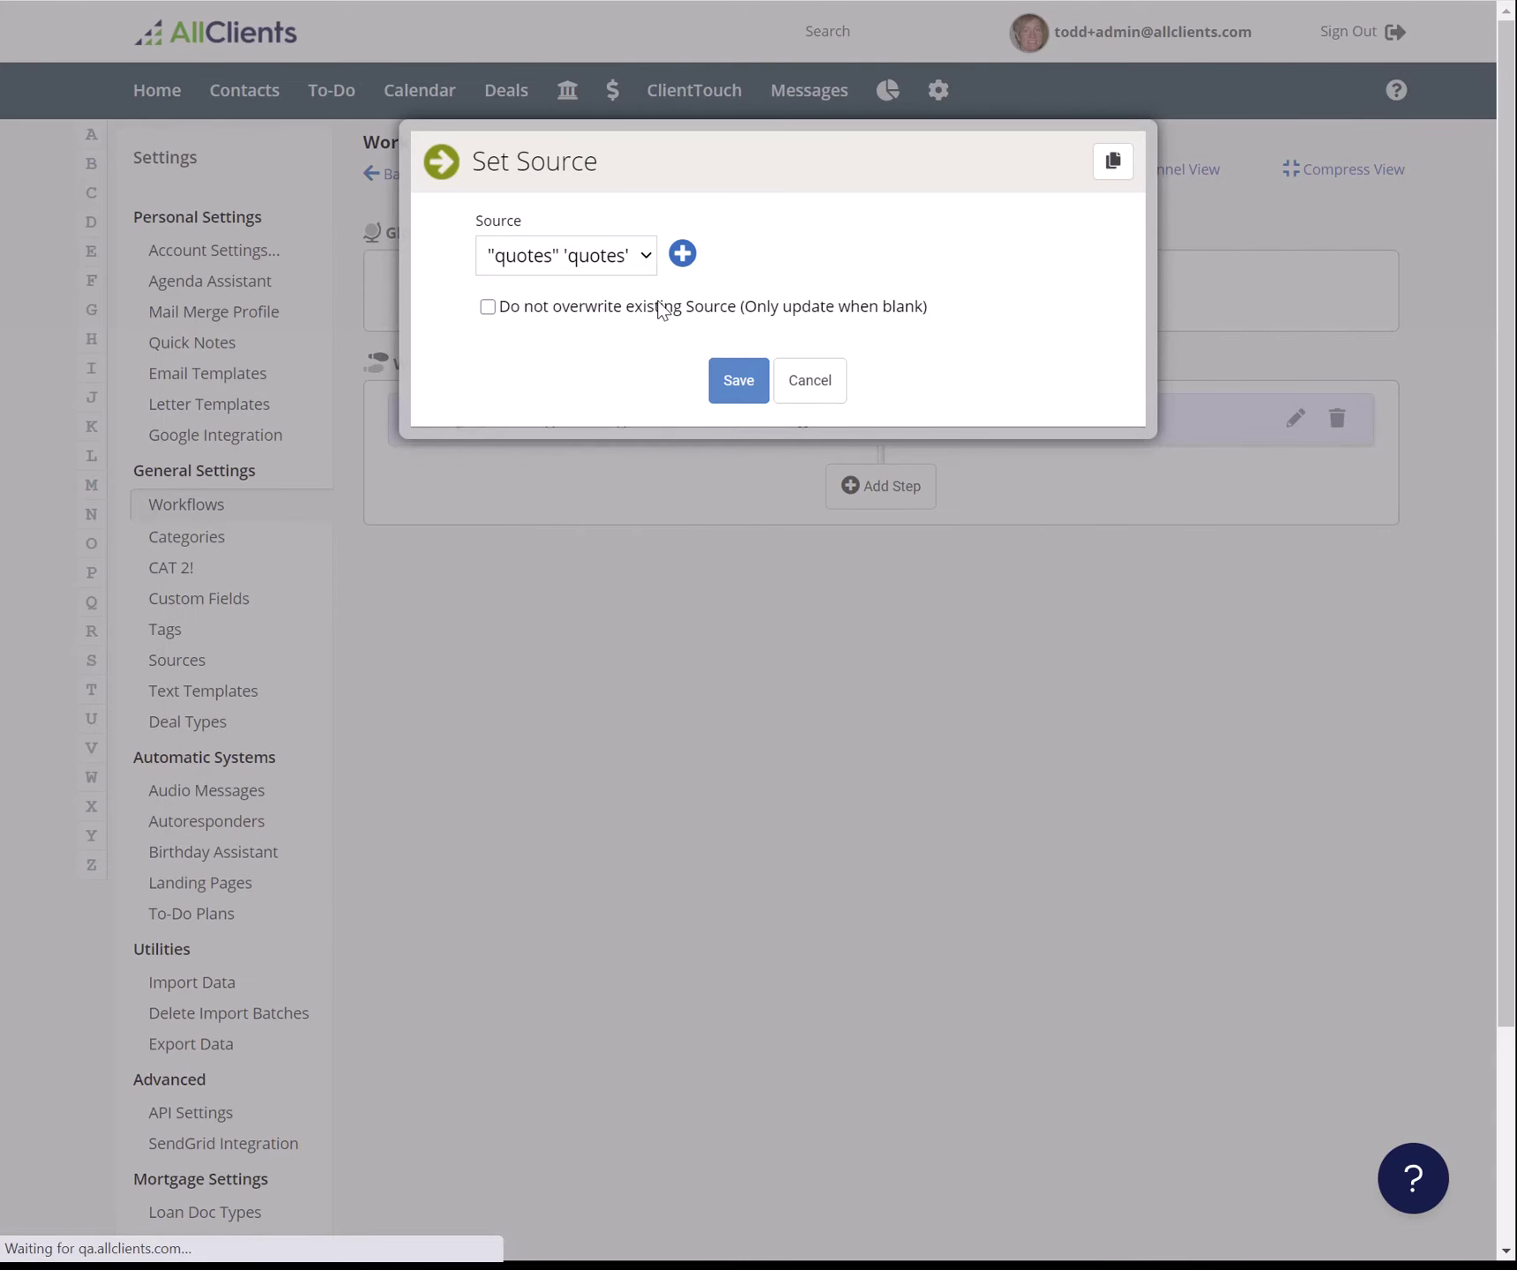
{"action": "type", "text": "Facebook"}
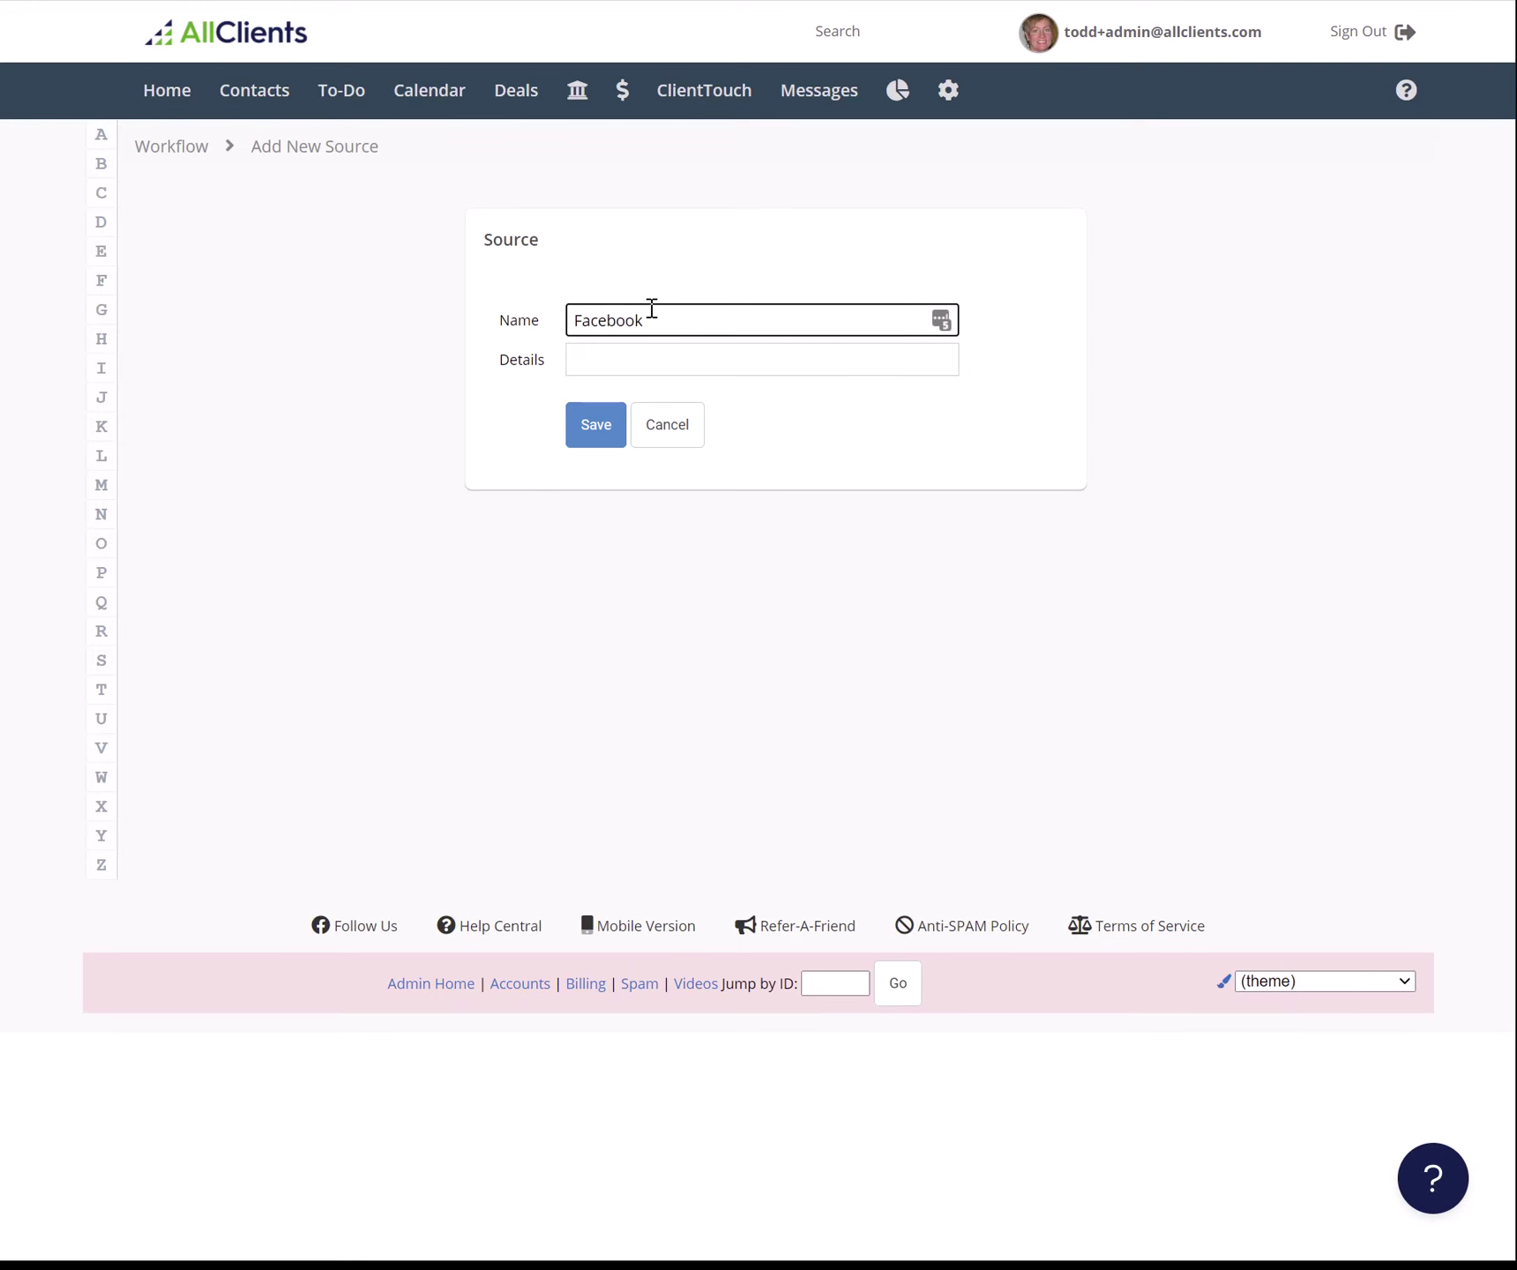
{"action": "left_click", "coordinate": [591, 427]}
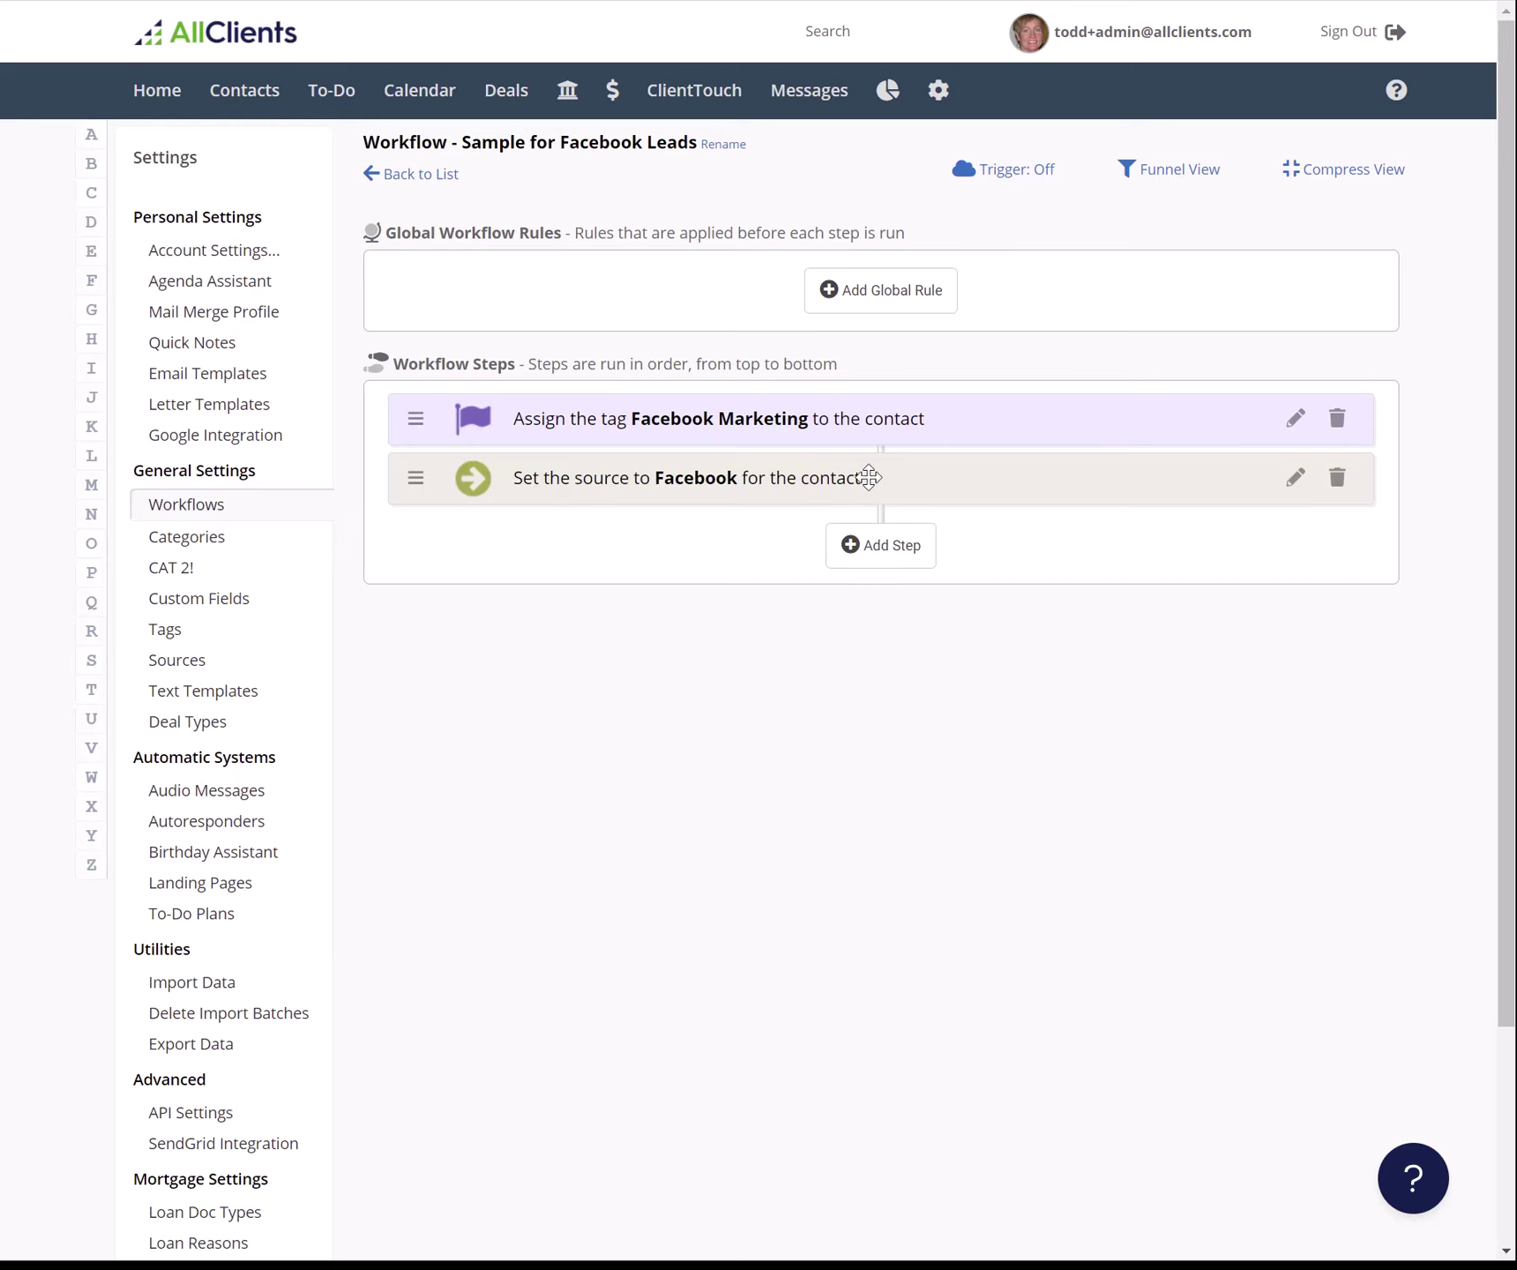
{"action": "left_click", "coordinate": [874, 546]}
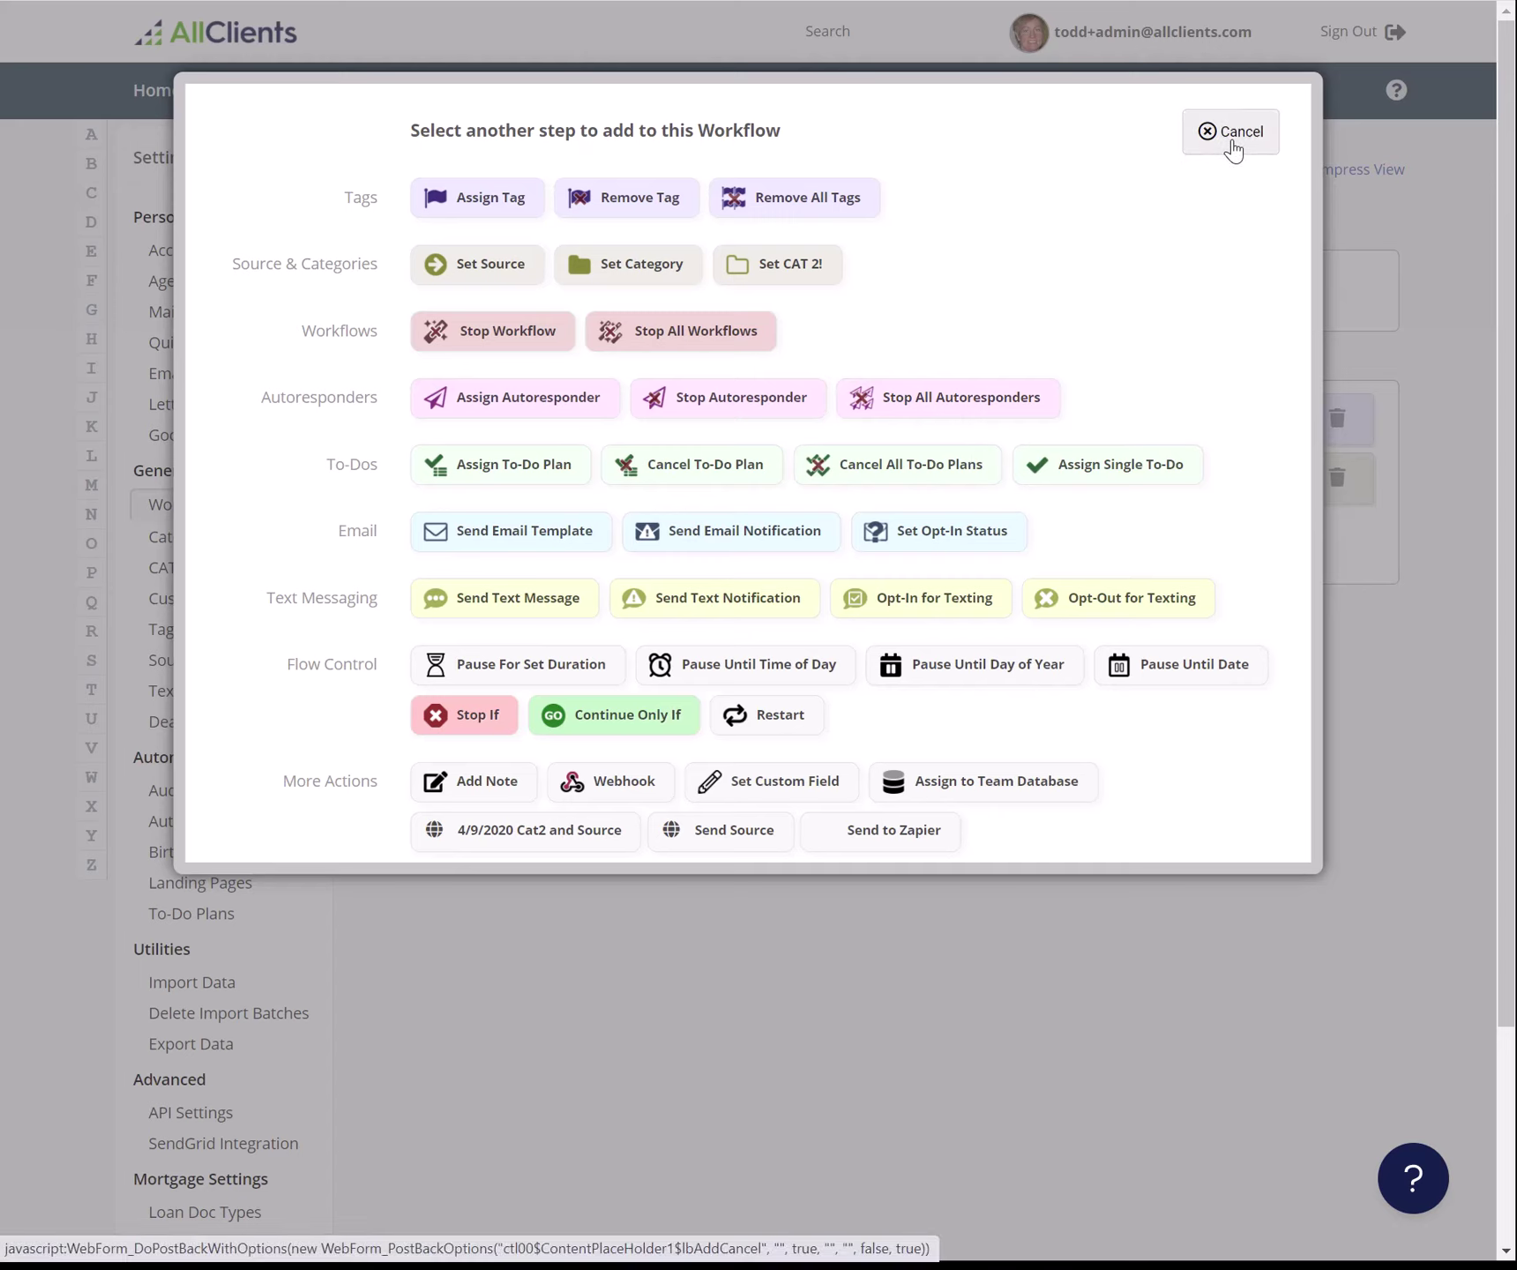
{"action": "left_click", "coordinate": [1233, 149]}
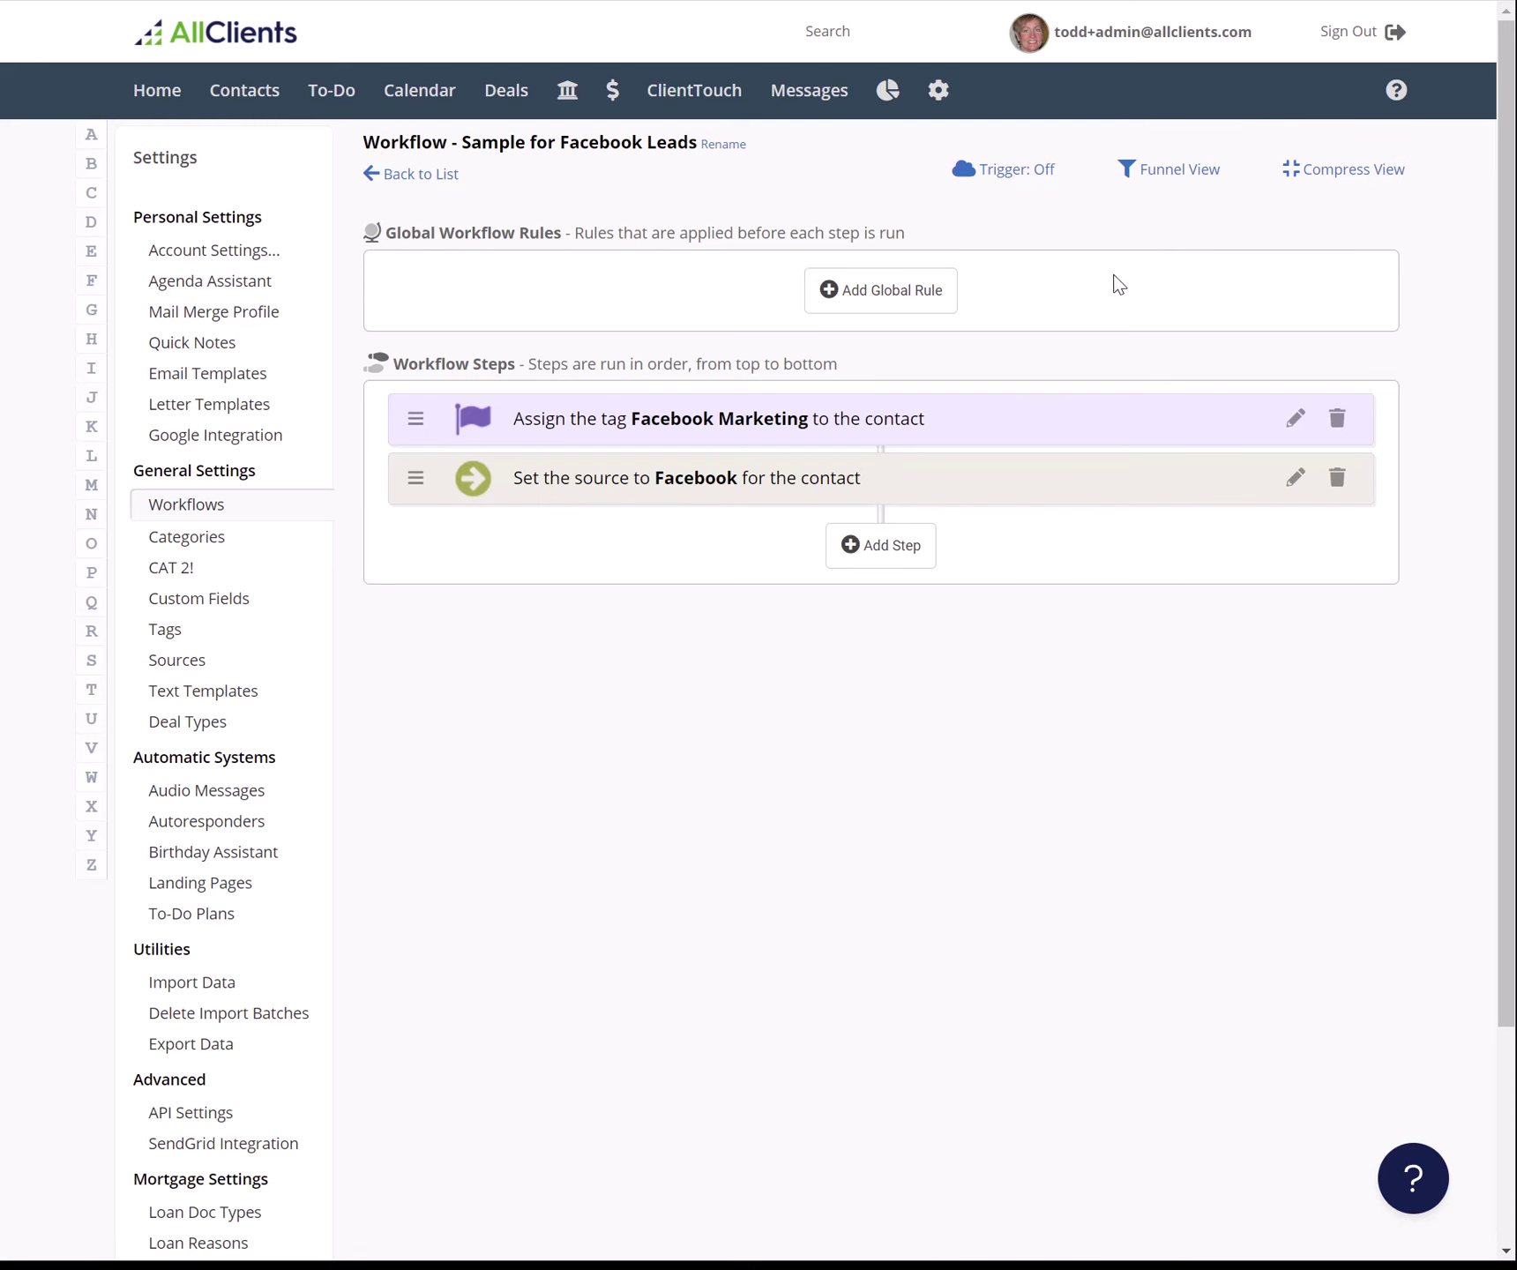
- Enable the trigger for the Sample for Facebook Leads workflow and highlight its trigger URL
{"action": "left_click", "coordinate": [1005, 176]}
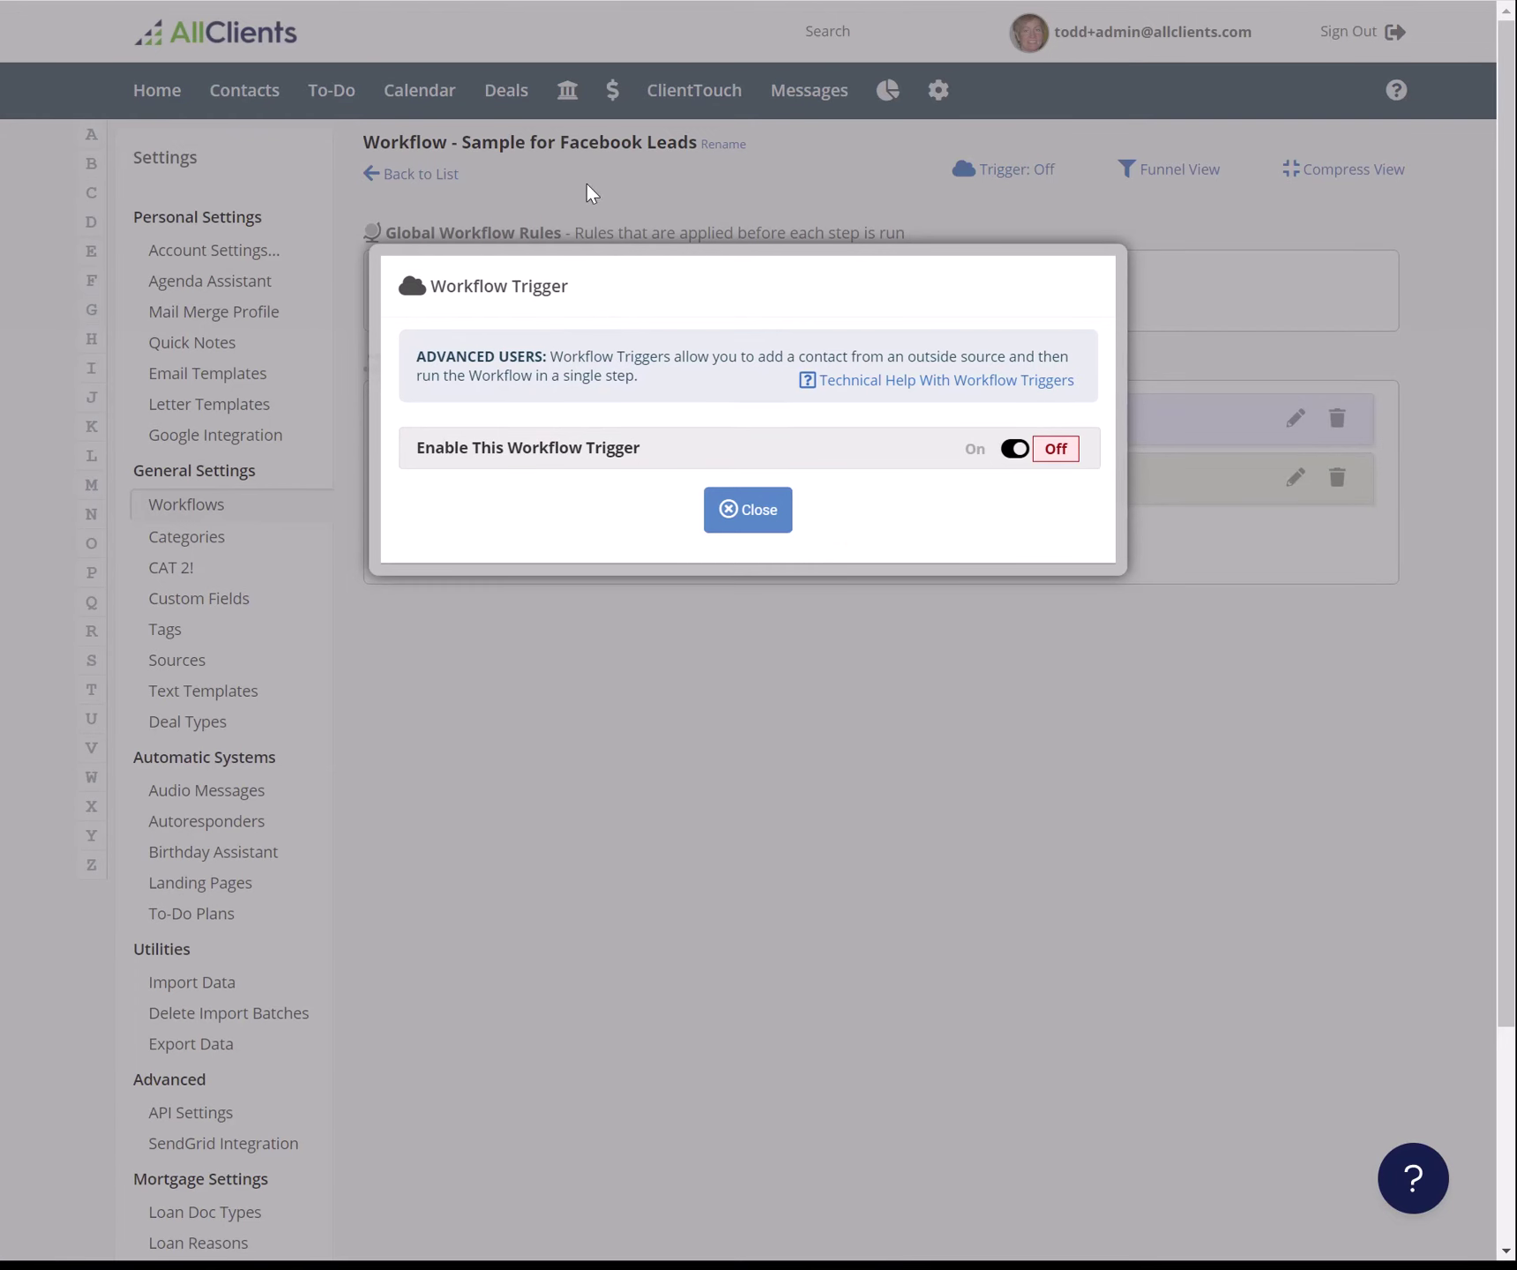
{"action": "left_click", "coordinate": [1011, 450]}
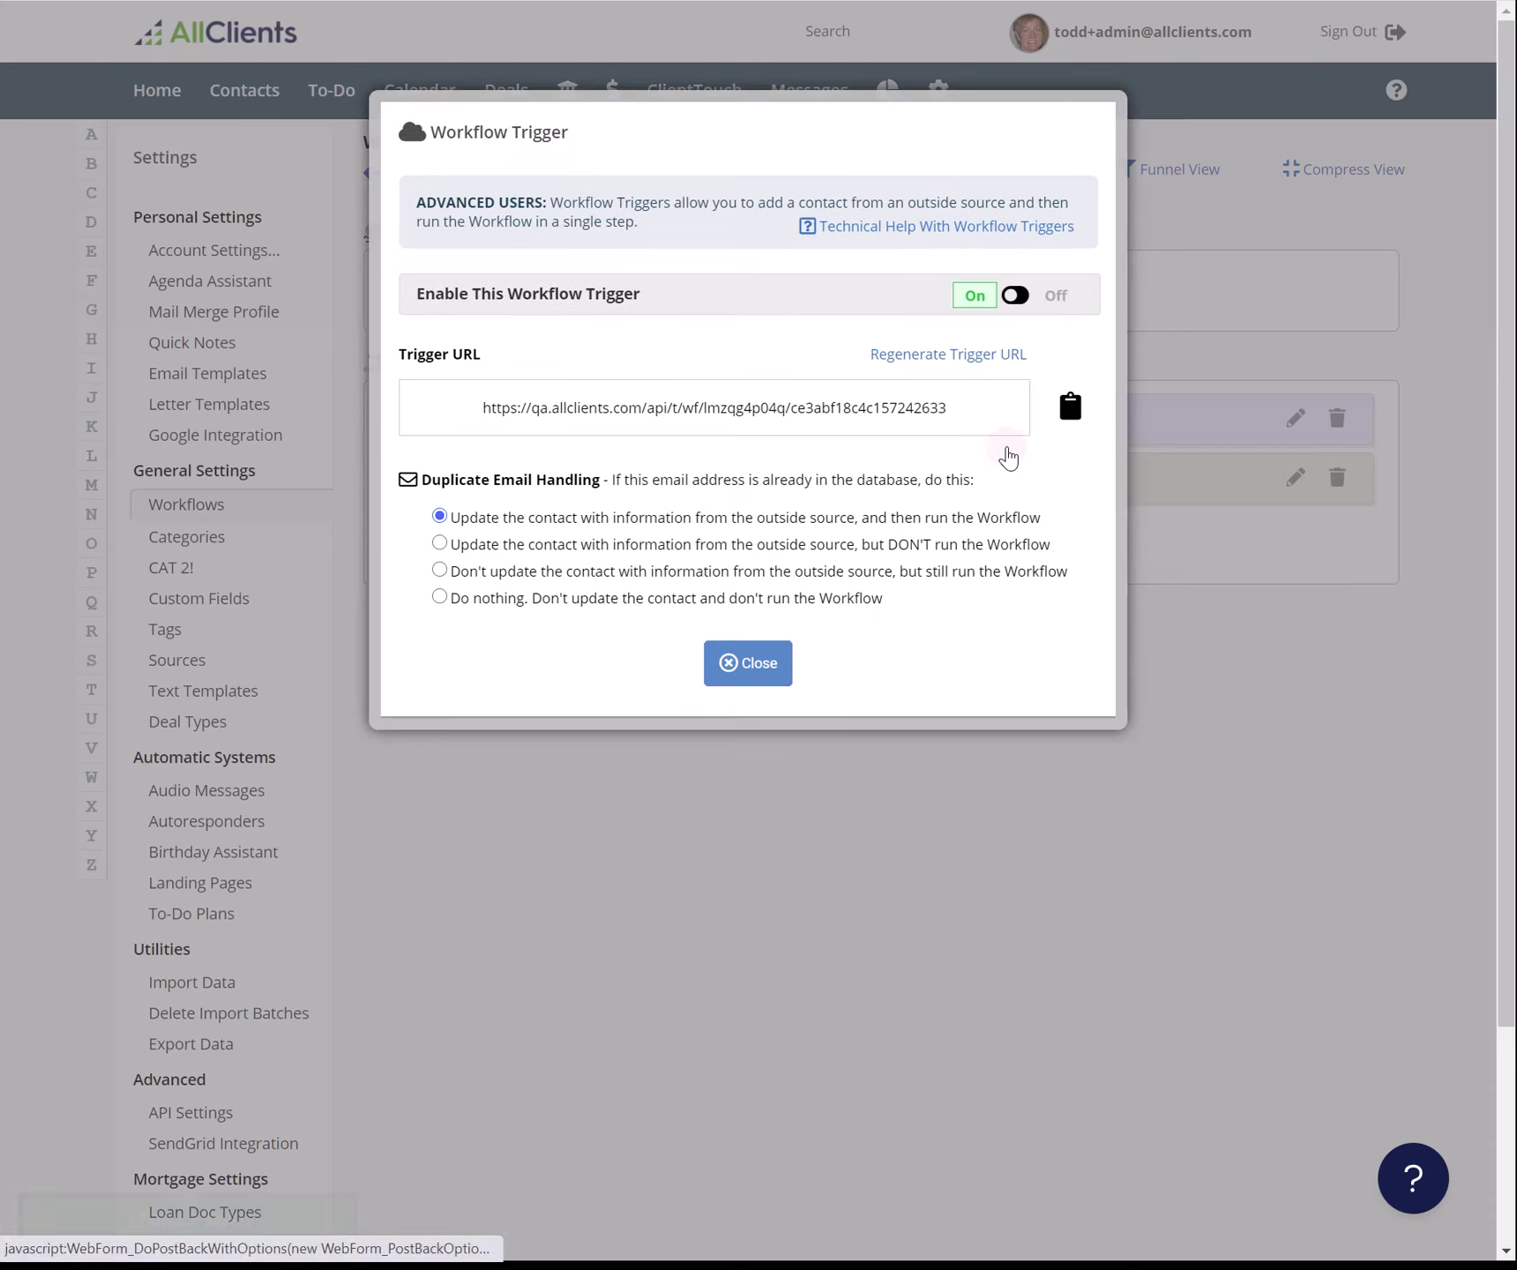
{"action": "left_click_drag", "start_coordinate": [954, 408], "coordinate": [475, 412]}
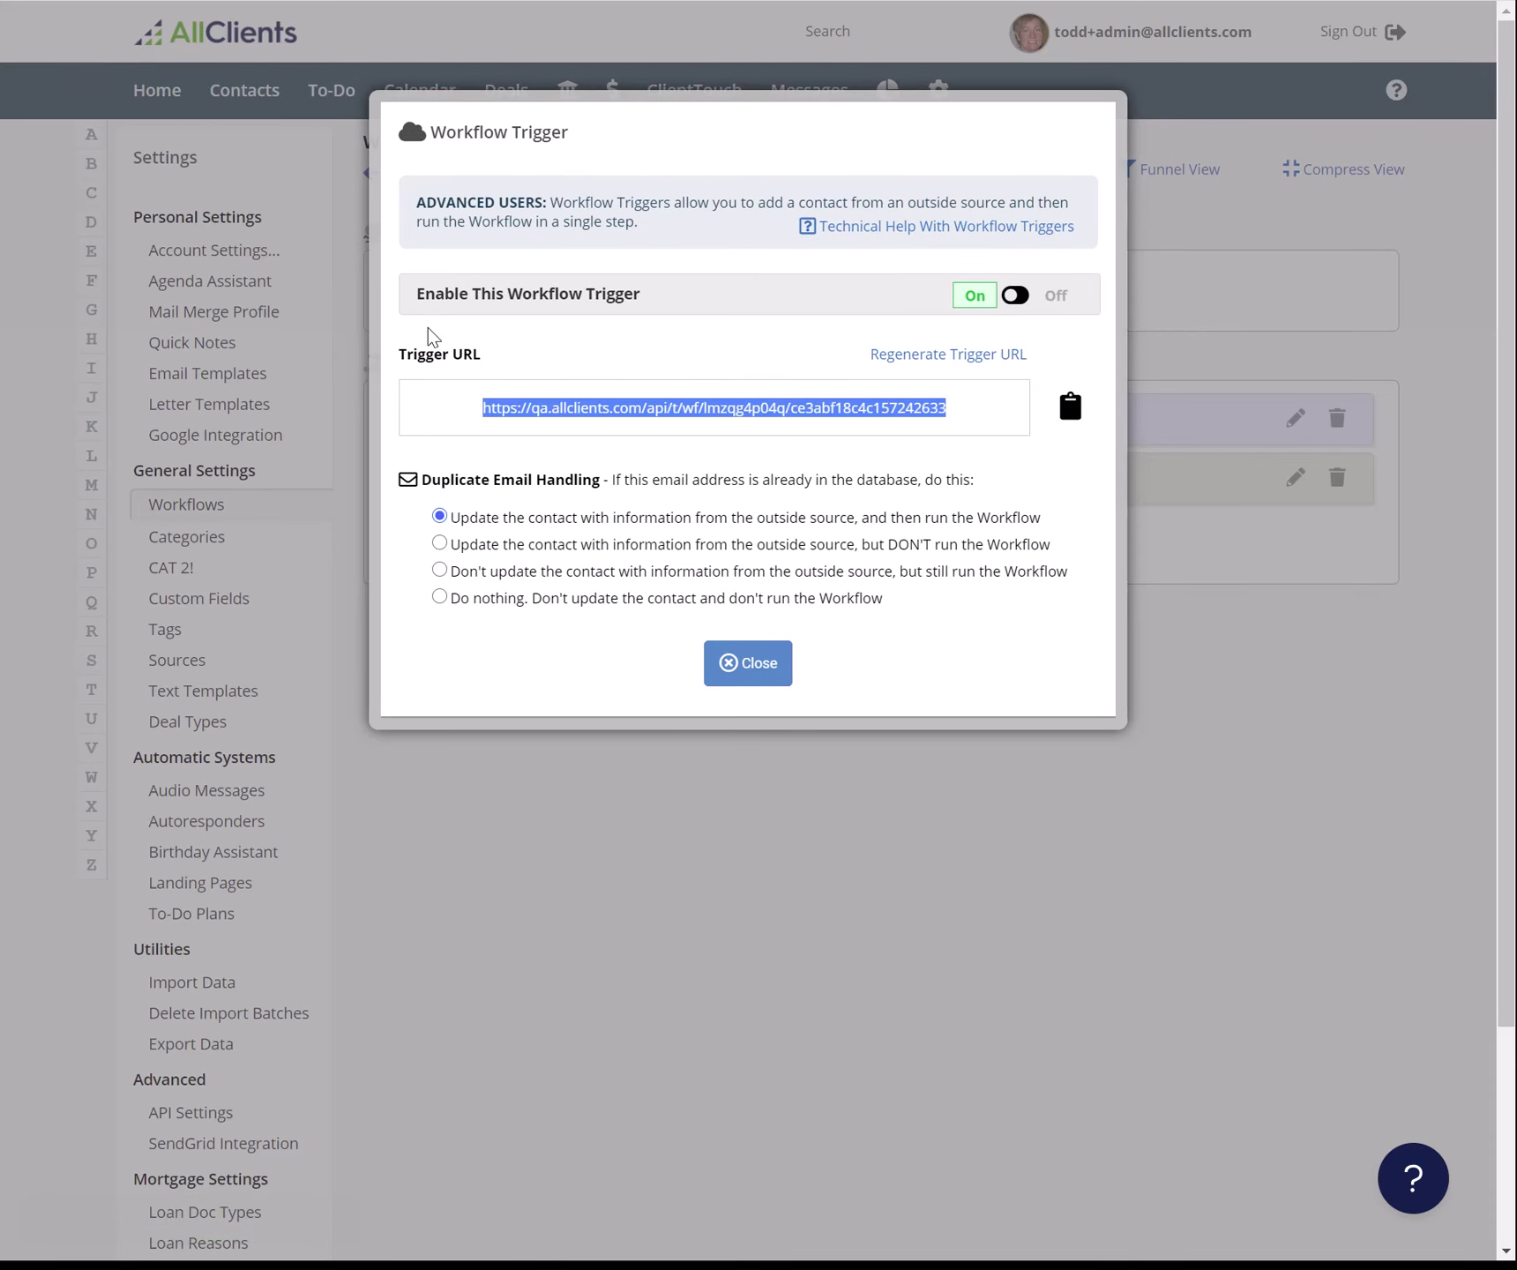
{"action": "left_click", "coordinate": [520, 362]}
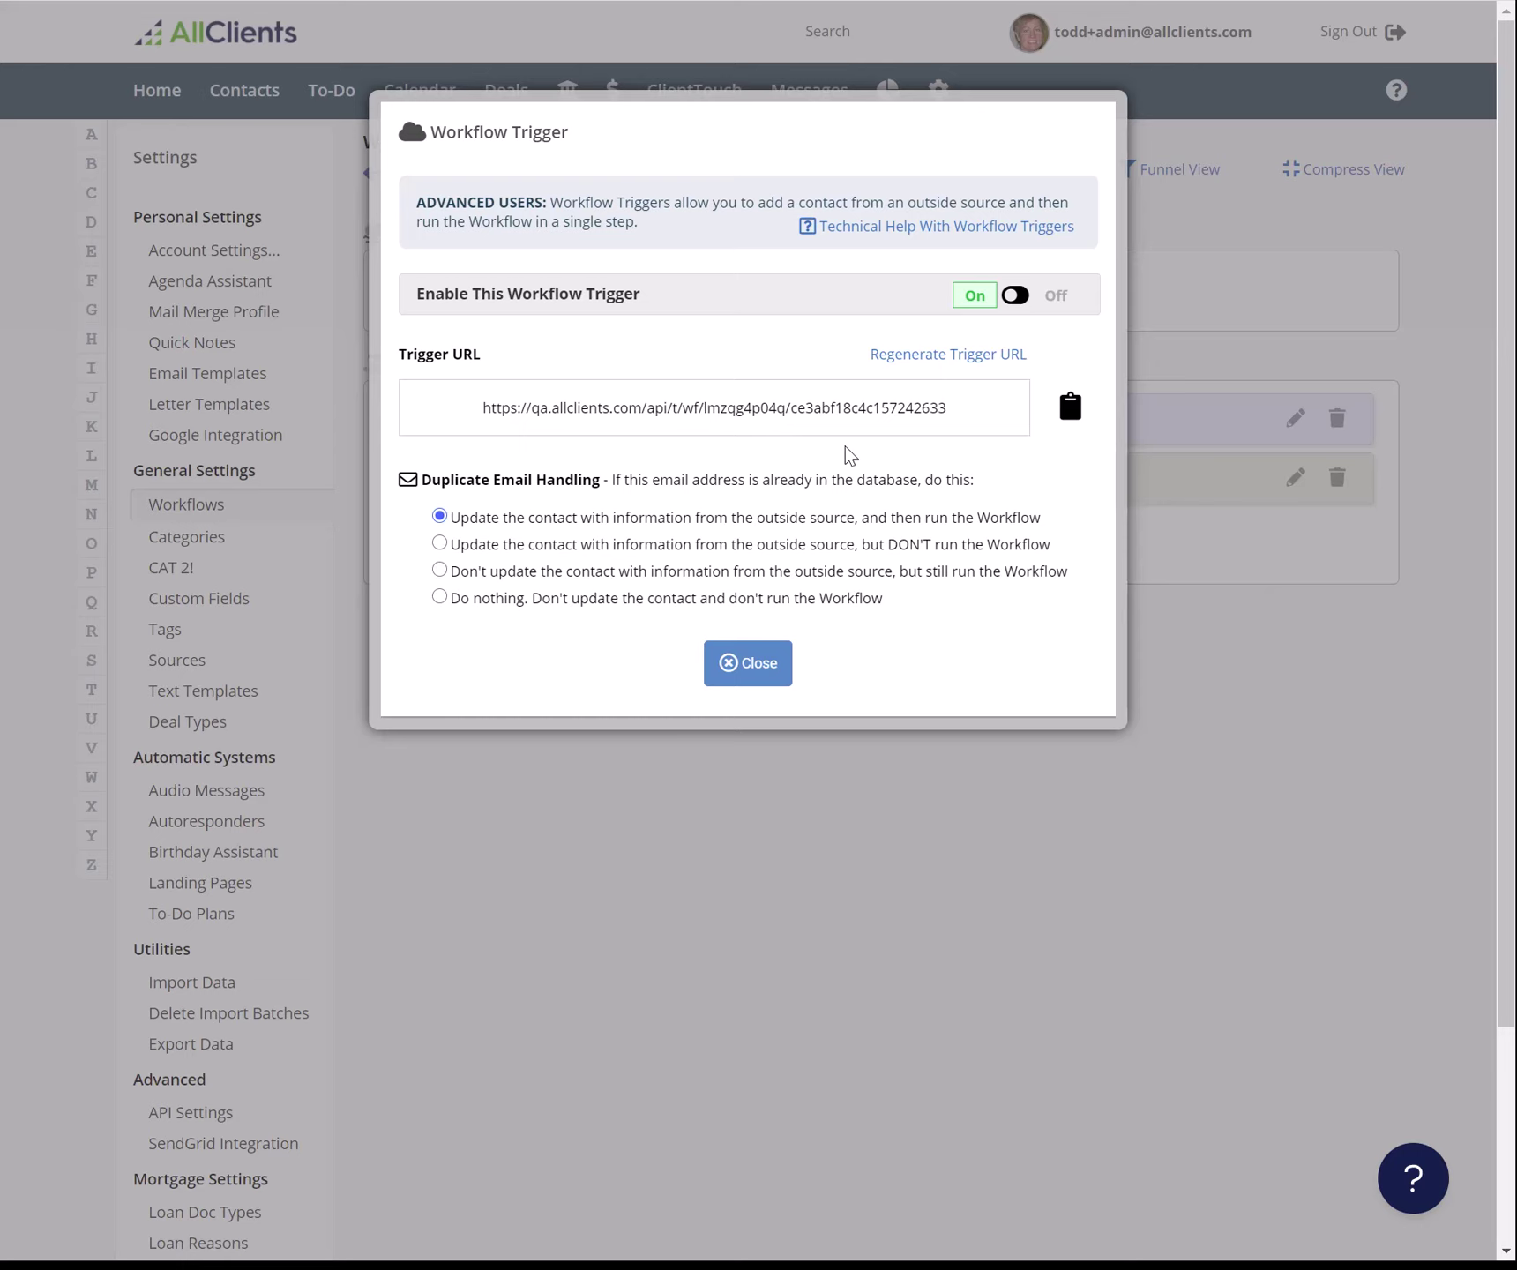
{"action": "left_click_drag", "start_coordinate": [952, 411], "coordinate": [476, 414]}
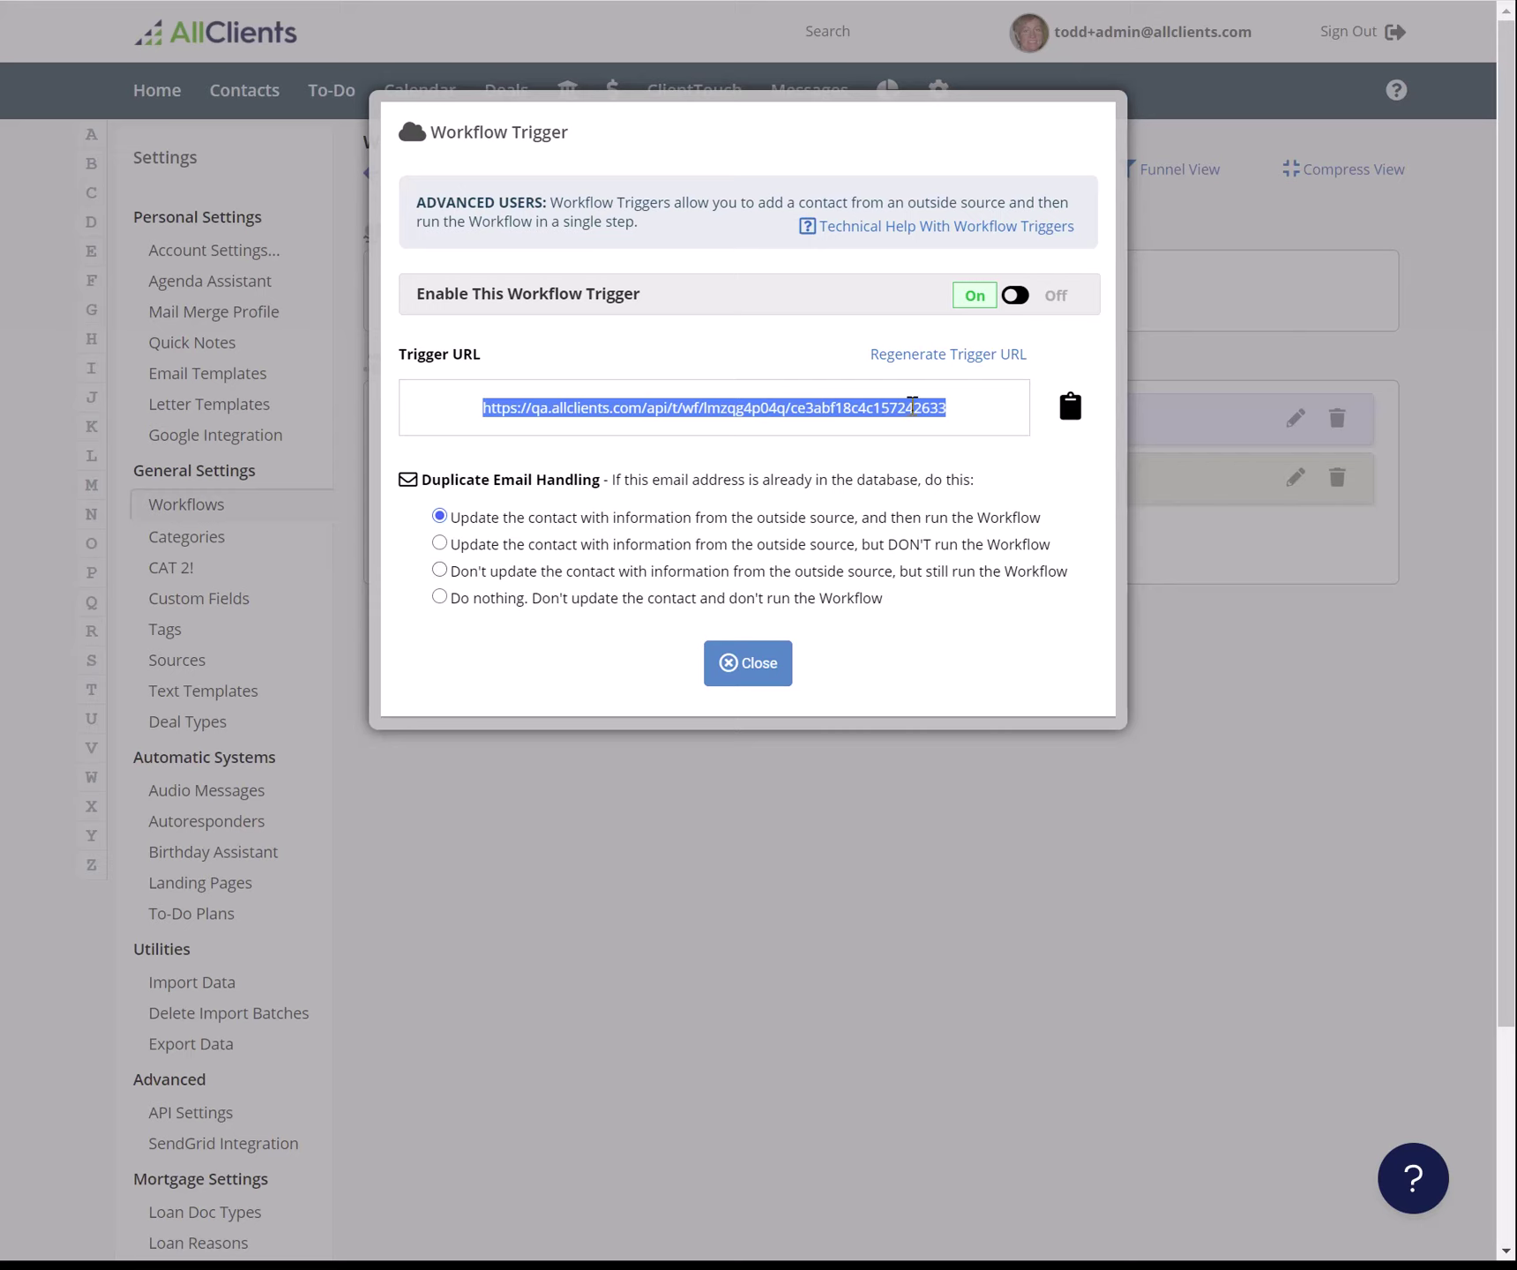
{"action": "left_click", "coordinate": [881, 399]}
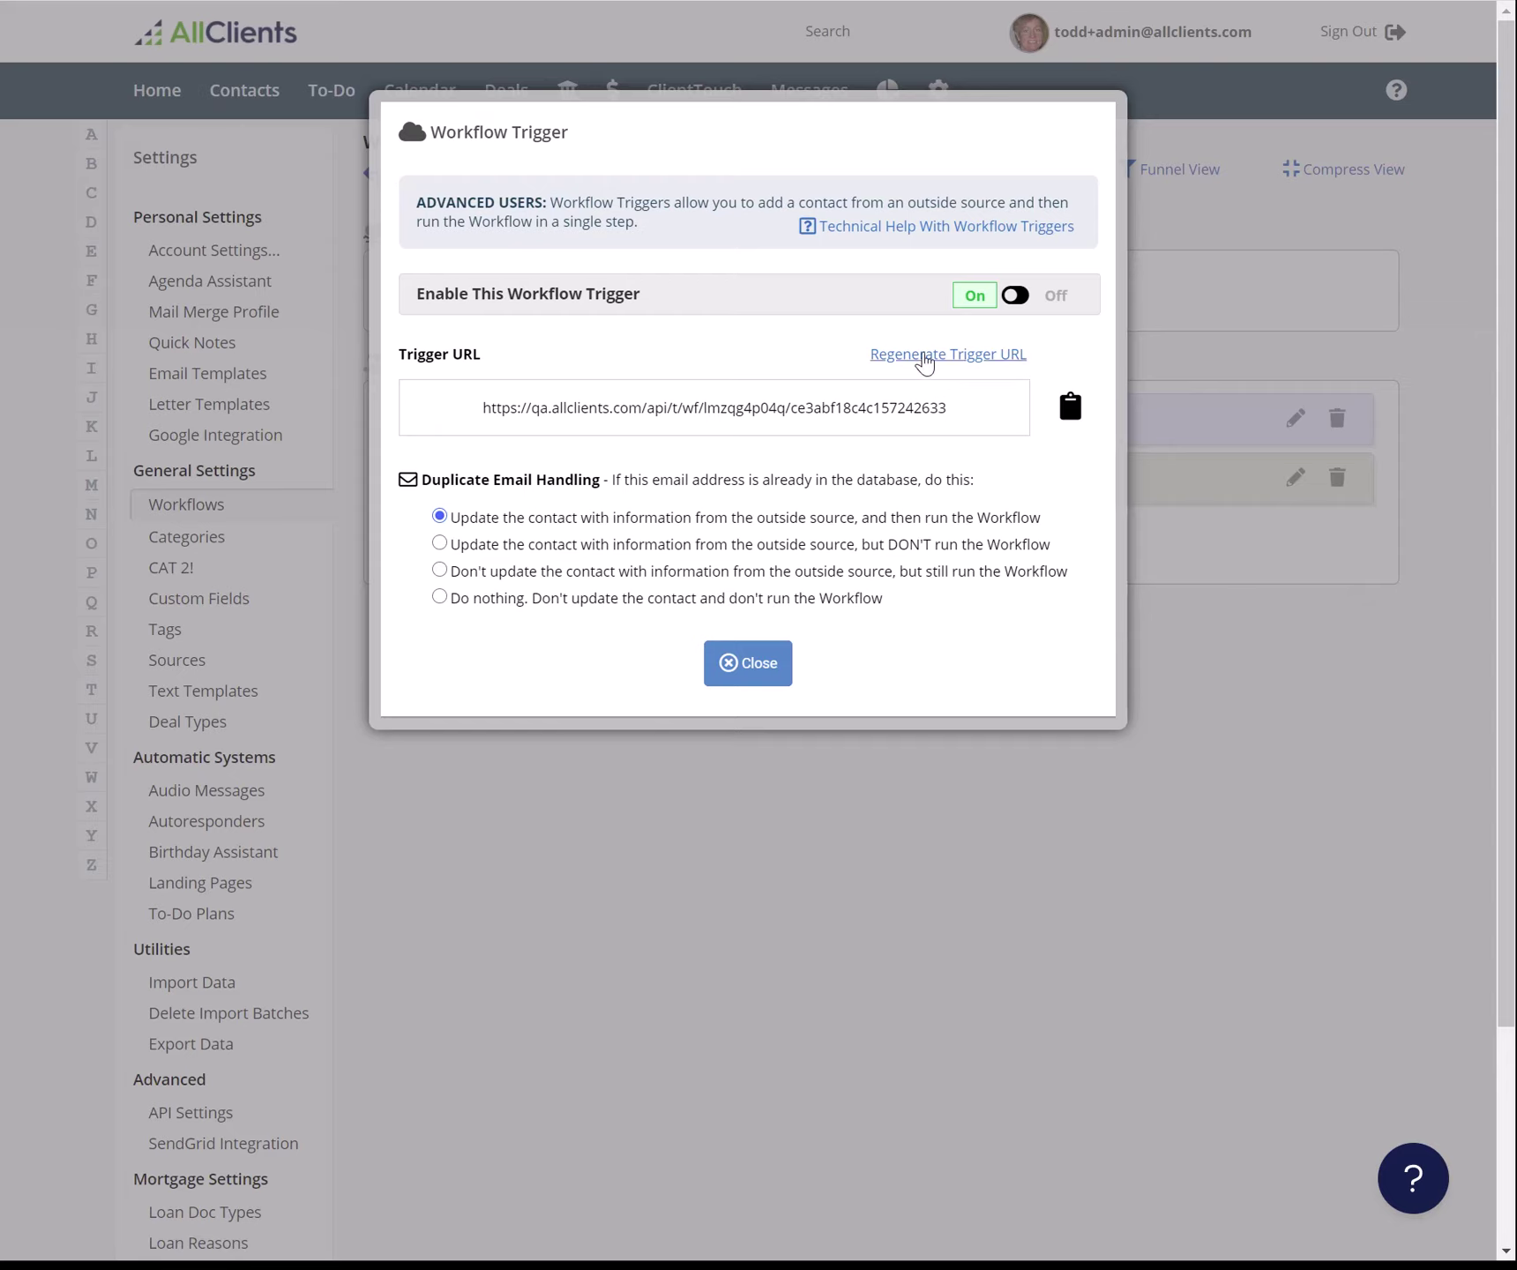
- Regenerate the workflow's trigger URL and highlight the new address
{"action": "left_click", "coordinate": [921, 353]}
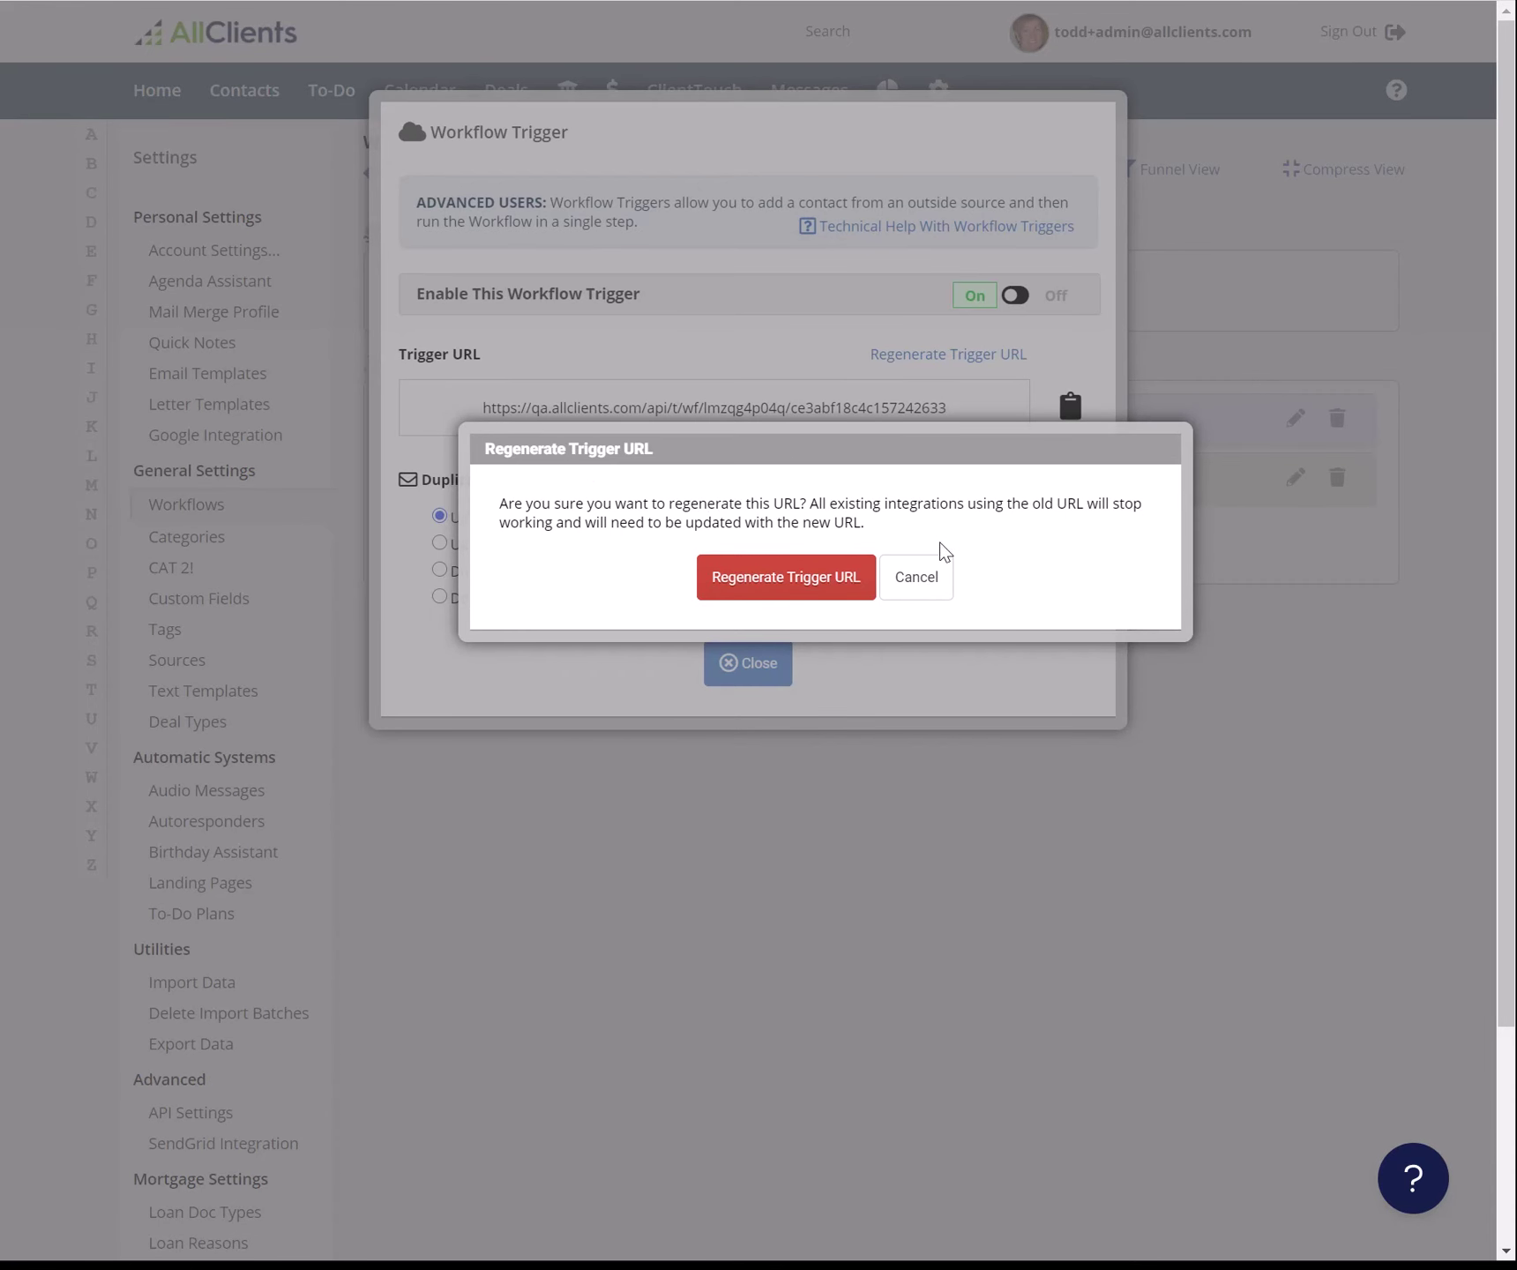
{"action": "left_click", "coordinate": [823, 582]}
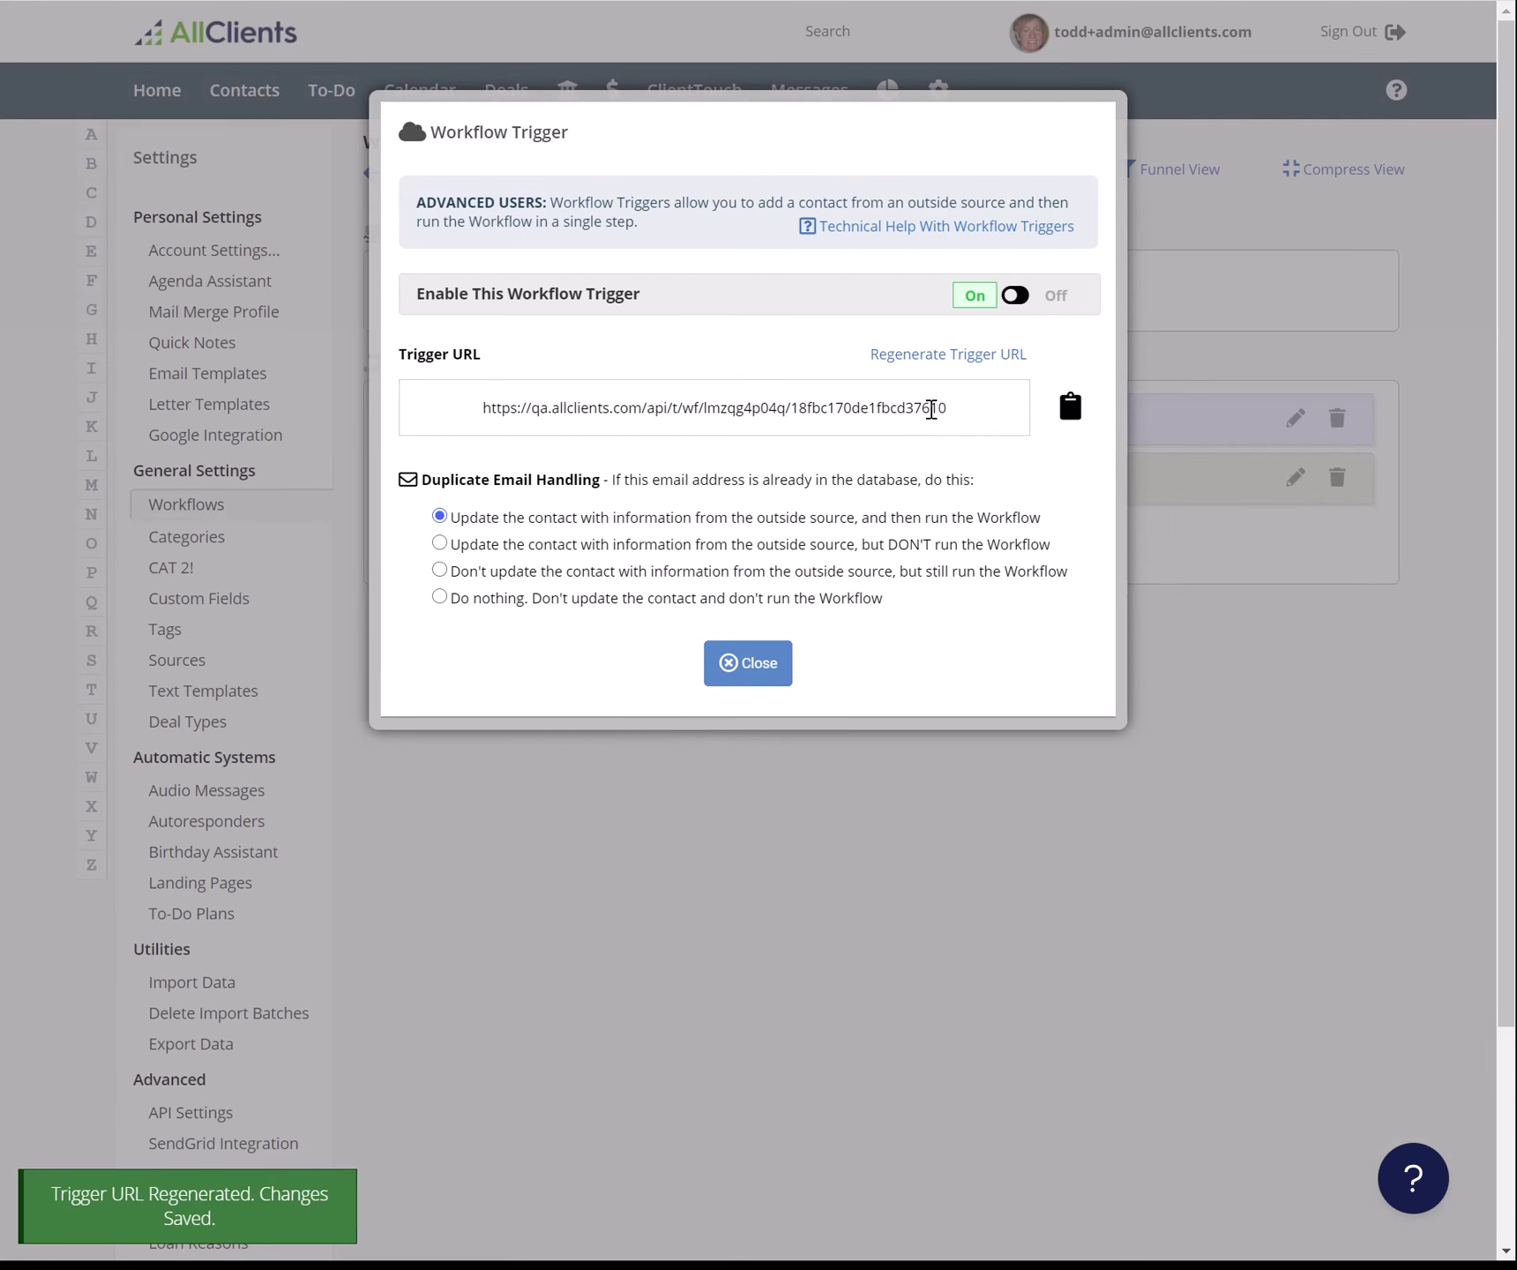
{"action": "left_click_drag", "start_coordinate": [955, 412], "coordinate": [474, 433]}
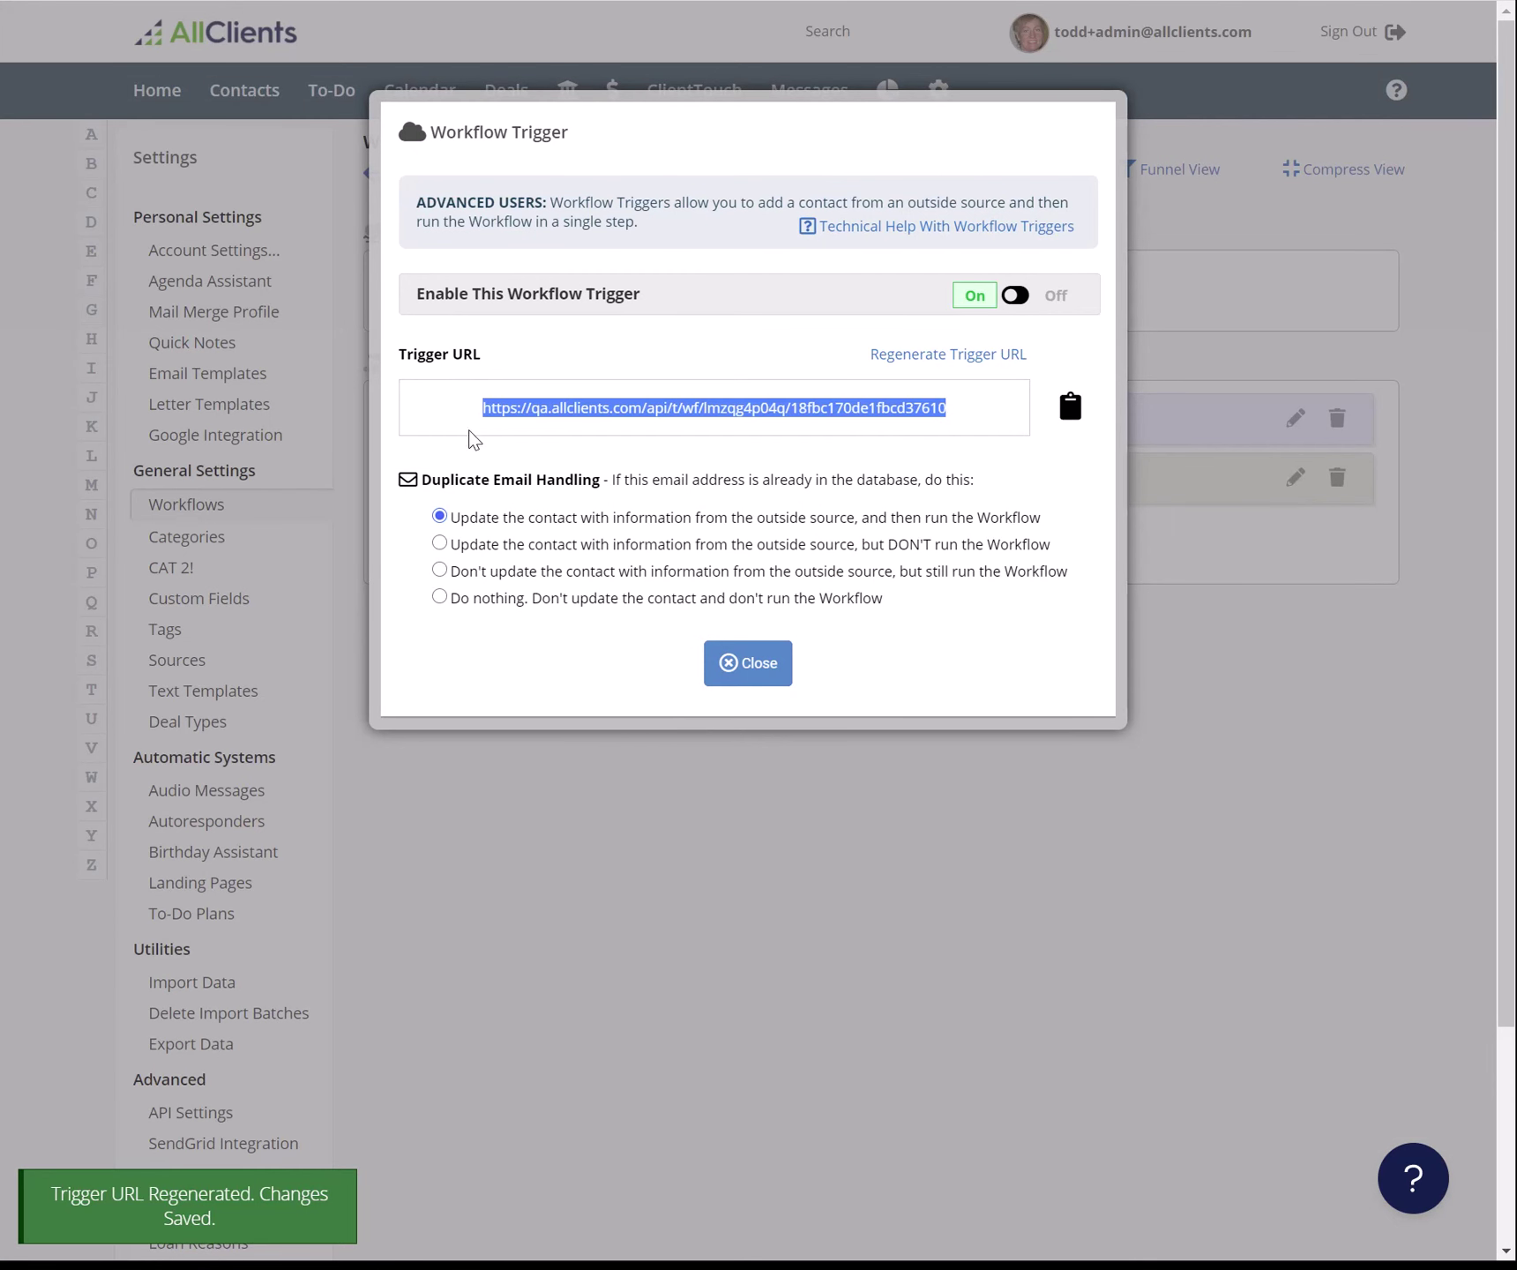
{"action": "left_click", "coordinate": [952, 417]}
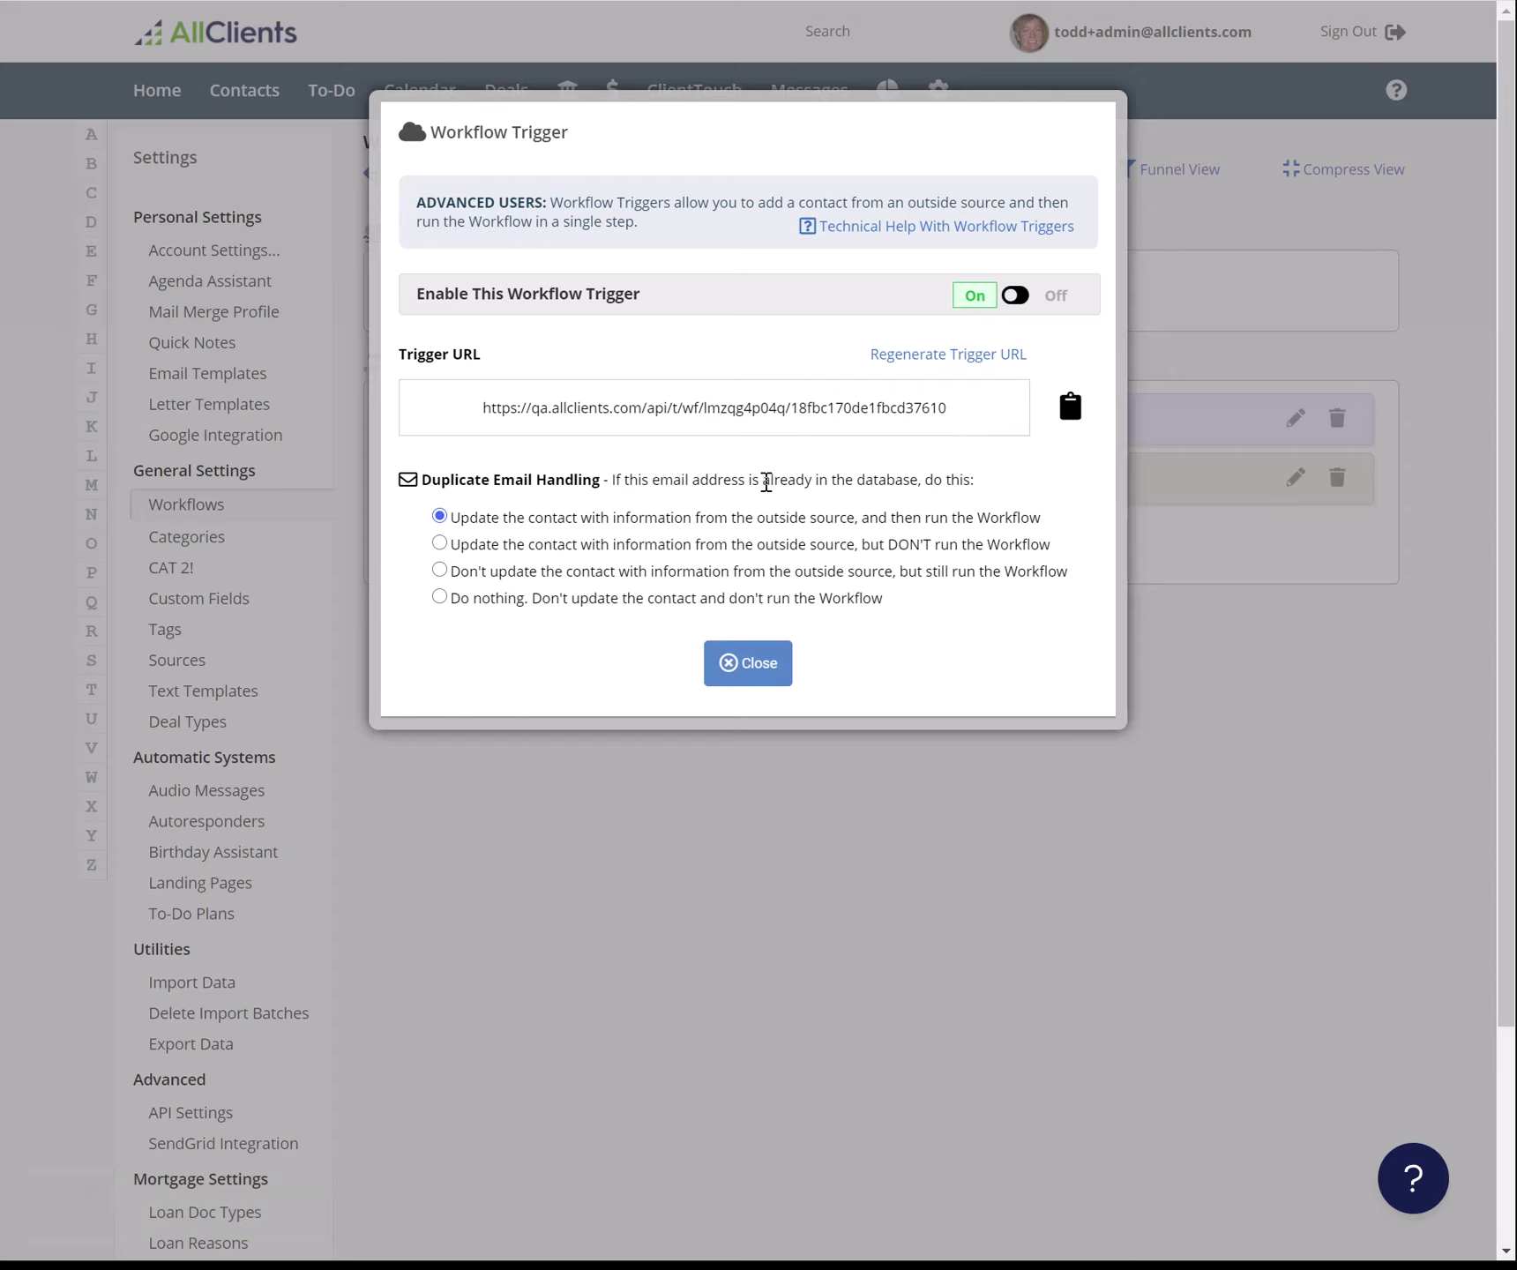
- Highlight the domain part of the trigger URL, and copy the full URL to the clipboard before leaving the trigger settings
{"action": "double_click", "coordinate": [535, 410]}
{"action": "left_click", "coordinate": [529, 407]}
{"action": "double_click", "coordinate": [535, 407]}
{"action": "left_click", "coordinate": [535, 407]}
{"action": "left_click_drag", "start_coordinate": [641, 408], "coordinate": [532, 410]}
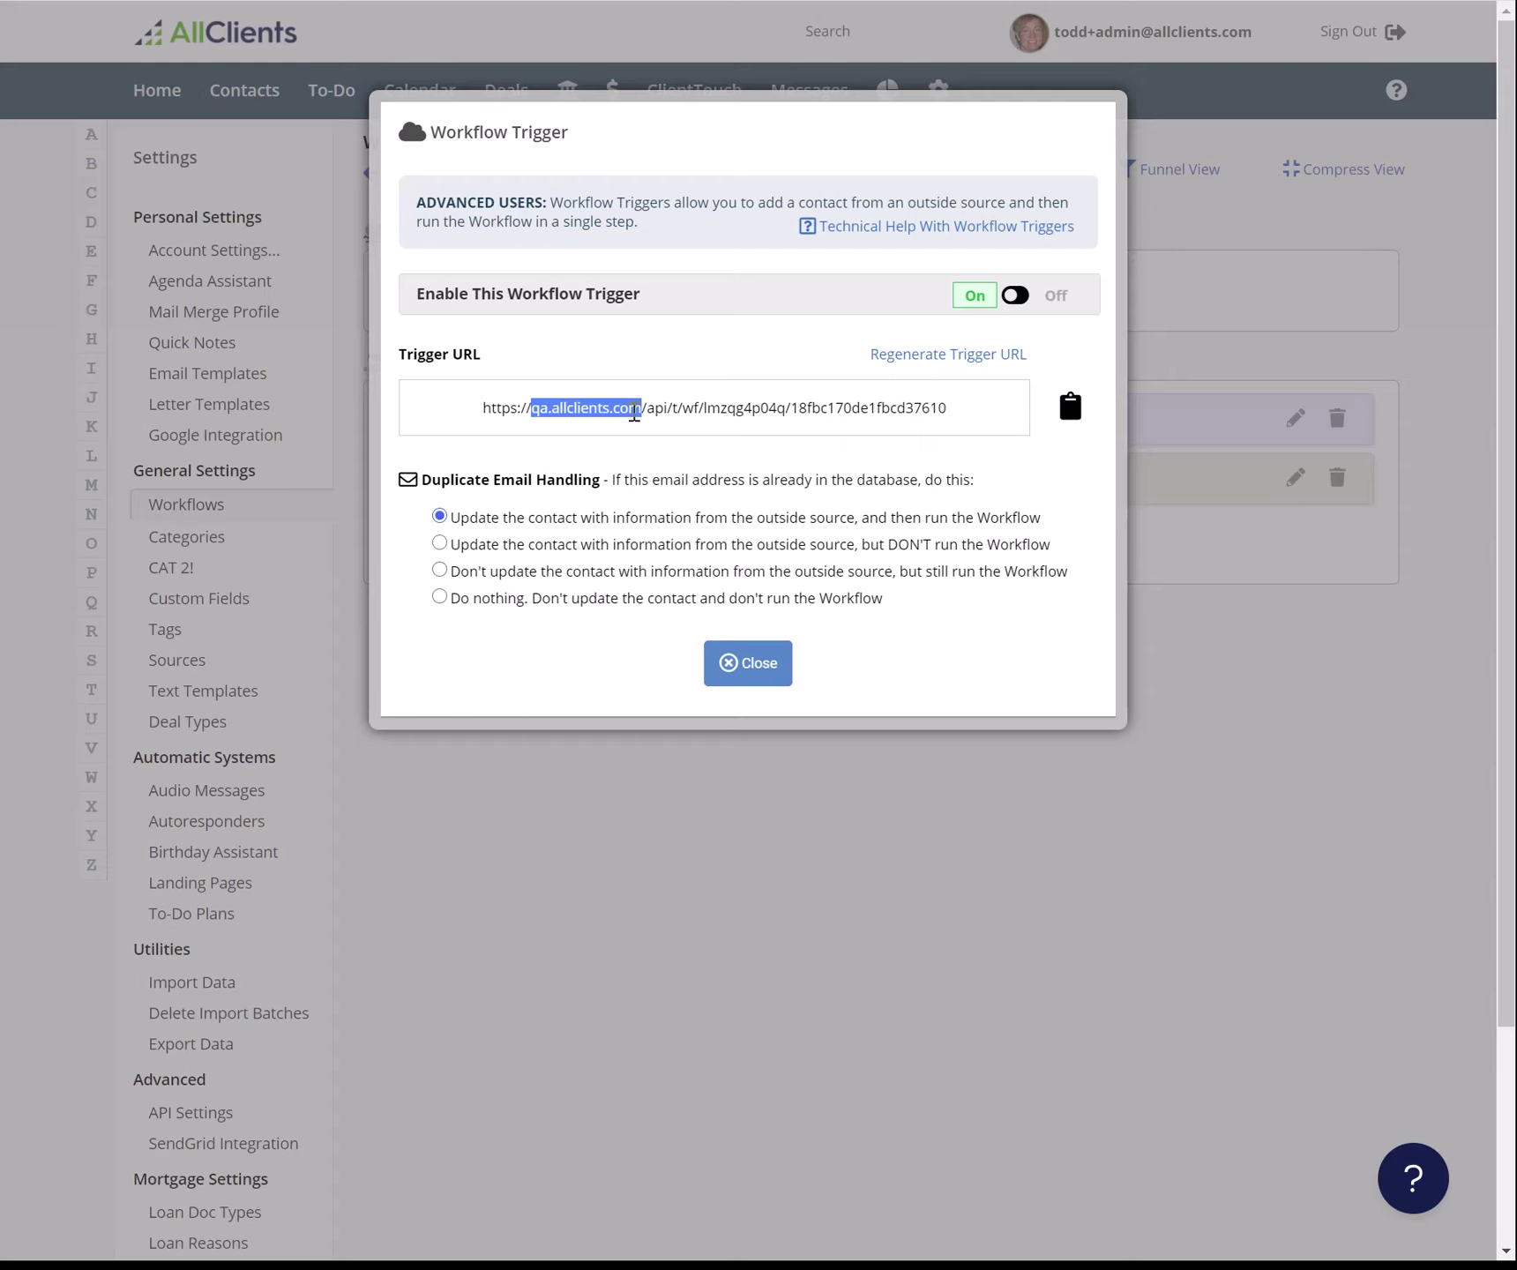
{"action": "left_click", "coordinate": [642, 411]}
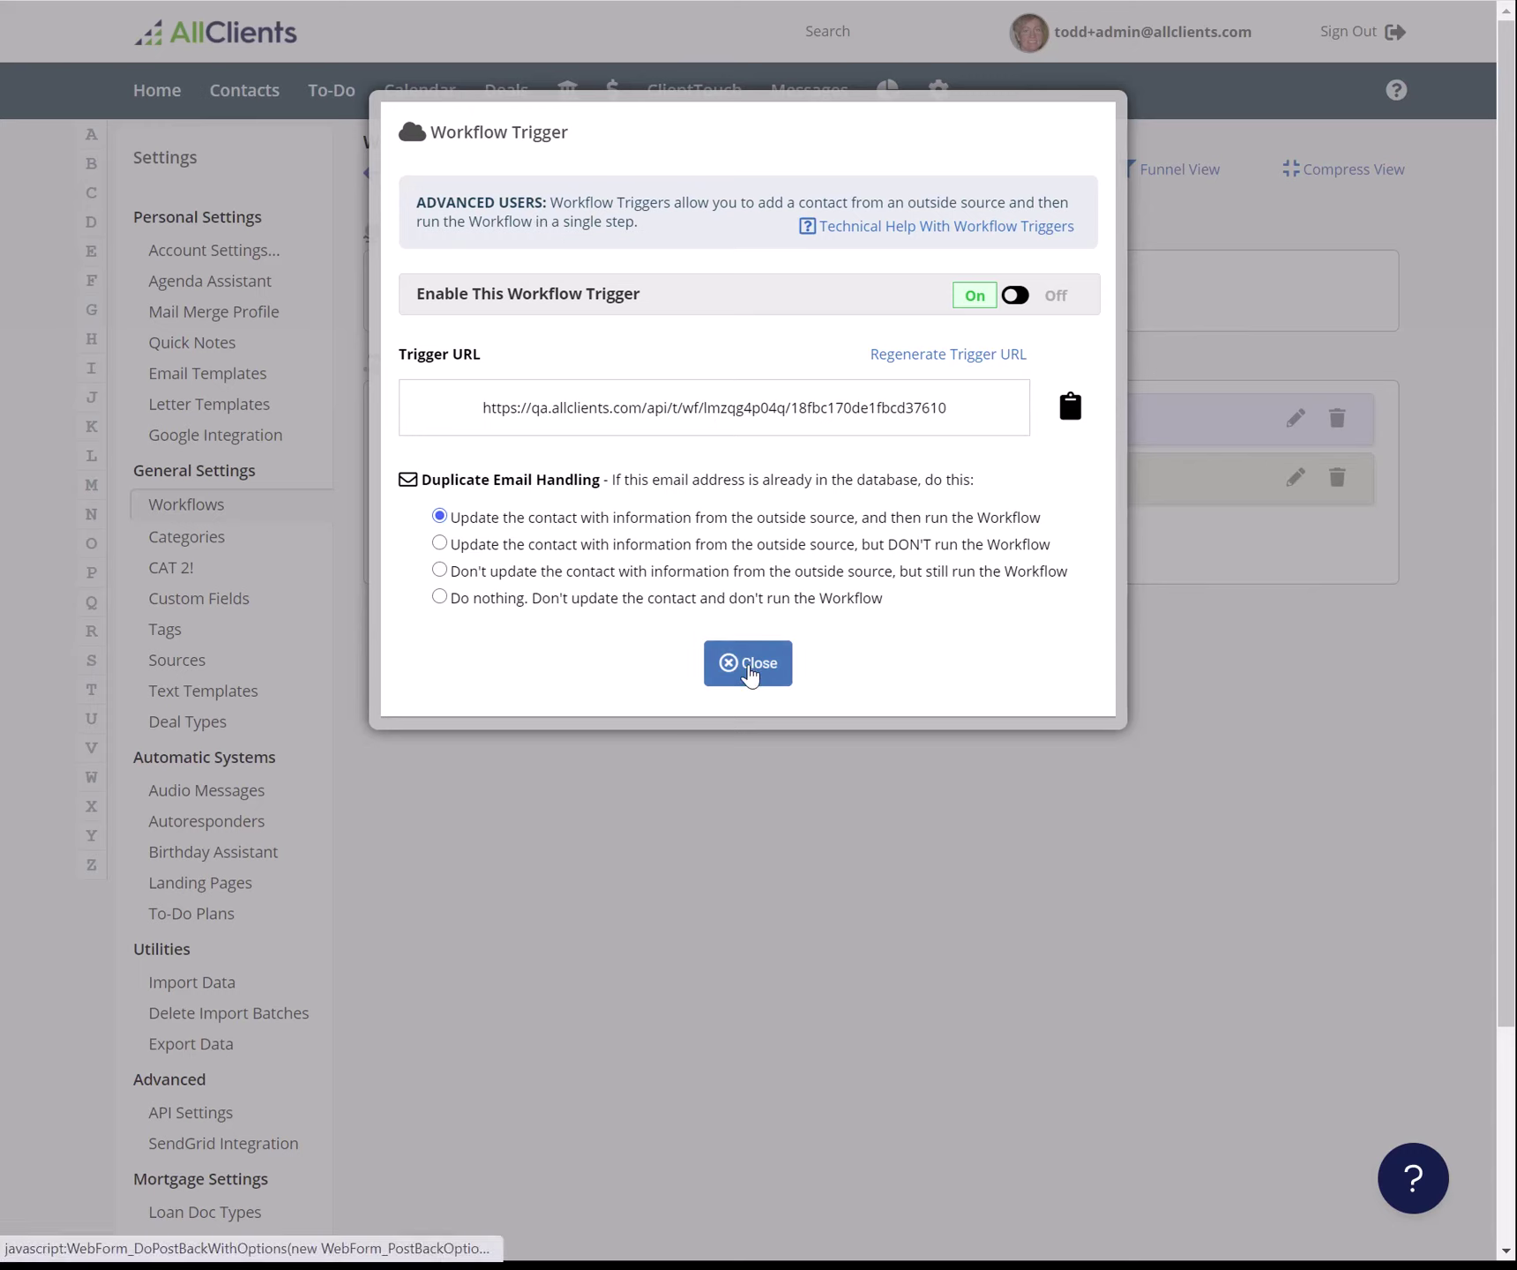
{"action": "left_click", "coordinate": [1071, 413]}
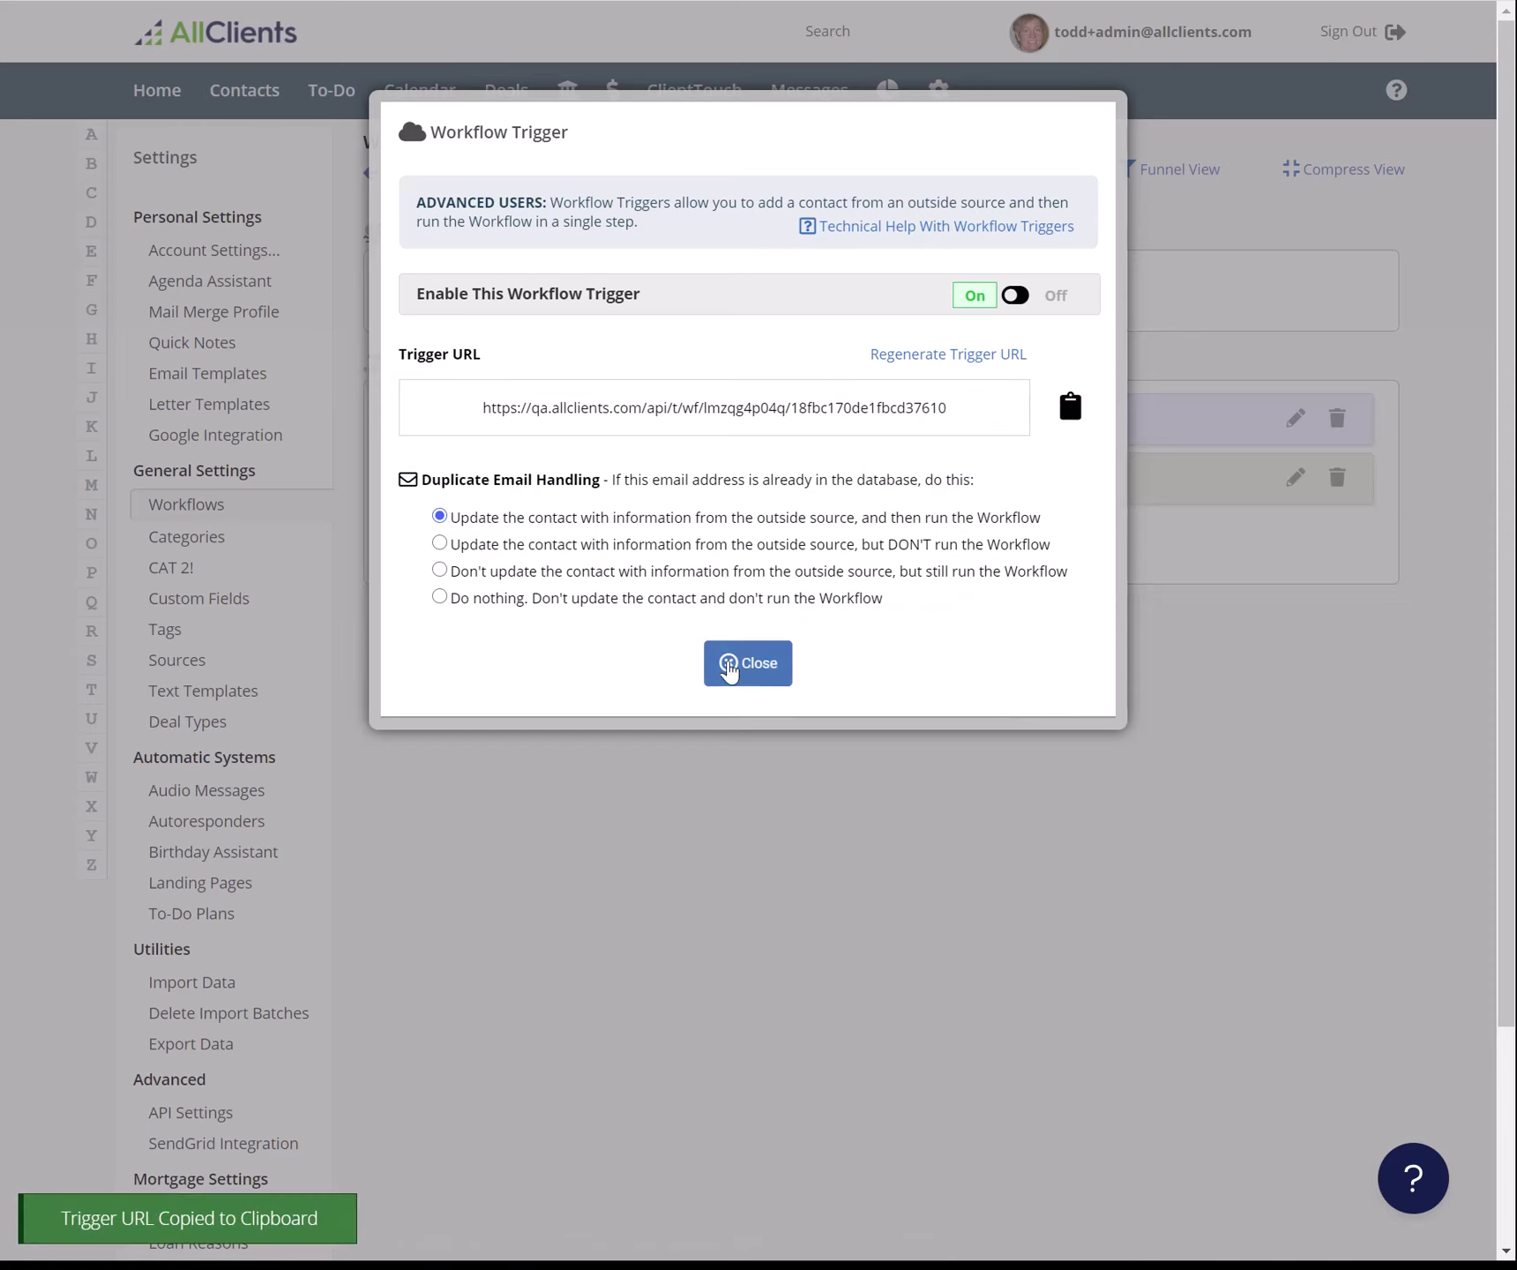
{"action": "left_click", "coordinate": [755, 665]}
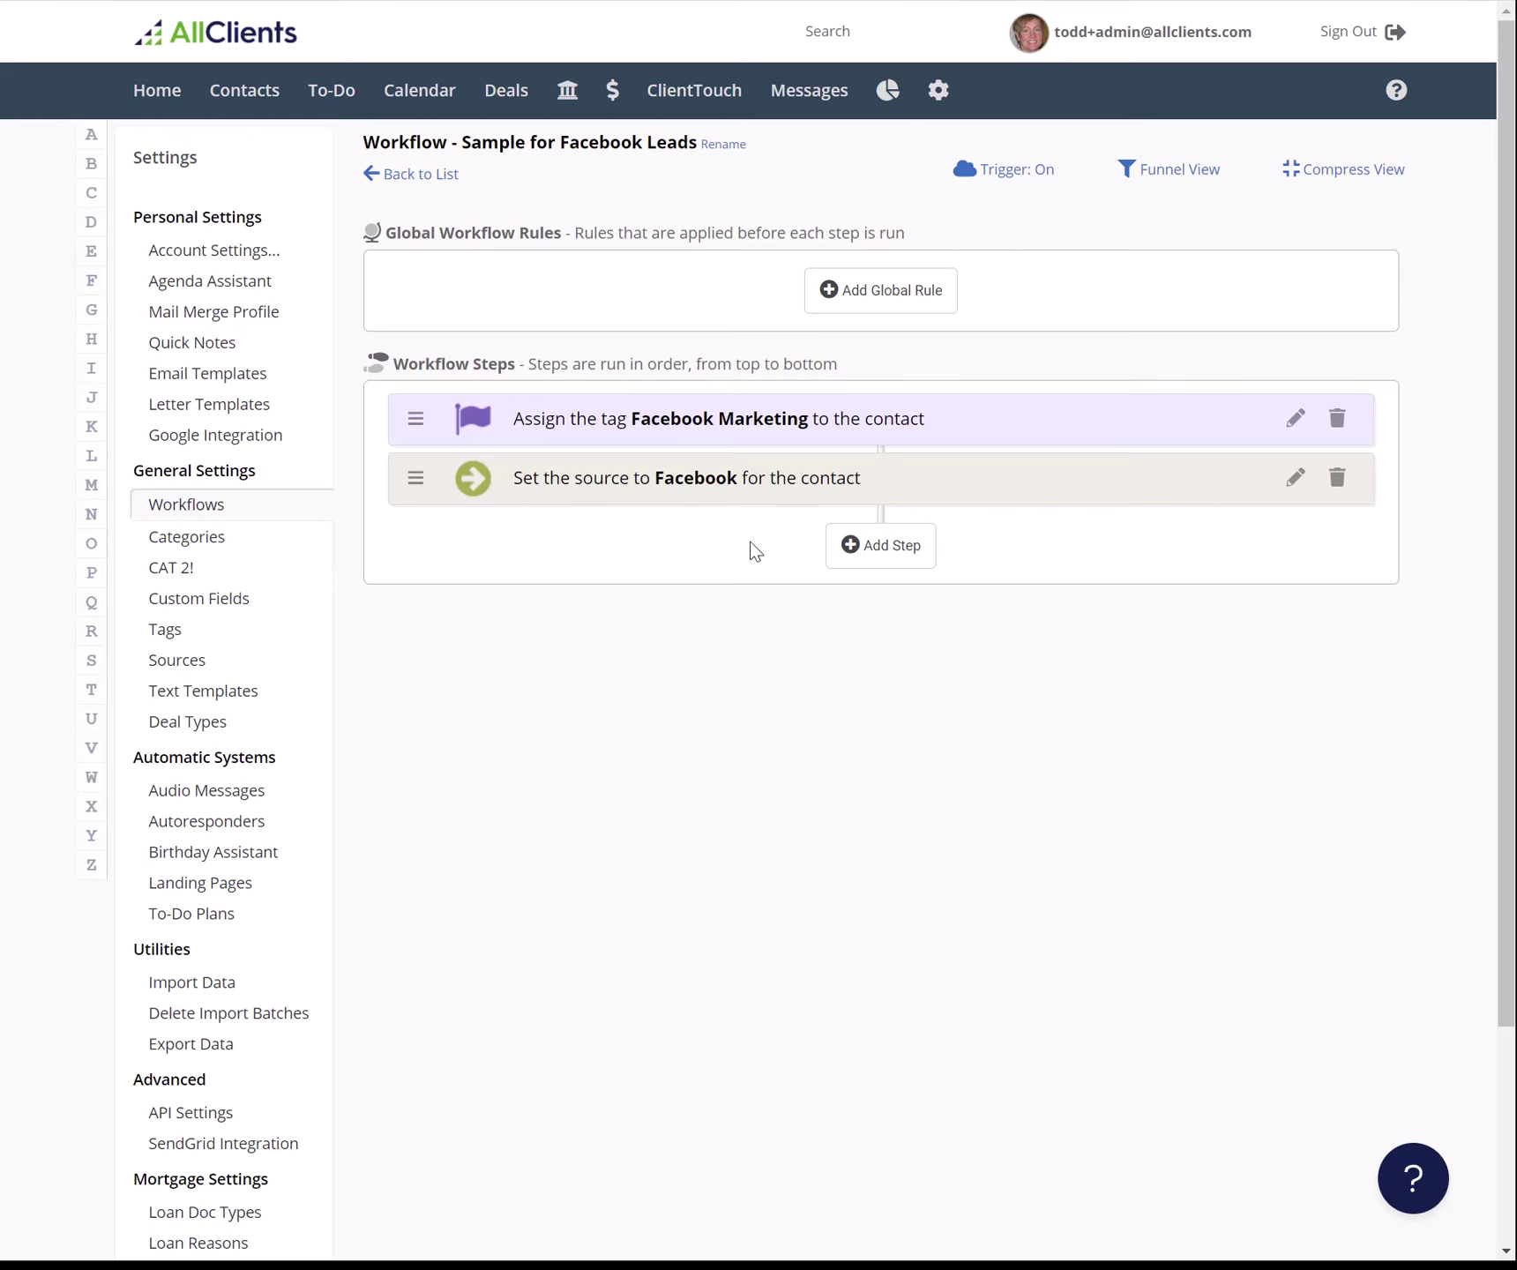
- Copy the trigger URL from the workflow's trigger settings and load it in the browser
{"action": "left_click", "coordinate": [1005, 172]}
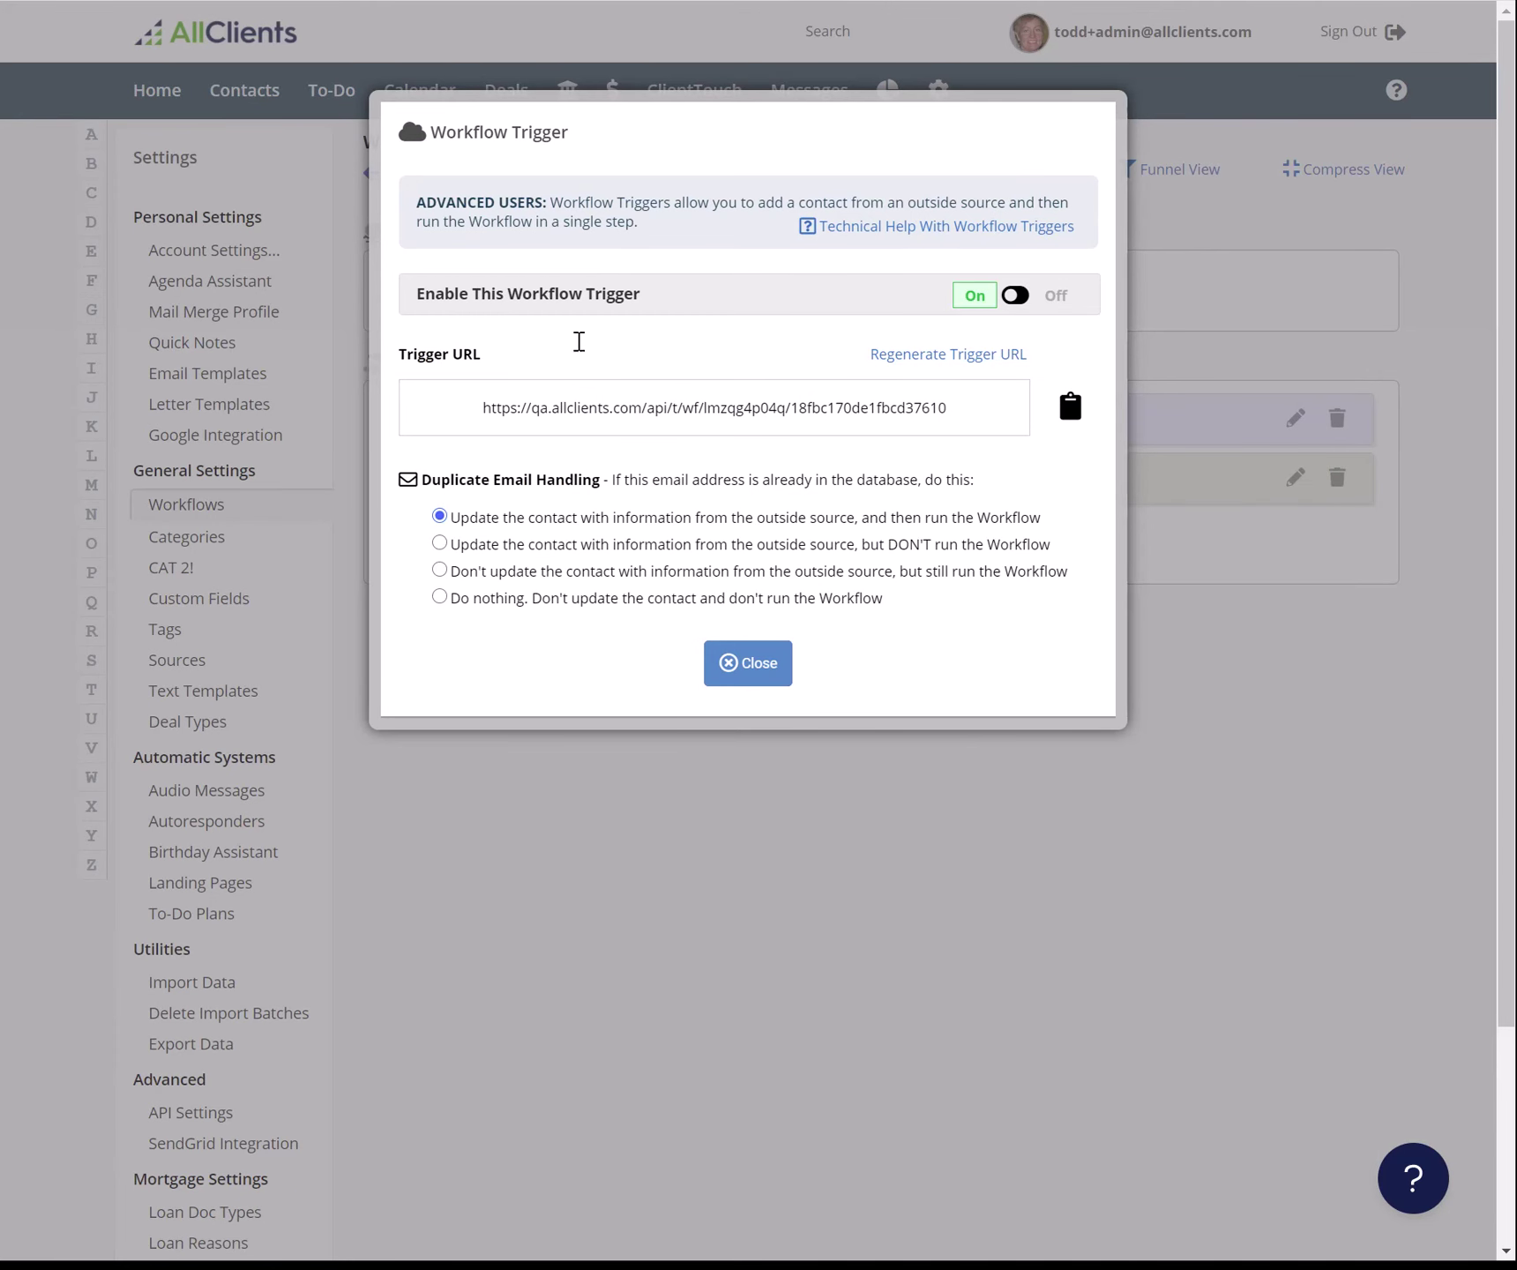
{"action": "left_click_drag", "start_coordinate": [951, 412], "coordinate": [483, 421]}
{"action": "key", "text": "ctrl+c"}
{"action": "key", "text": "ctrl+l"}
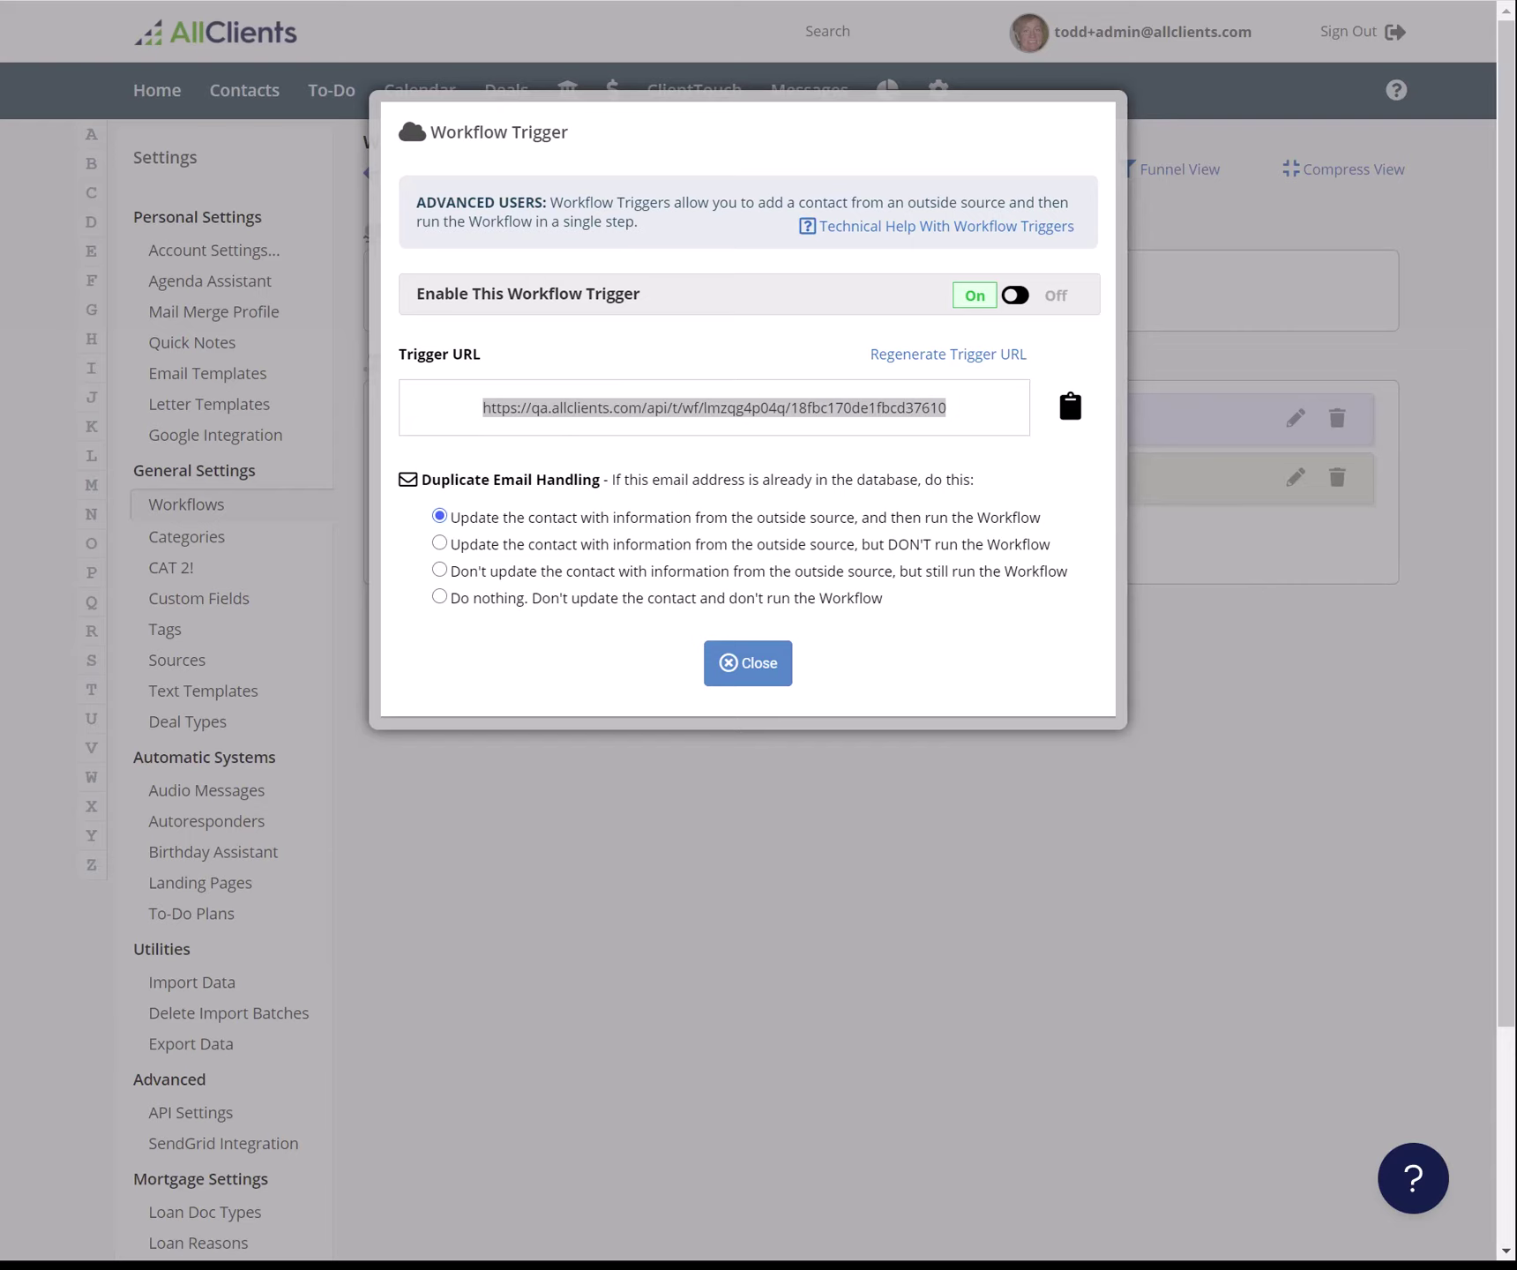
{"action": "key", "text": "ctrl+v"}
{"action": "key", "text": "Return"}
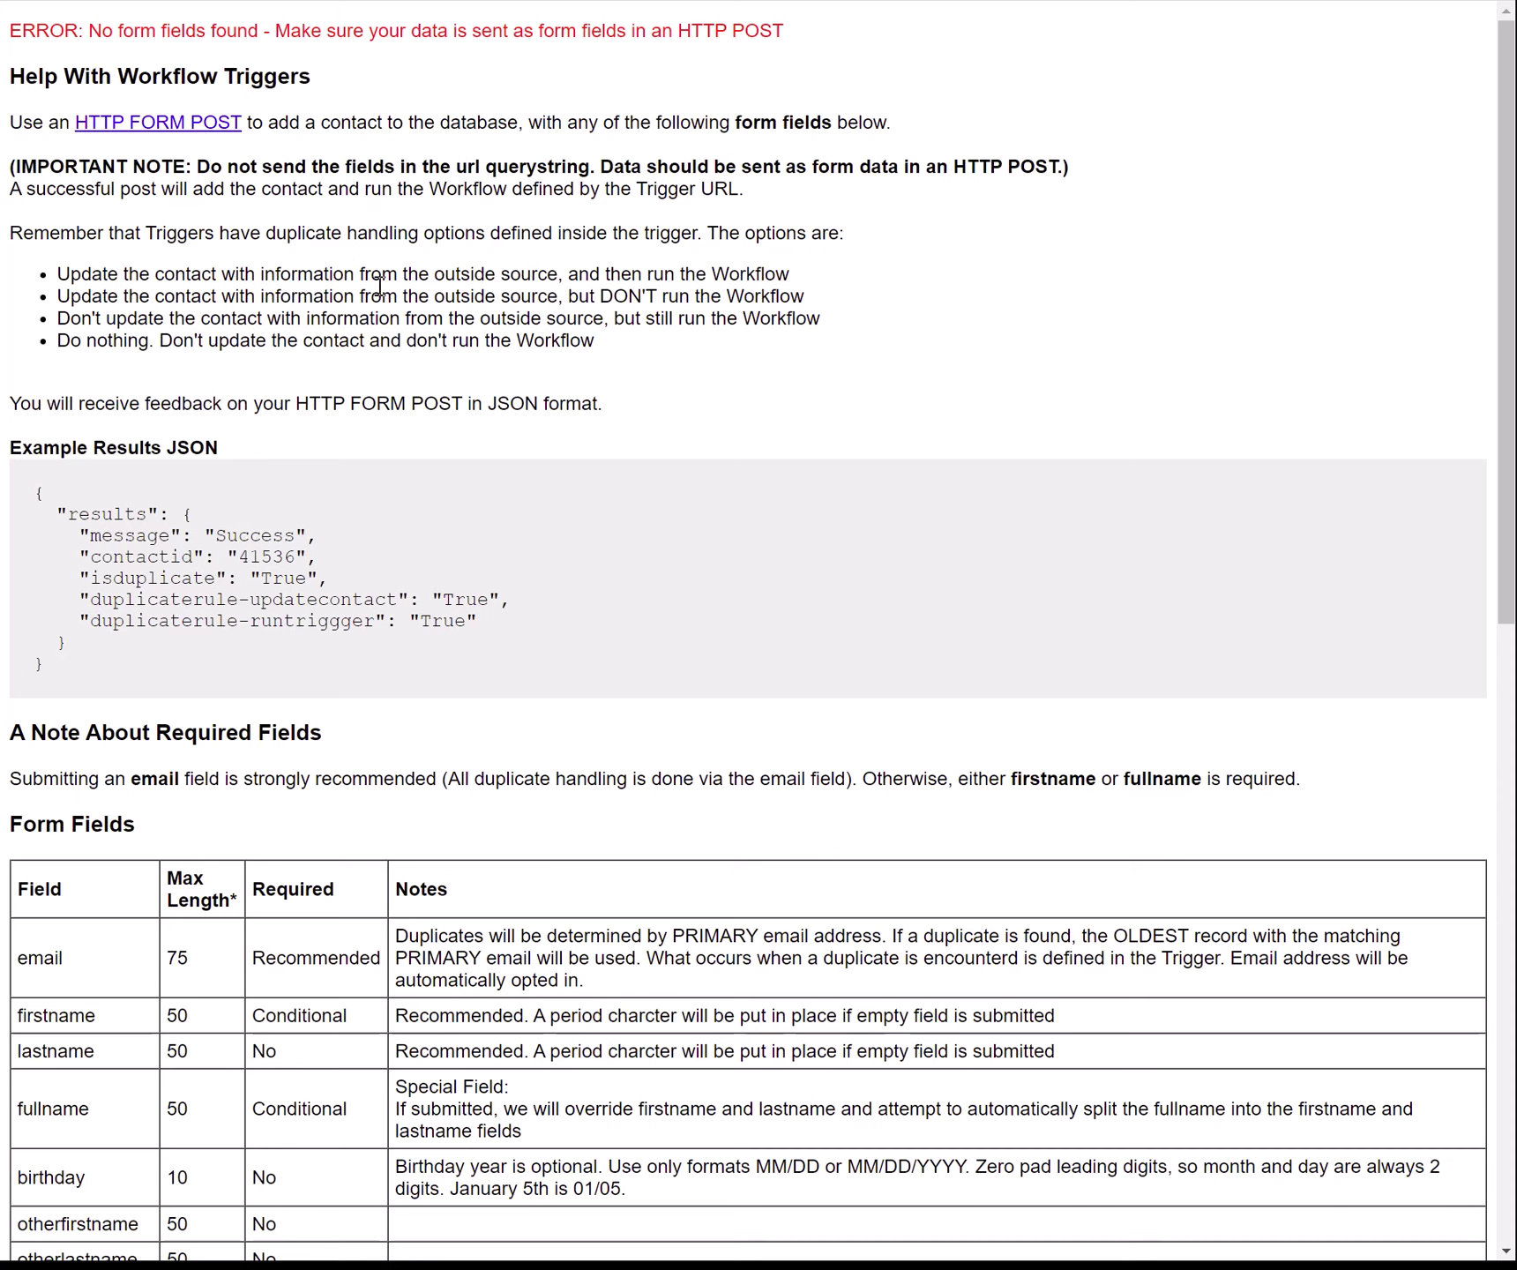
- Examine the workflow trigger help page, including the example results JSON and the supported form fields
{"action": "scroll", "coordinate": [414, 216], "scroll_direction": "down", "scroll_amount": 4}
{"action": "left_click_drag", "start_coordinate": [84, 305], "coordinate": [44, 137]}
{"action": "left_click", "coordinate": [379, 205]}
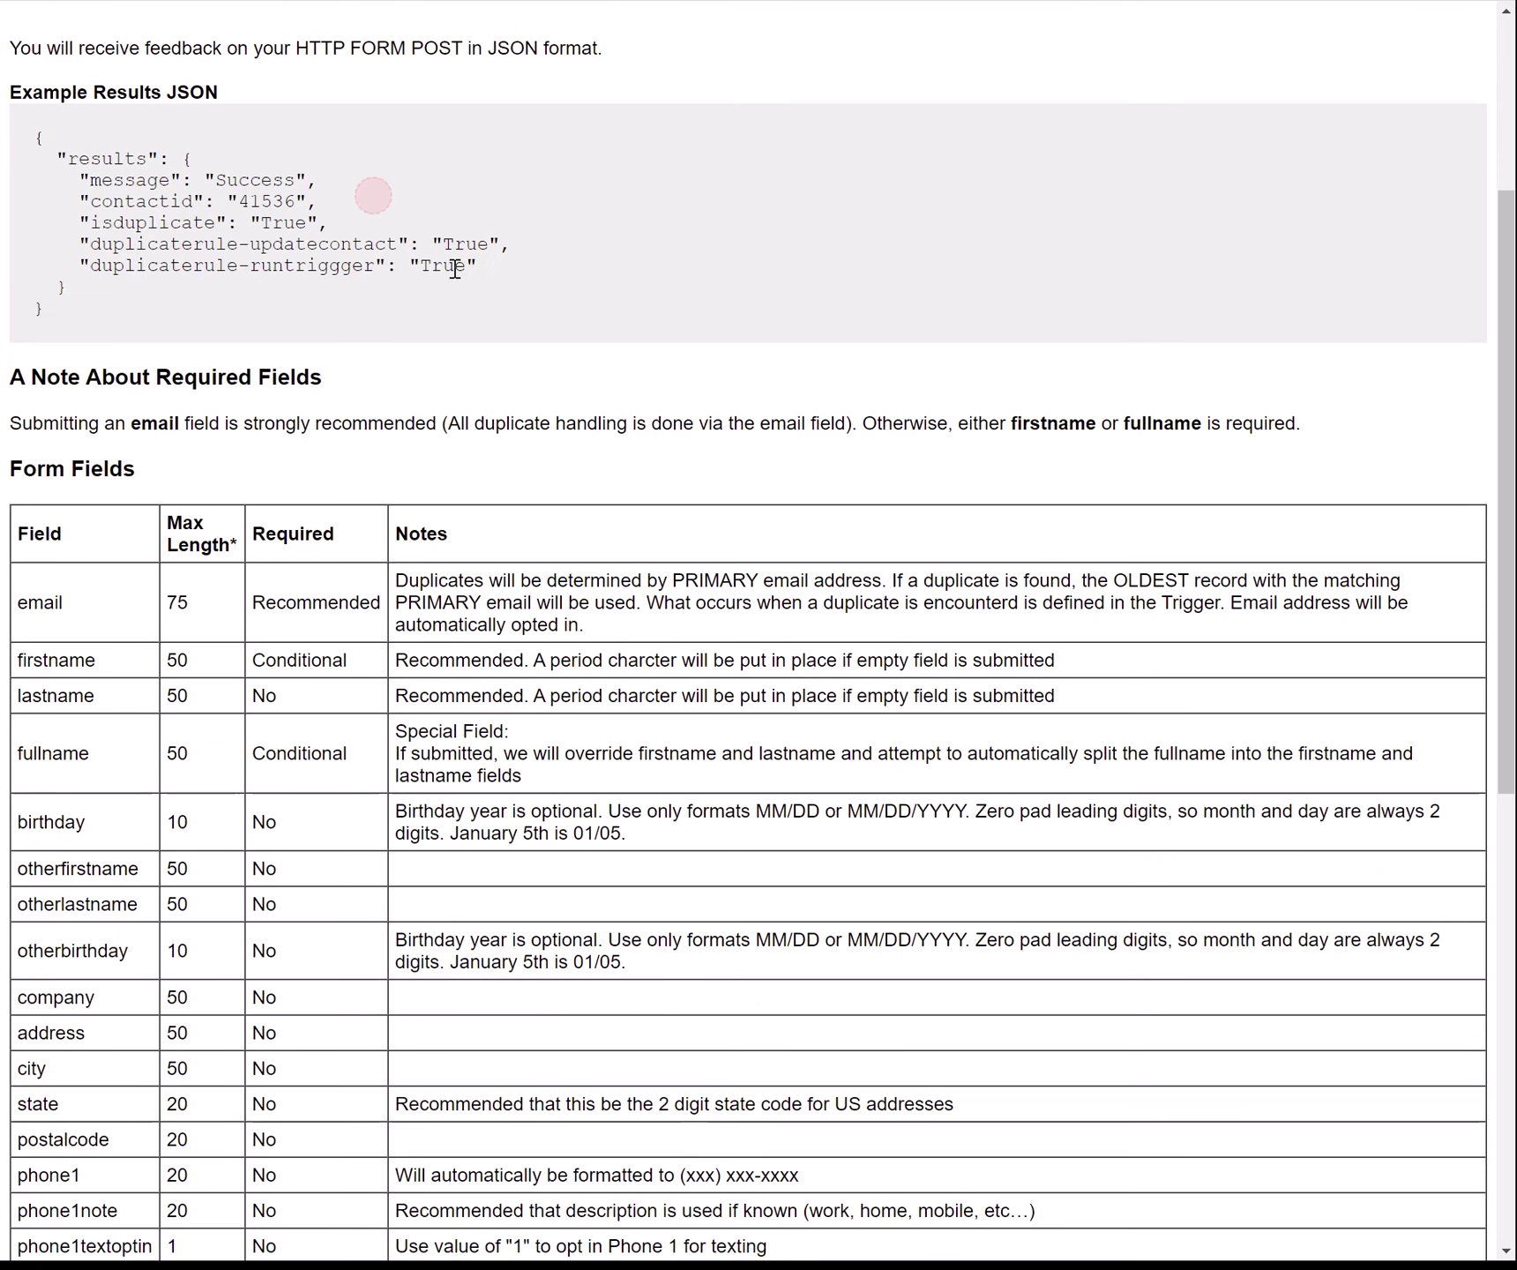
{"action": "scroll", "coordinate": [509, 261], "scroll_direction": "down", "scroll_amount": 4}
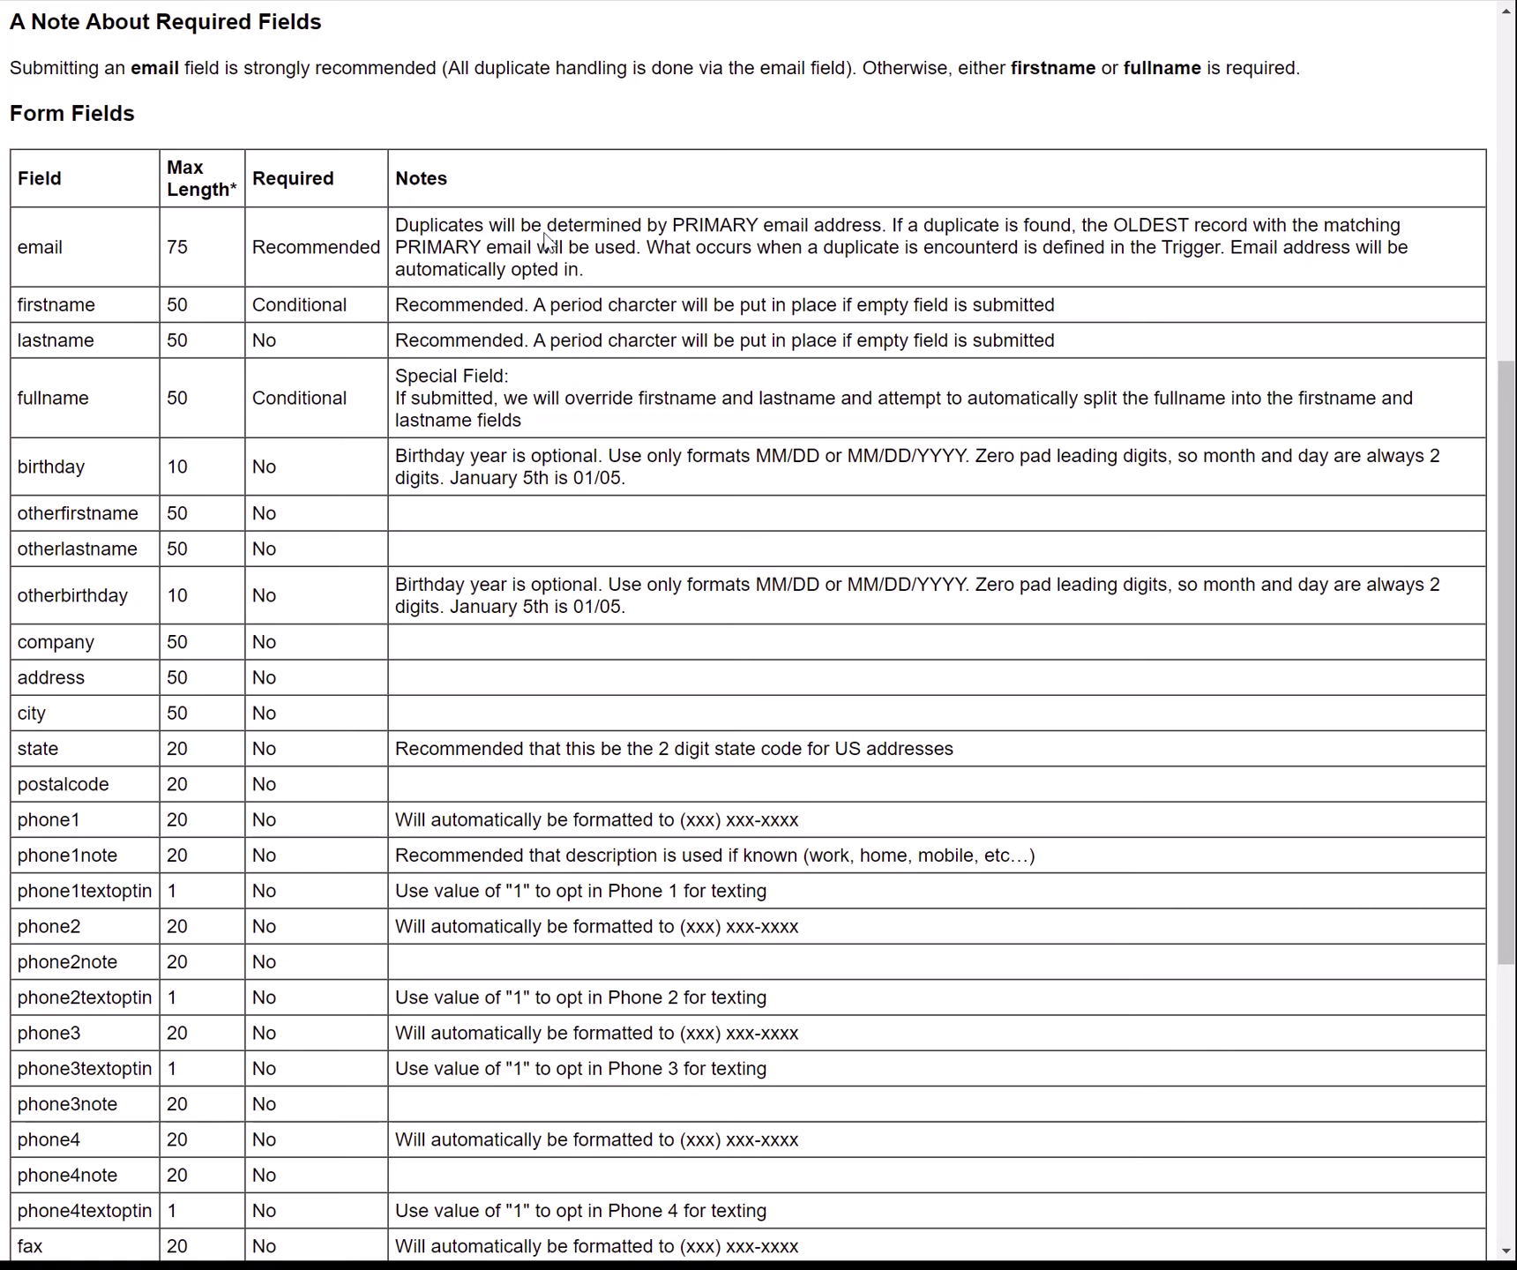
{"action": "scroll", "coordinate": [542, 321], "scroll_direction": "down", "scroll_amount": 6}
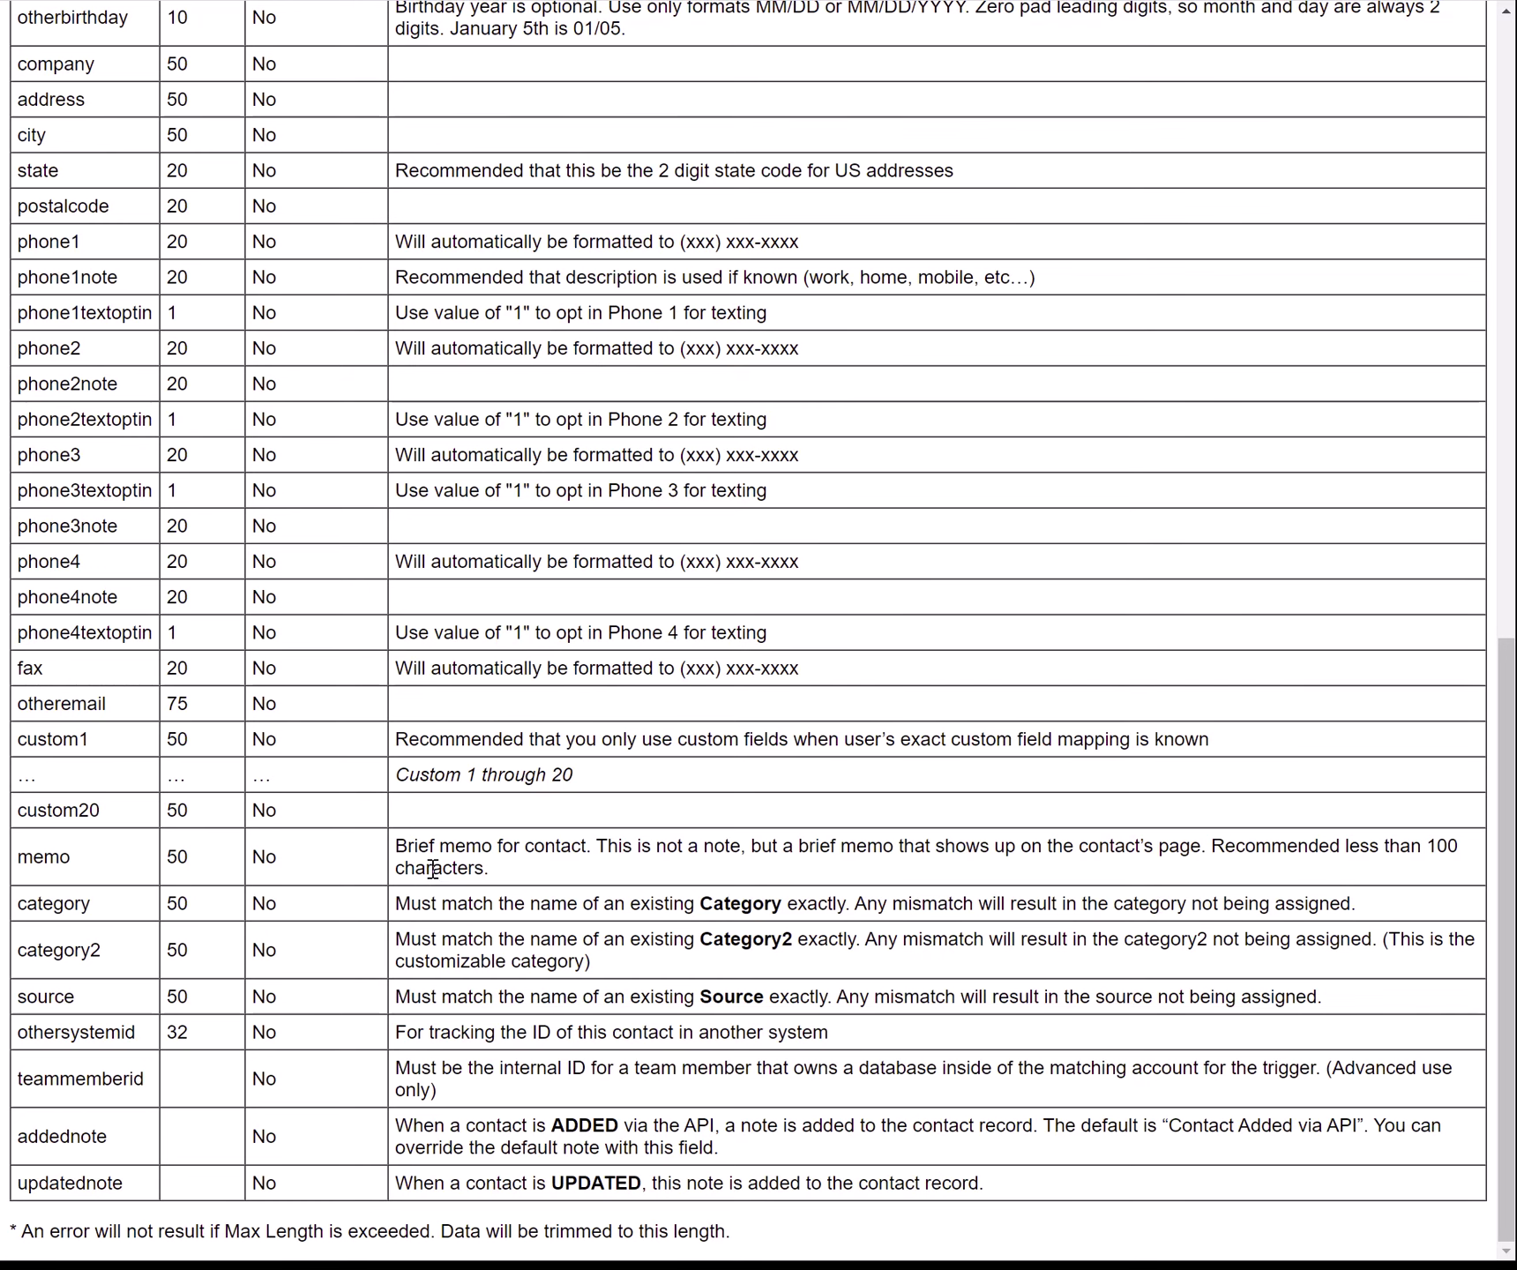
{"action": "scroll", "coordinate": [101, 489], "scroll_direction": "up", "scroll_amount": 3}
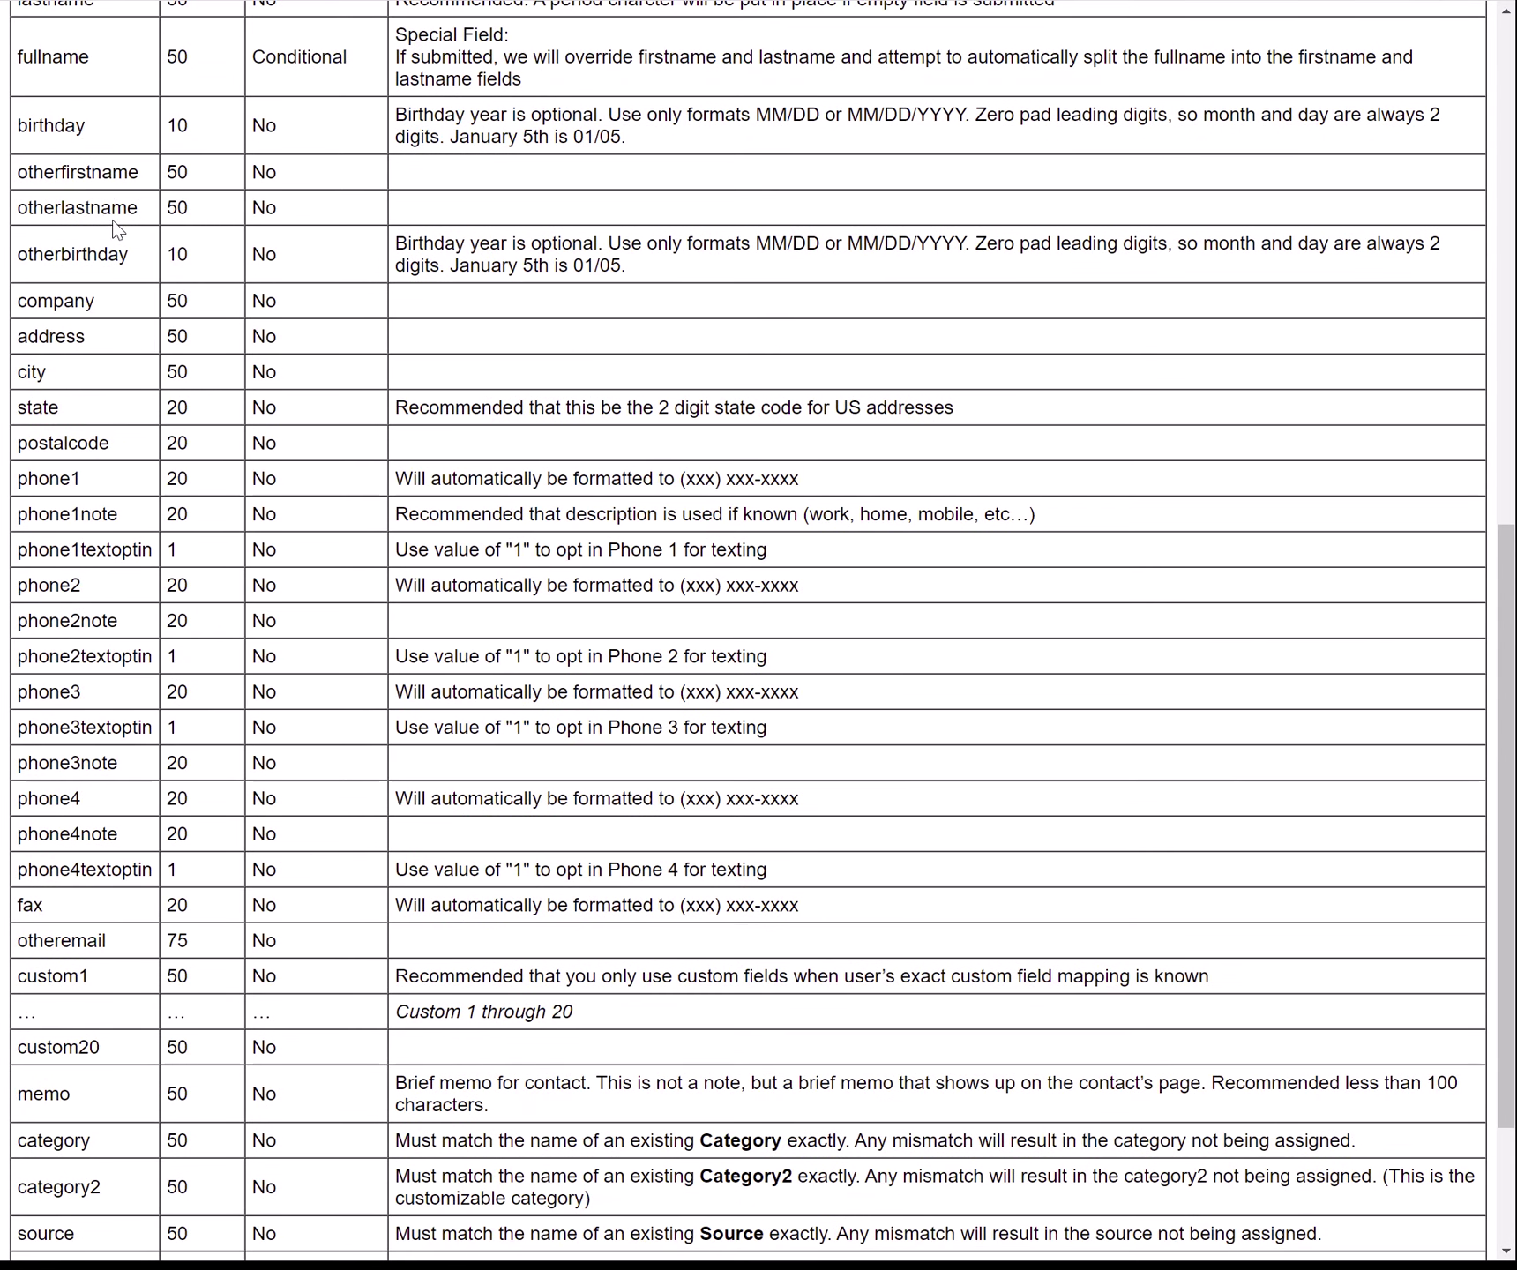
{"action": "scroll", "coordinate": [90, 256], "scroll_direction": "up", "scroll_amount": 3}
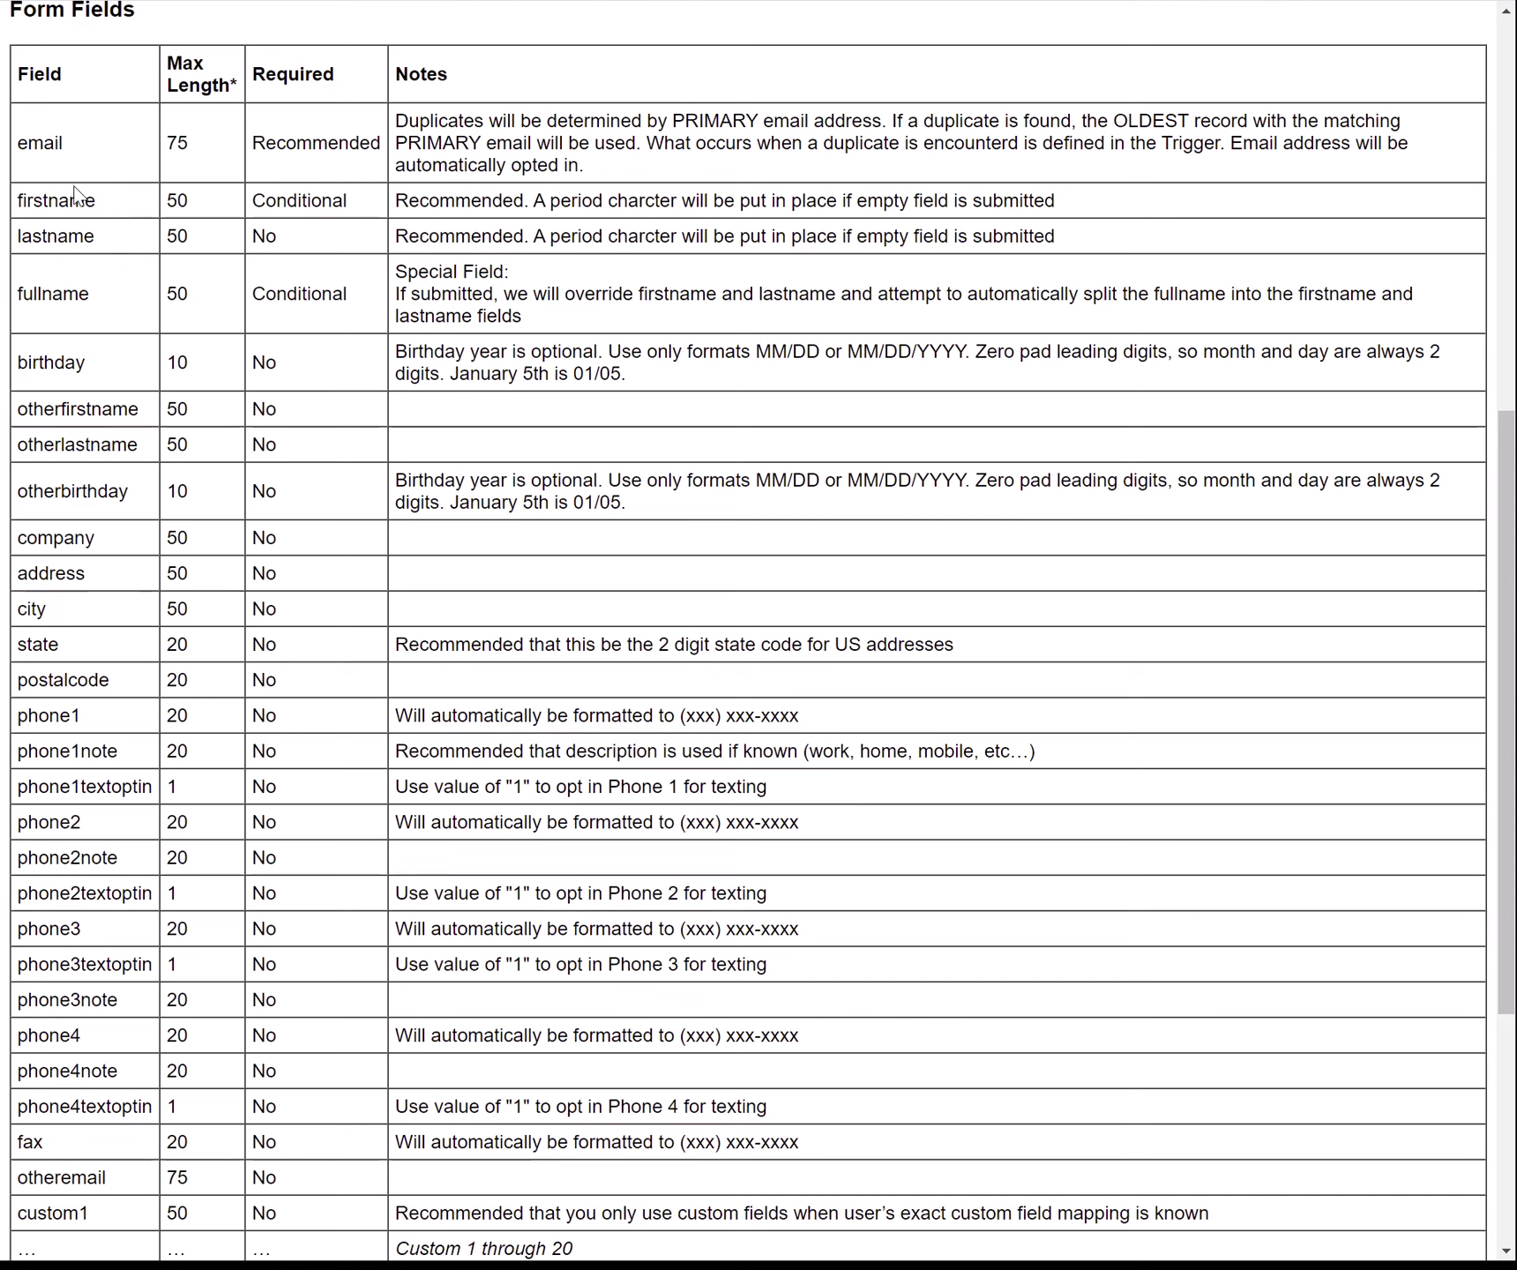
- Examine the fullname and lastname entries and the rest of the form fields table, and close the trigger help page
{"action": "left_click_drag", "start_coordinate": [92, 298], "coordinate": [16, 298]}
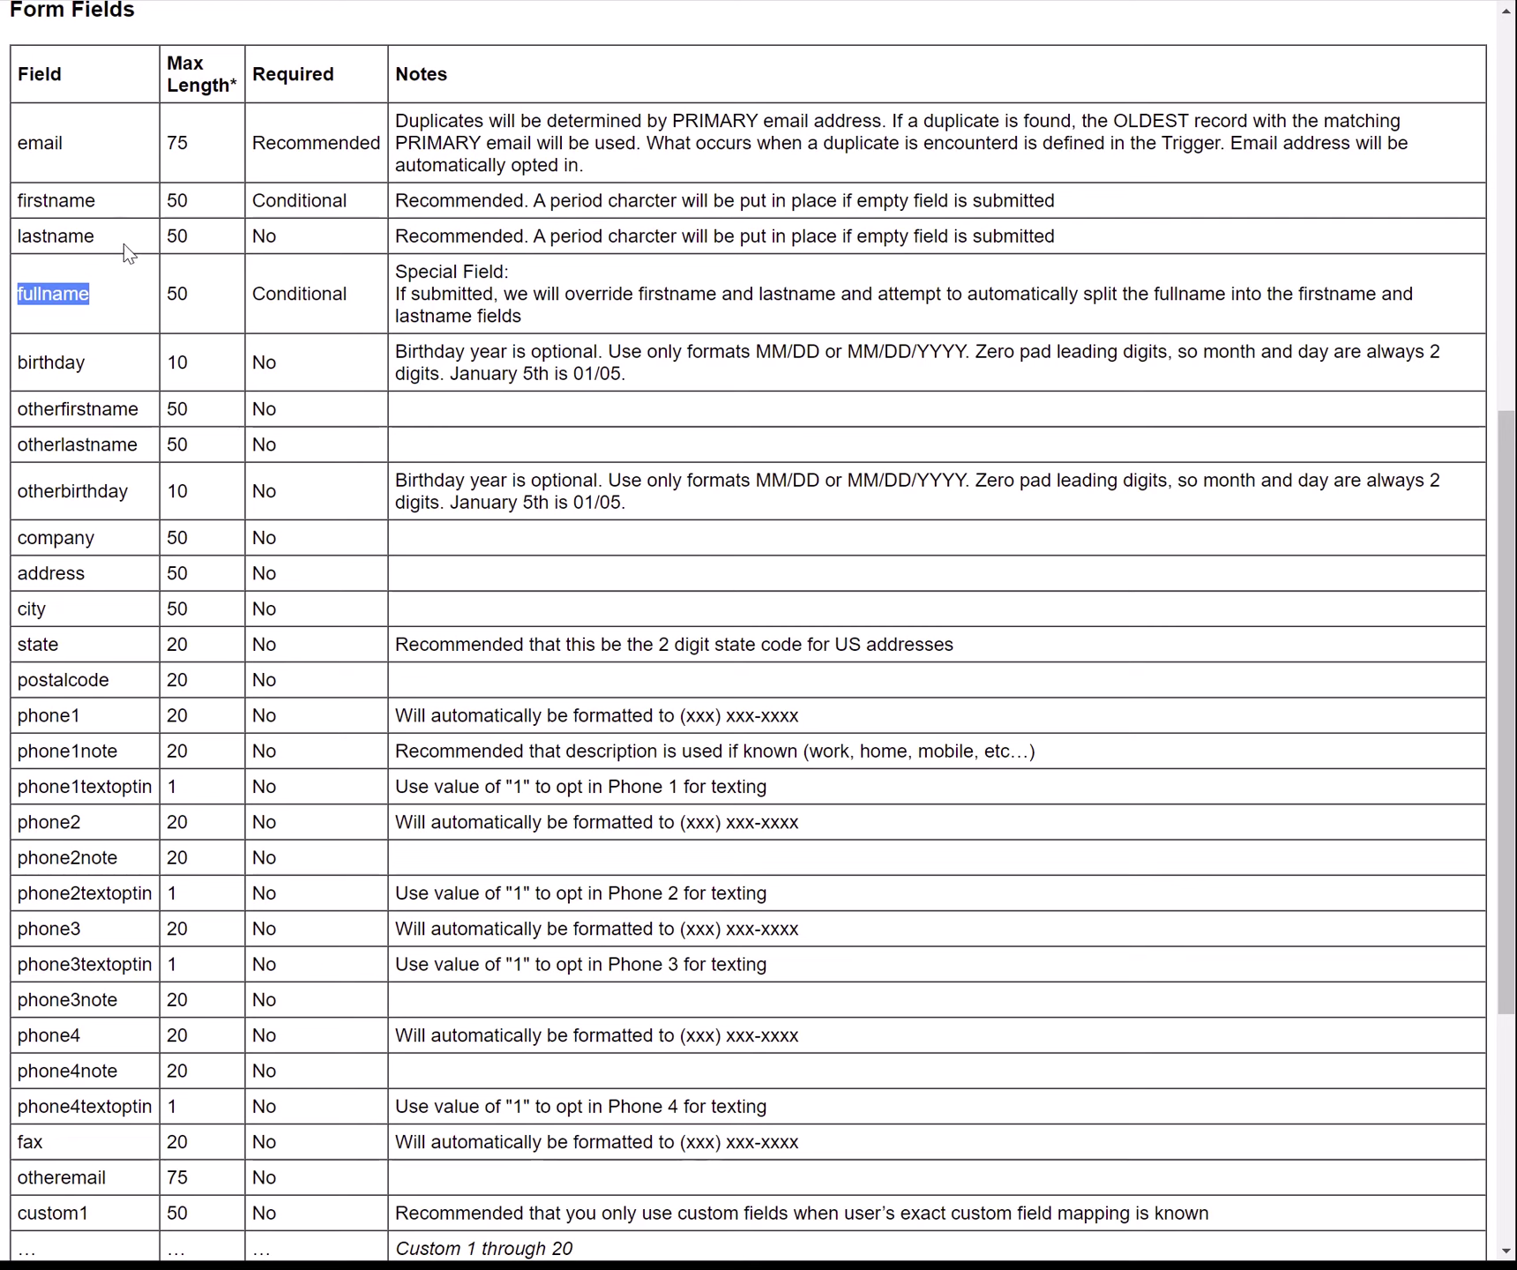
{"action": "left_click_drag", "start_coordinate": [109, 297], "coordinate": [26, 297]}
{"action": "left_click_drag", "start_coordinate": [109, 236], "coordinate": [22, 236]}
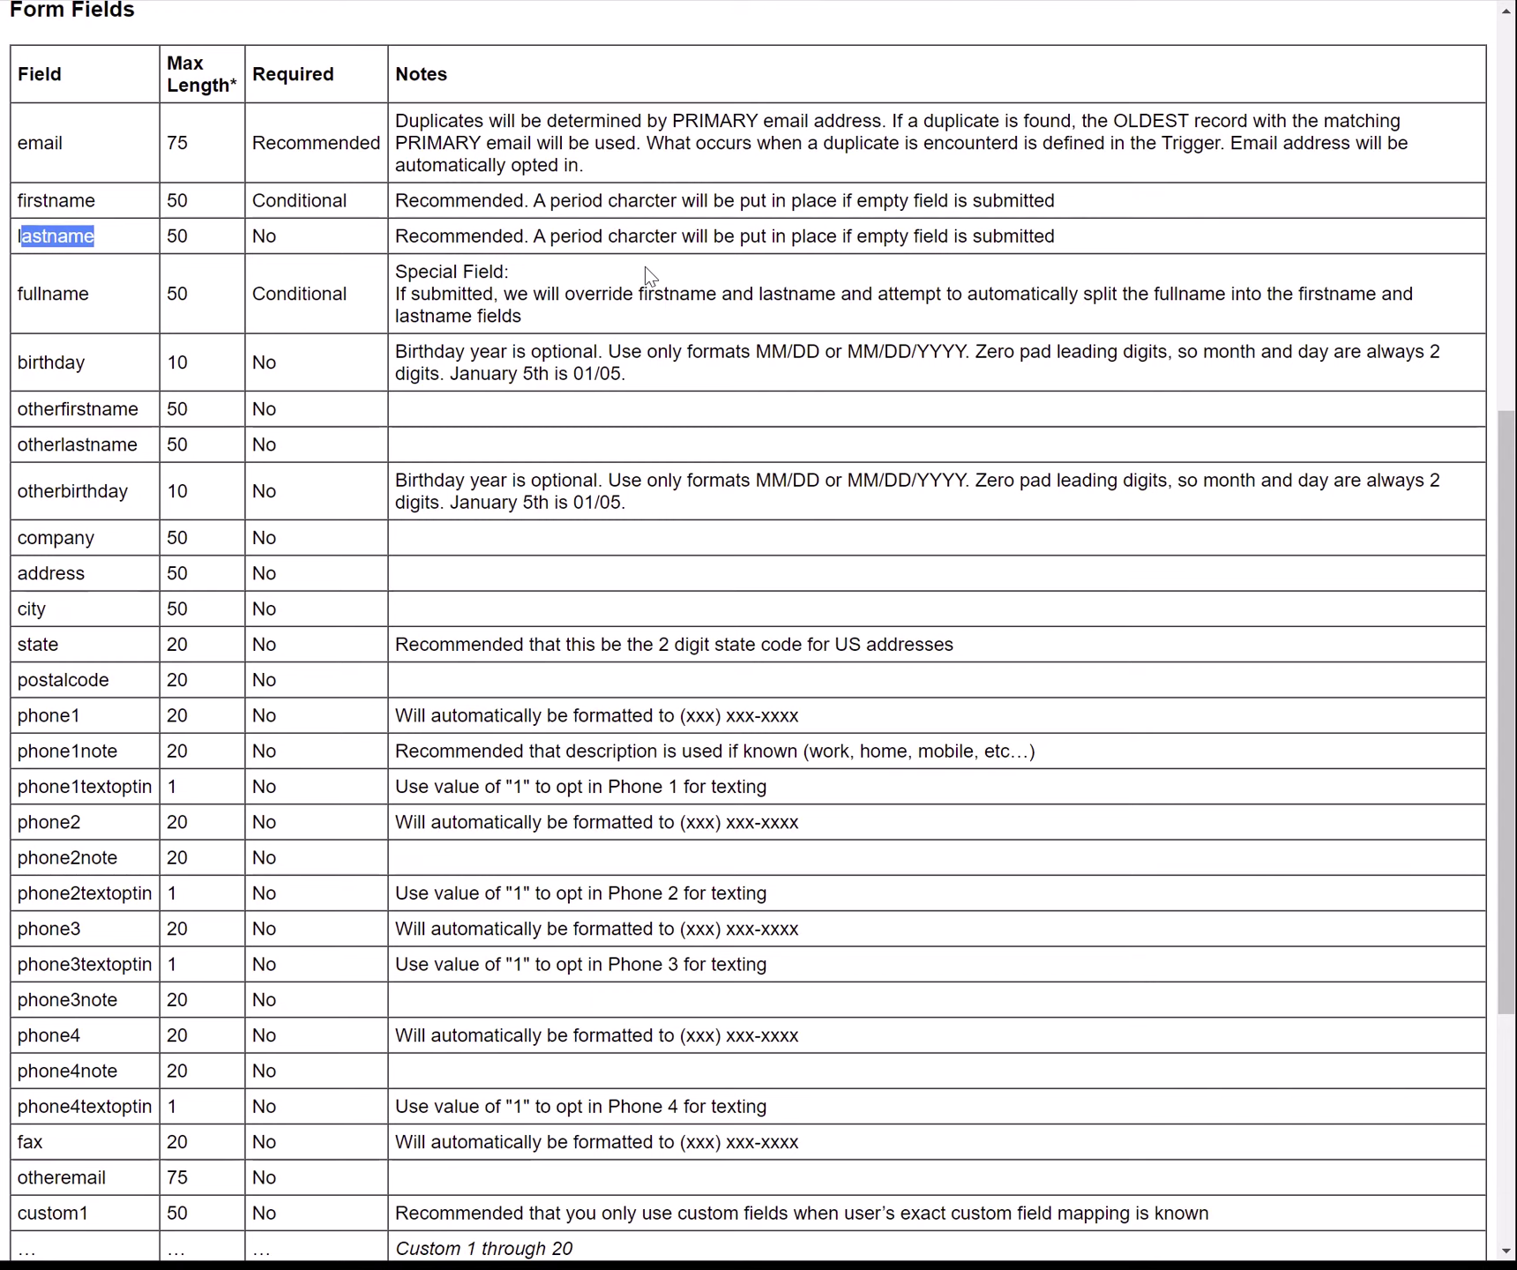
{"action": "scroll", "coordinate": [602, 269], "scroll_direction": "down", "scroll_amount": 1}
{"action": "scroll", "coordinate": [599, 275], "scroll_direction": "down", "scroll_amount": 2}
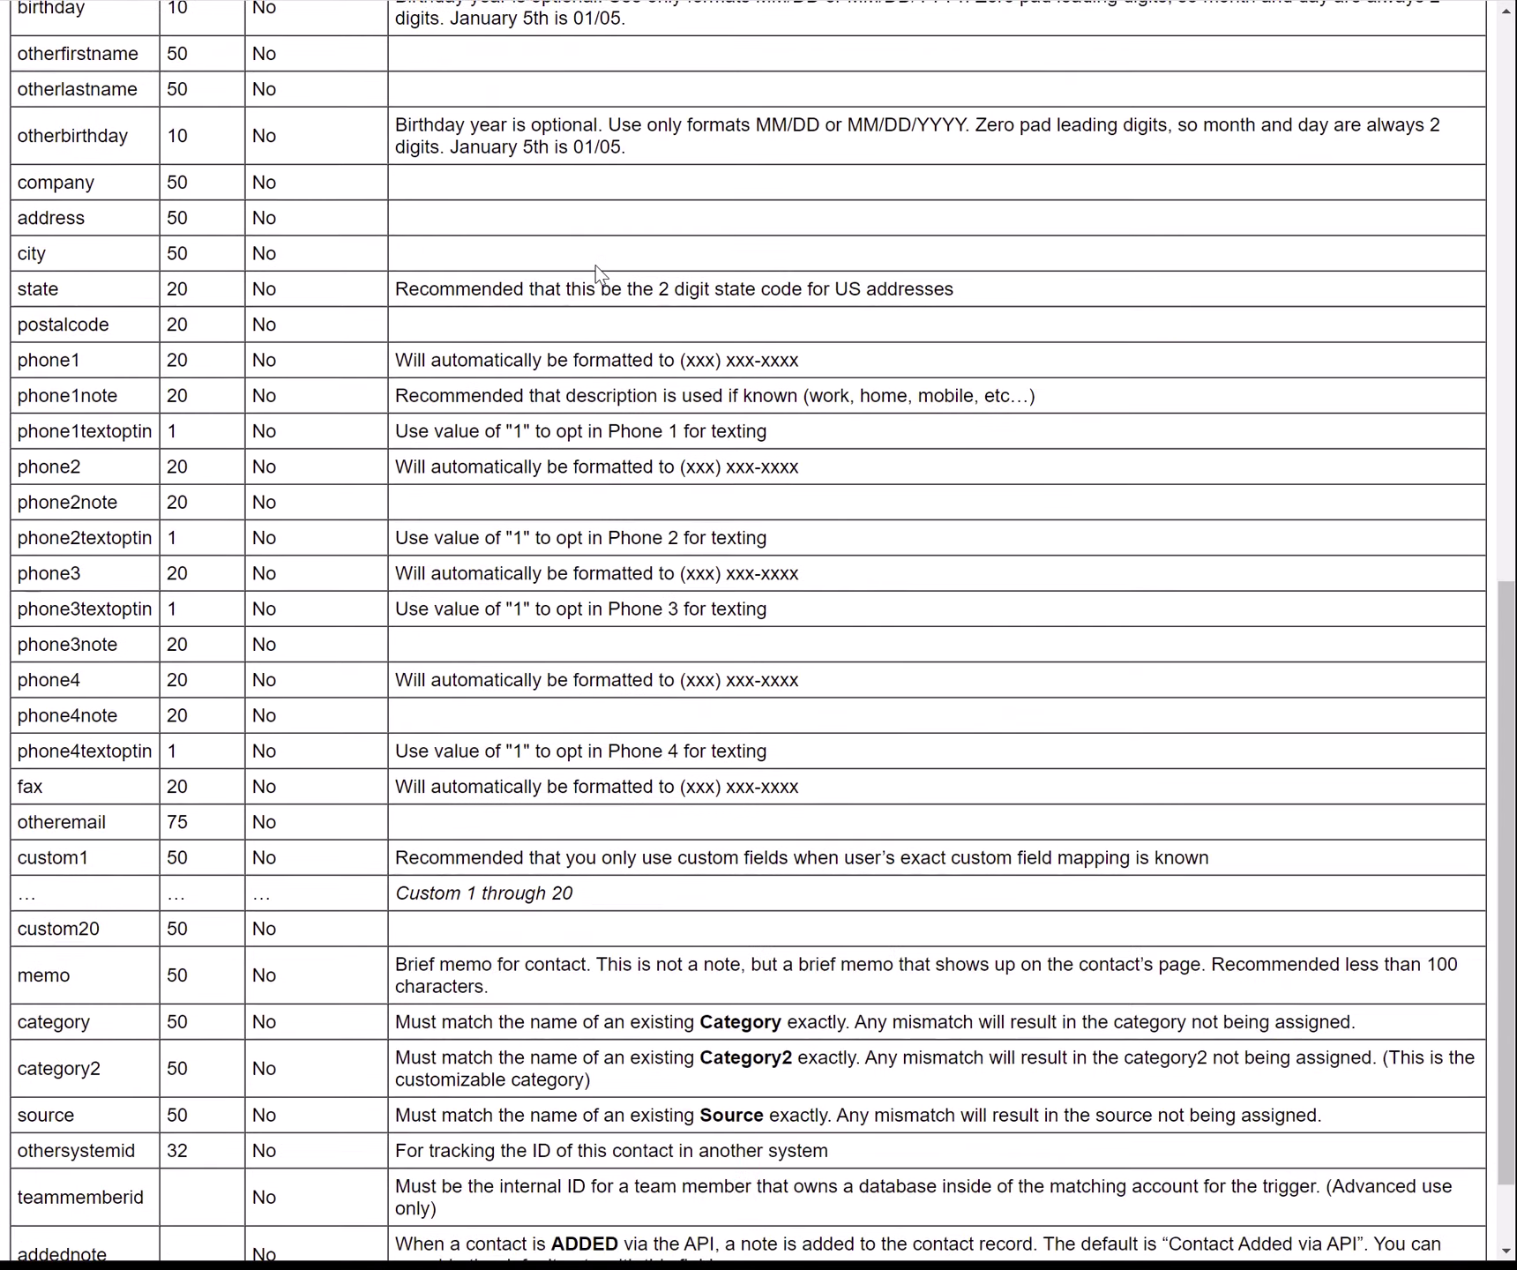
{"action": "scroll", "coordinate": [599, 275], "scroll_direction": "up", "scroll_amount": 6}
{"action": "scroll", "coordinate": [598, 276], "scroll_direction": "up", "scroll_amount": 4}
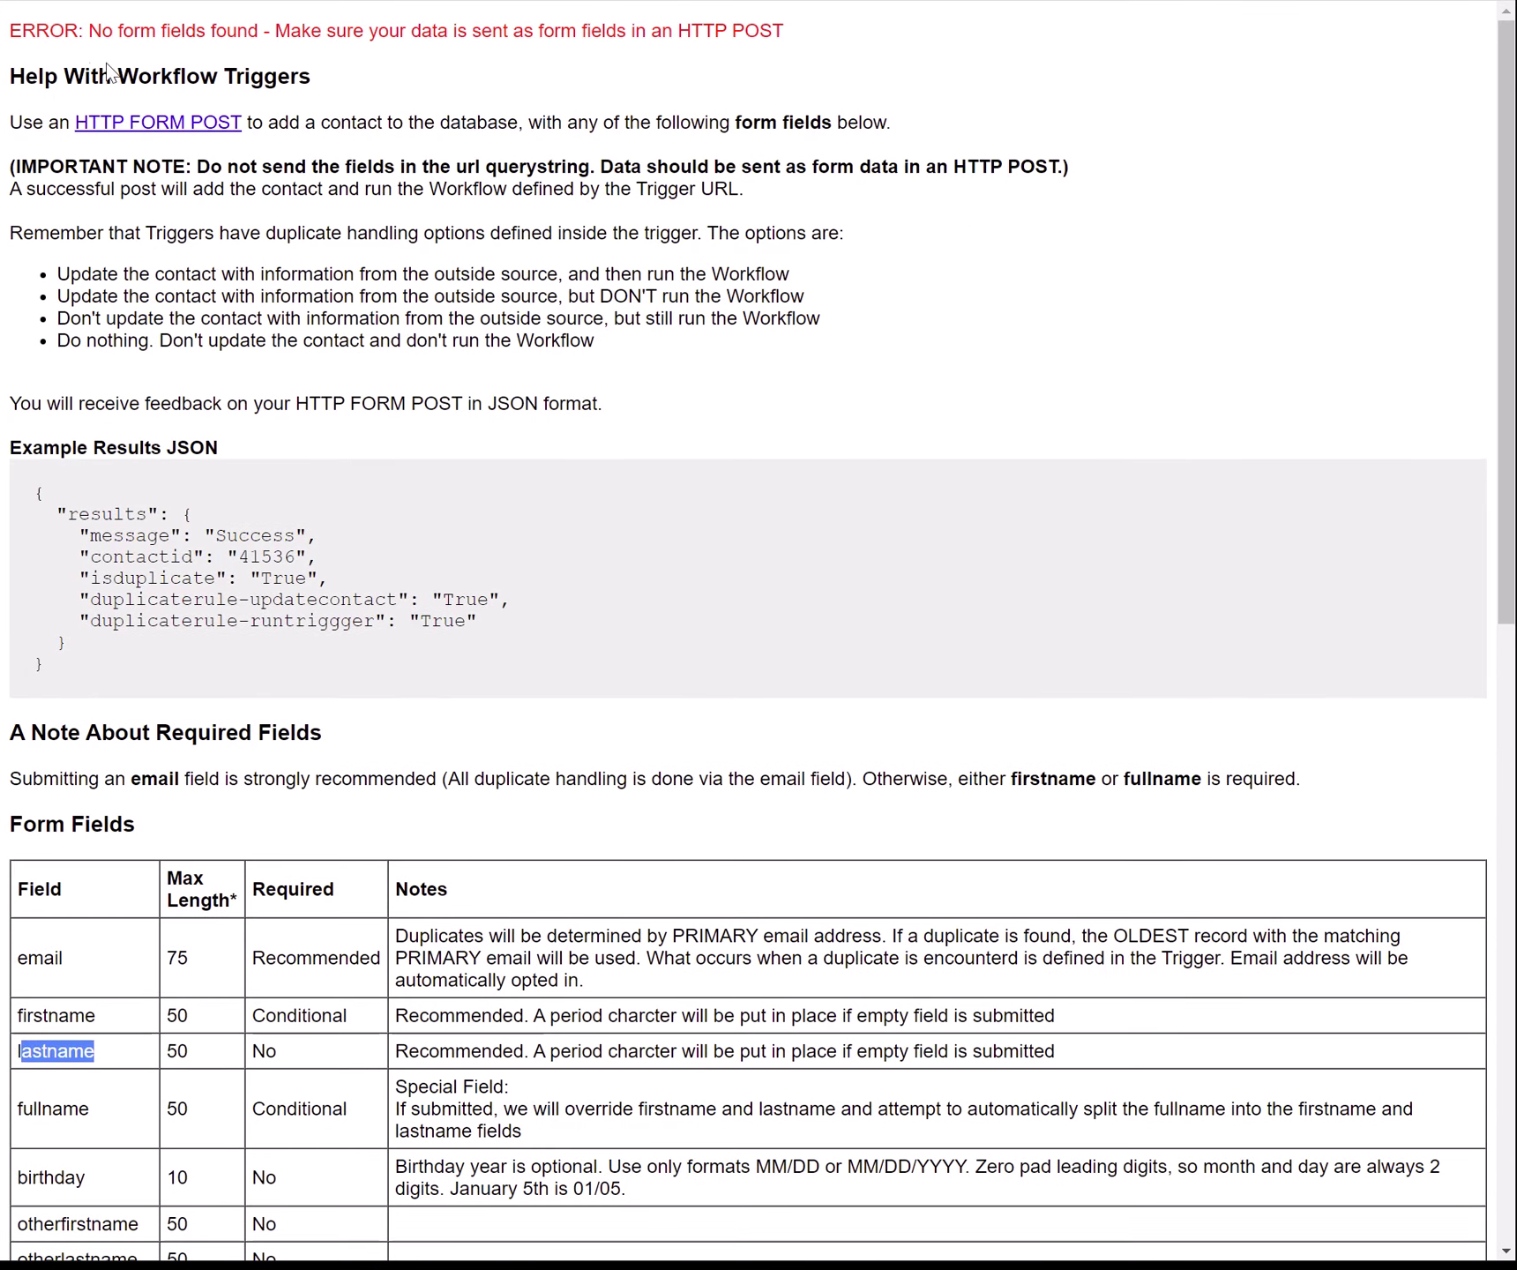
{"action": "key", "text": "ctrl+w"}
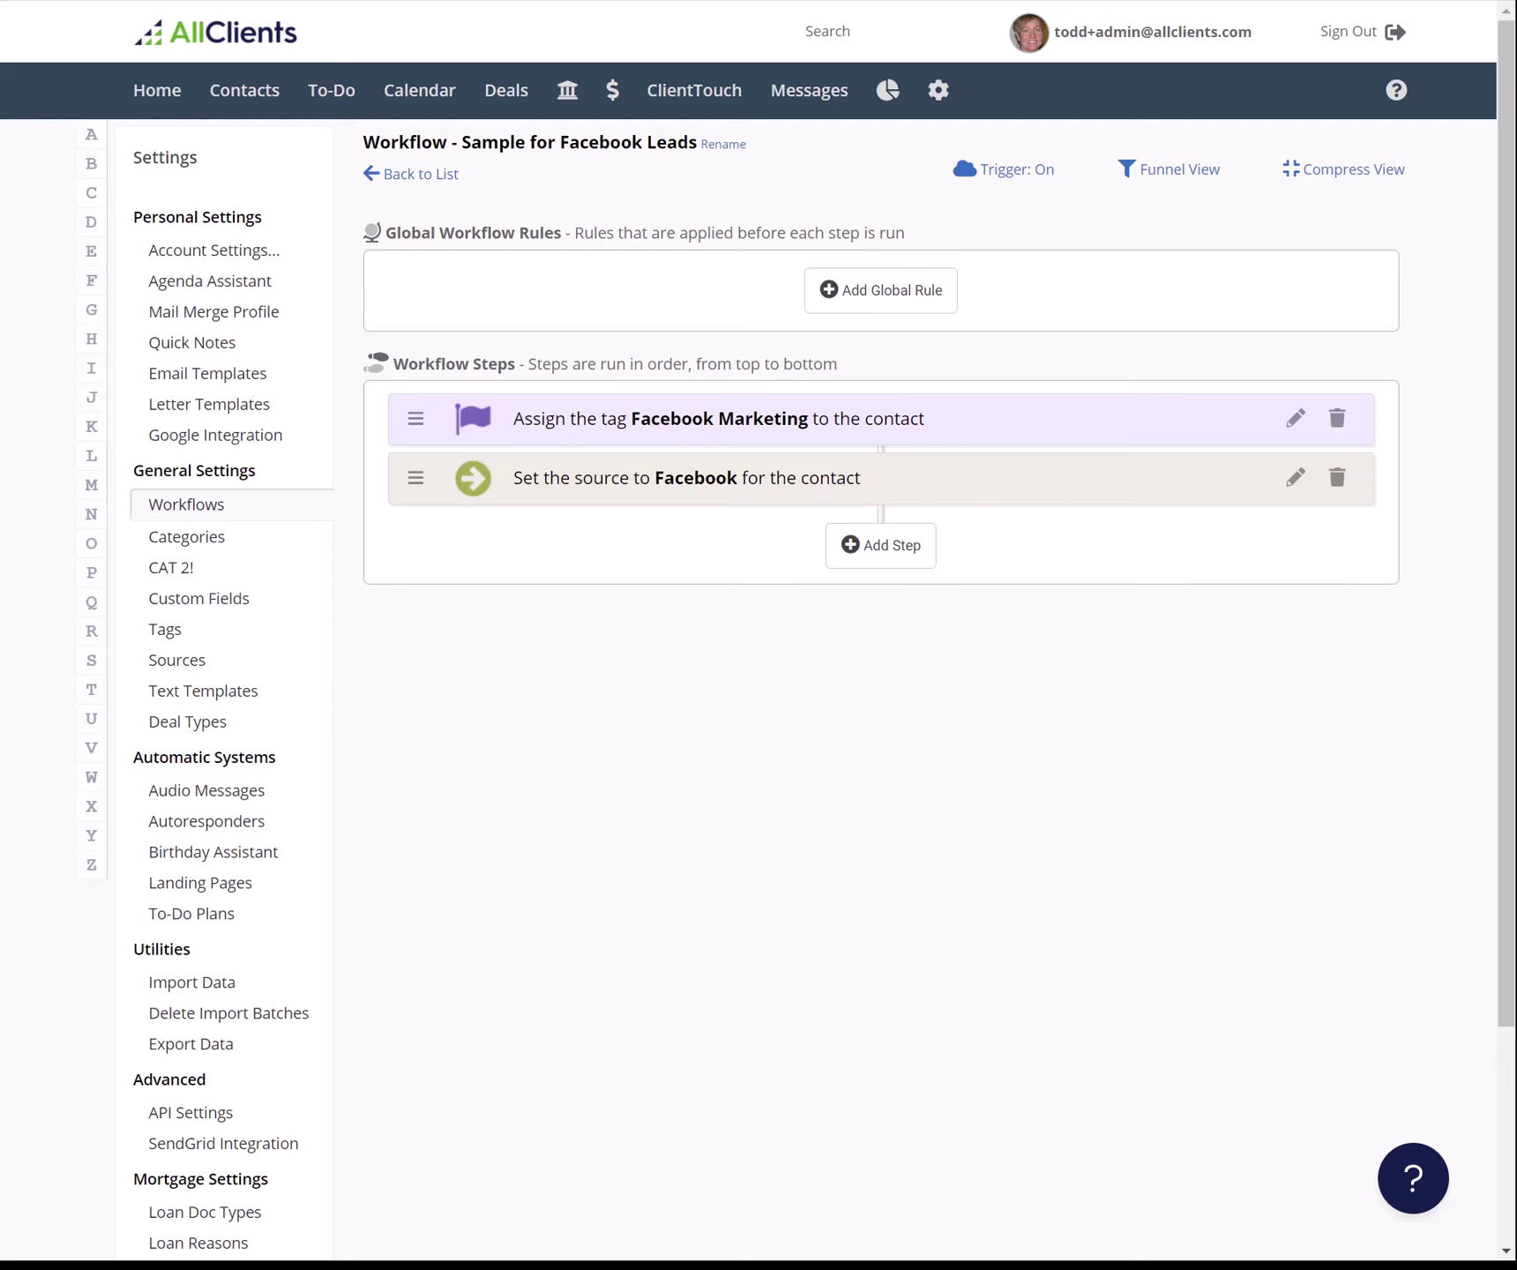
- Load developers.allclients.com/api/ in the browser and view the list of Contact Functions
{"action": "key", "text": "ctrl+l"}
{"action": "type", "text": "deve"}
{"action": "key", "text": "Right"}
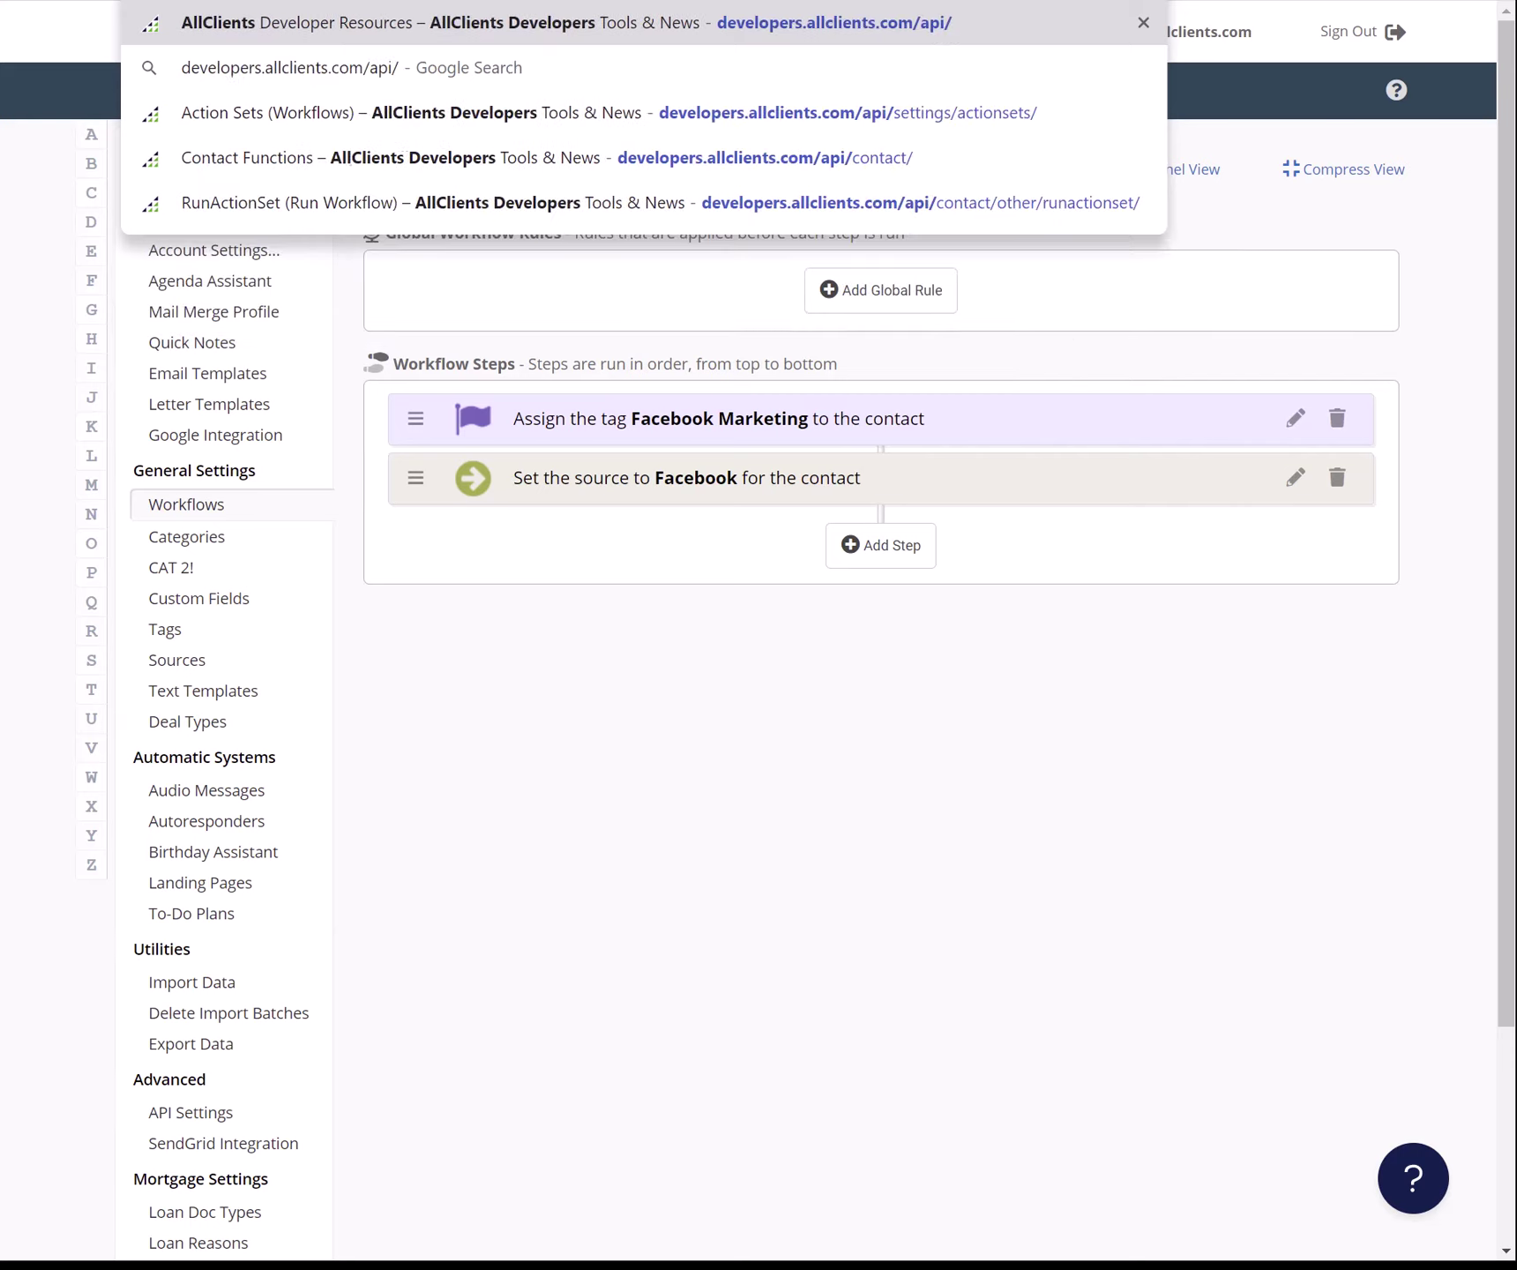
{"action": "key", "text": "Return"}
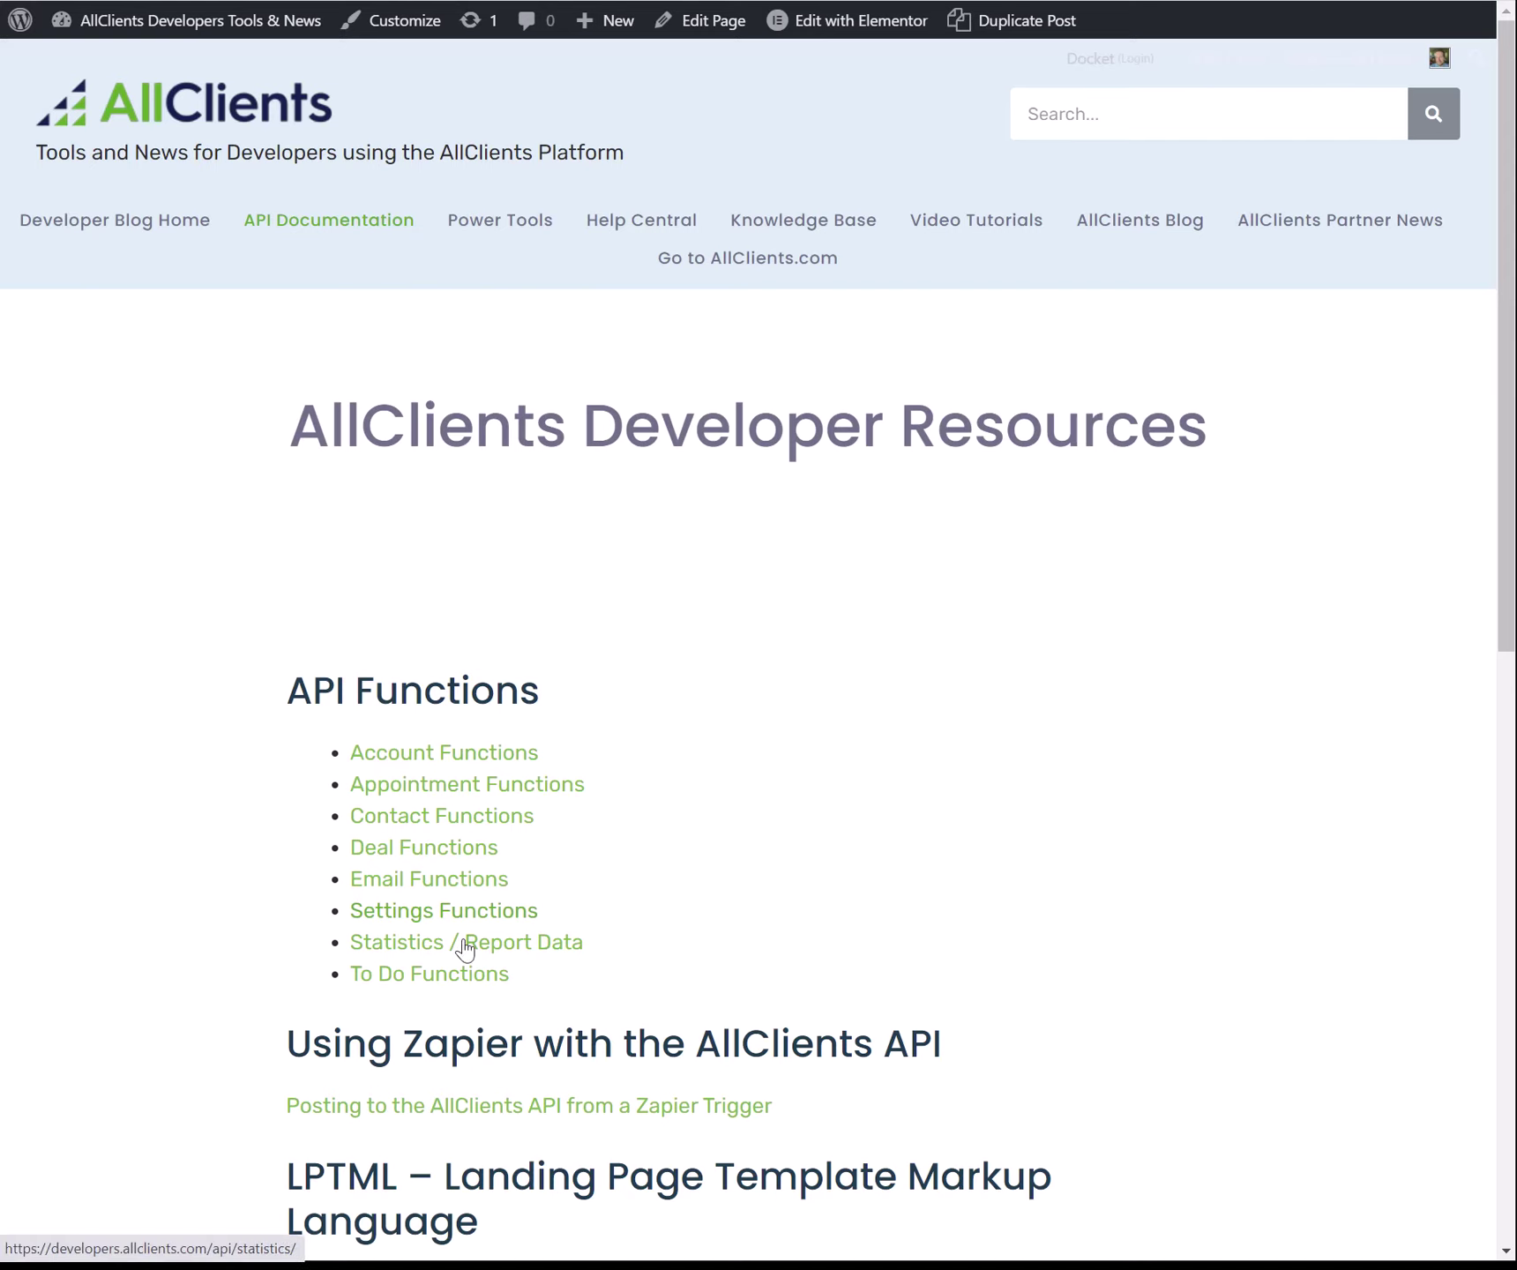
{"action": "left_click", "coordinate": [441, 816]}
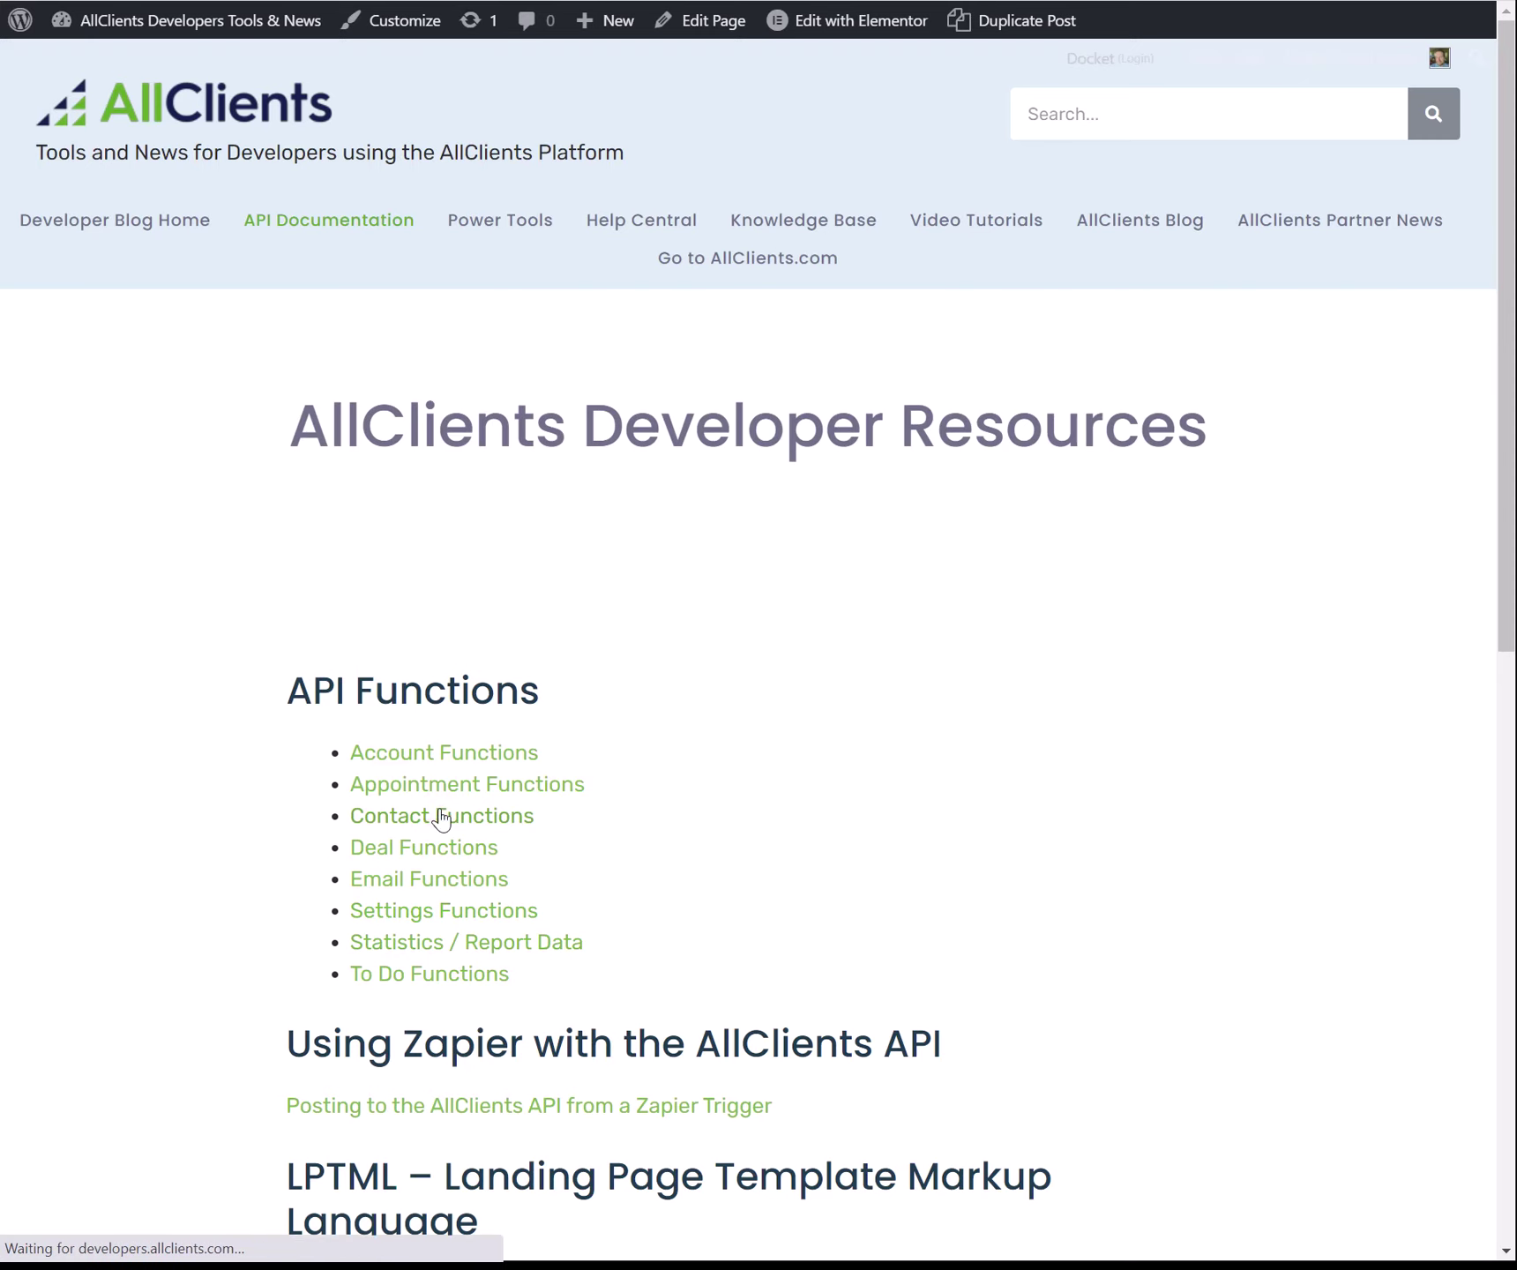
{"action": "scroll", "coordinate": [768, 752], "scroll_direction": "down", "scroll_amount": 5}
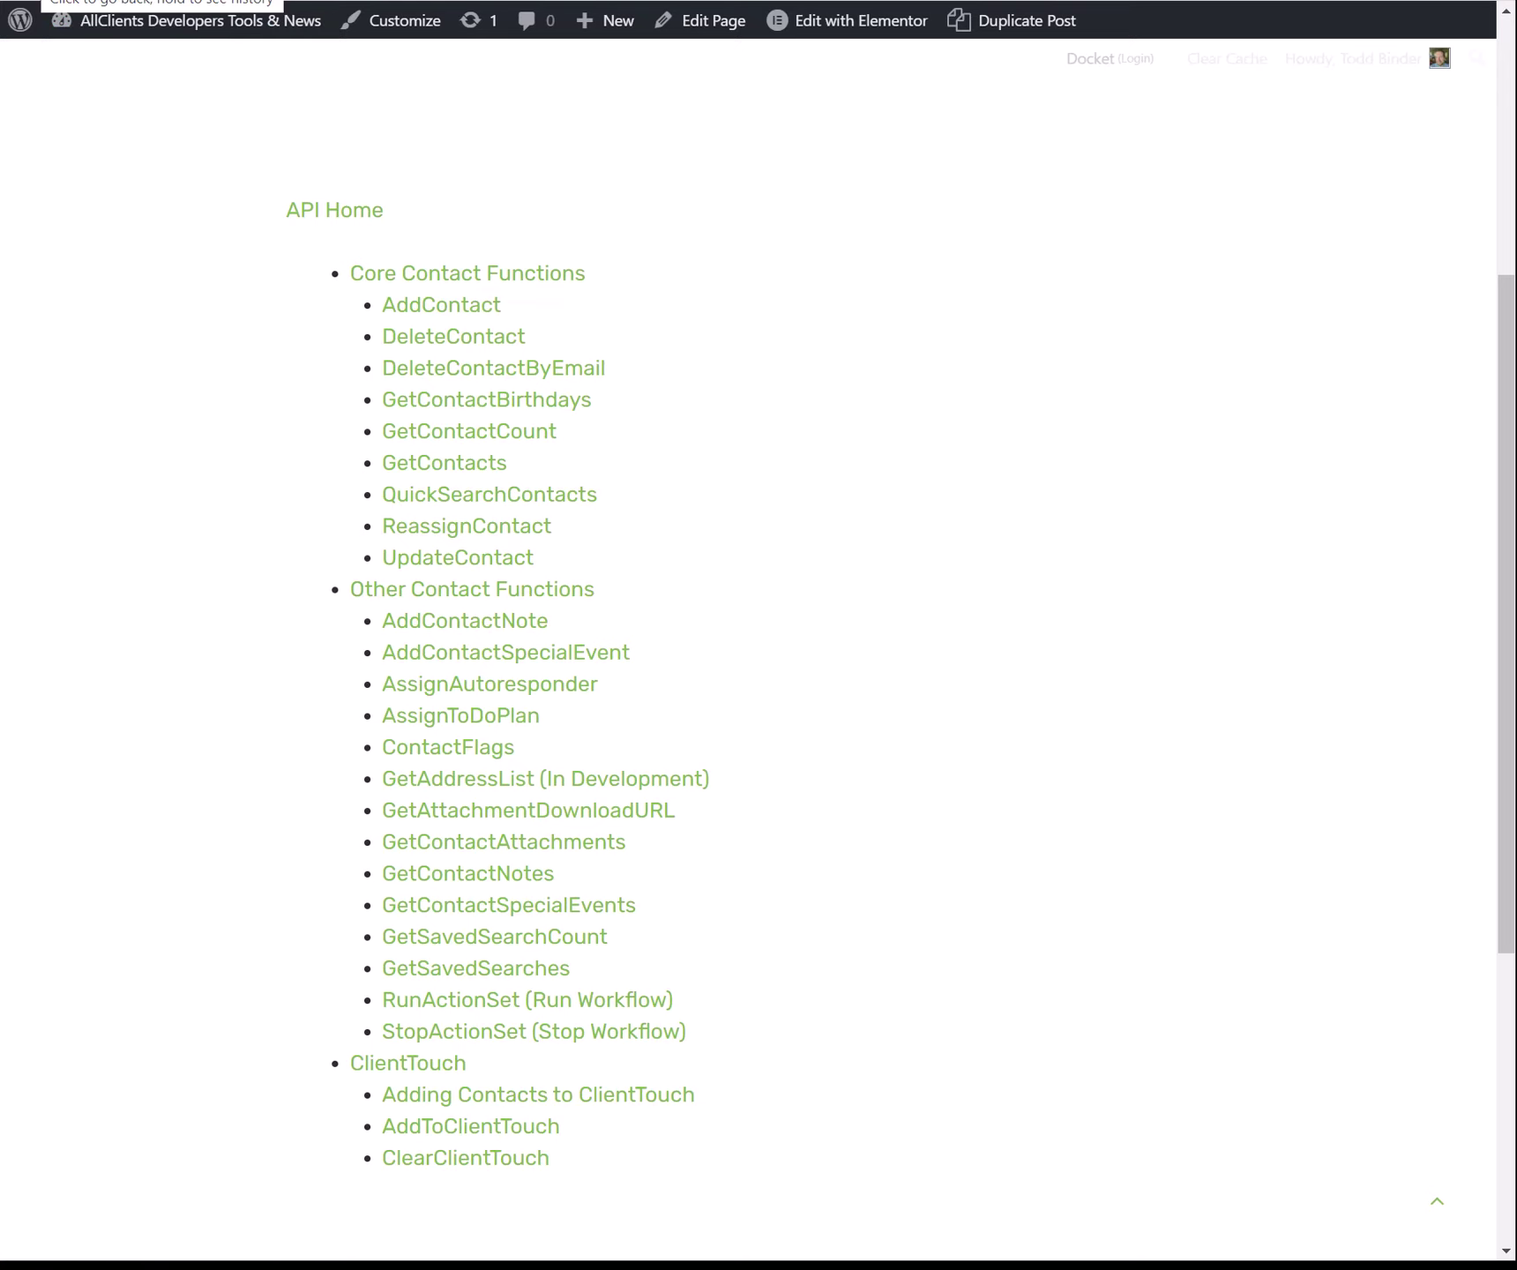
- Return to the API overview and open the GetActionSets (Get Workflows) page from the Settings Functions
{"action": "key", "text": "alt+Left"}
{"action": "left_click", "coordinate": [438, 913]}
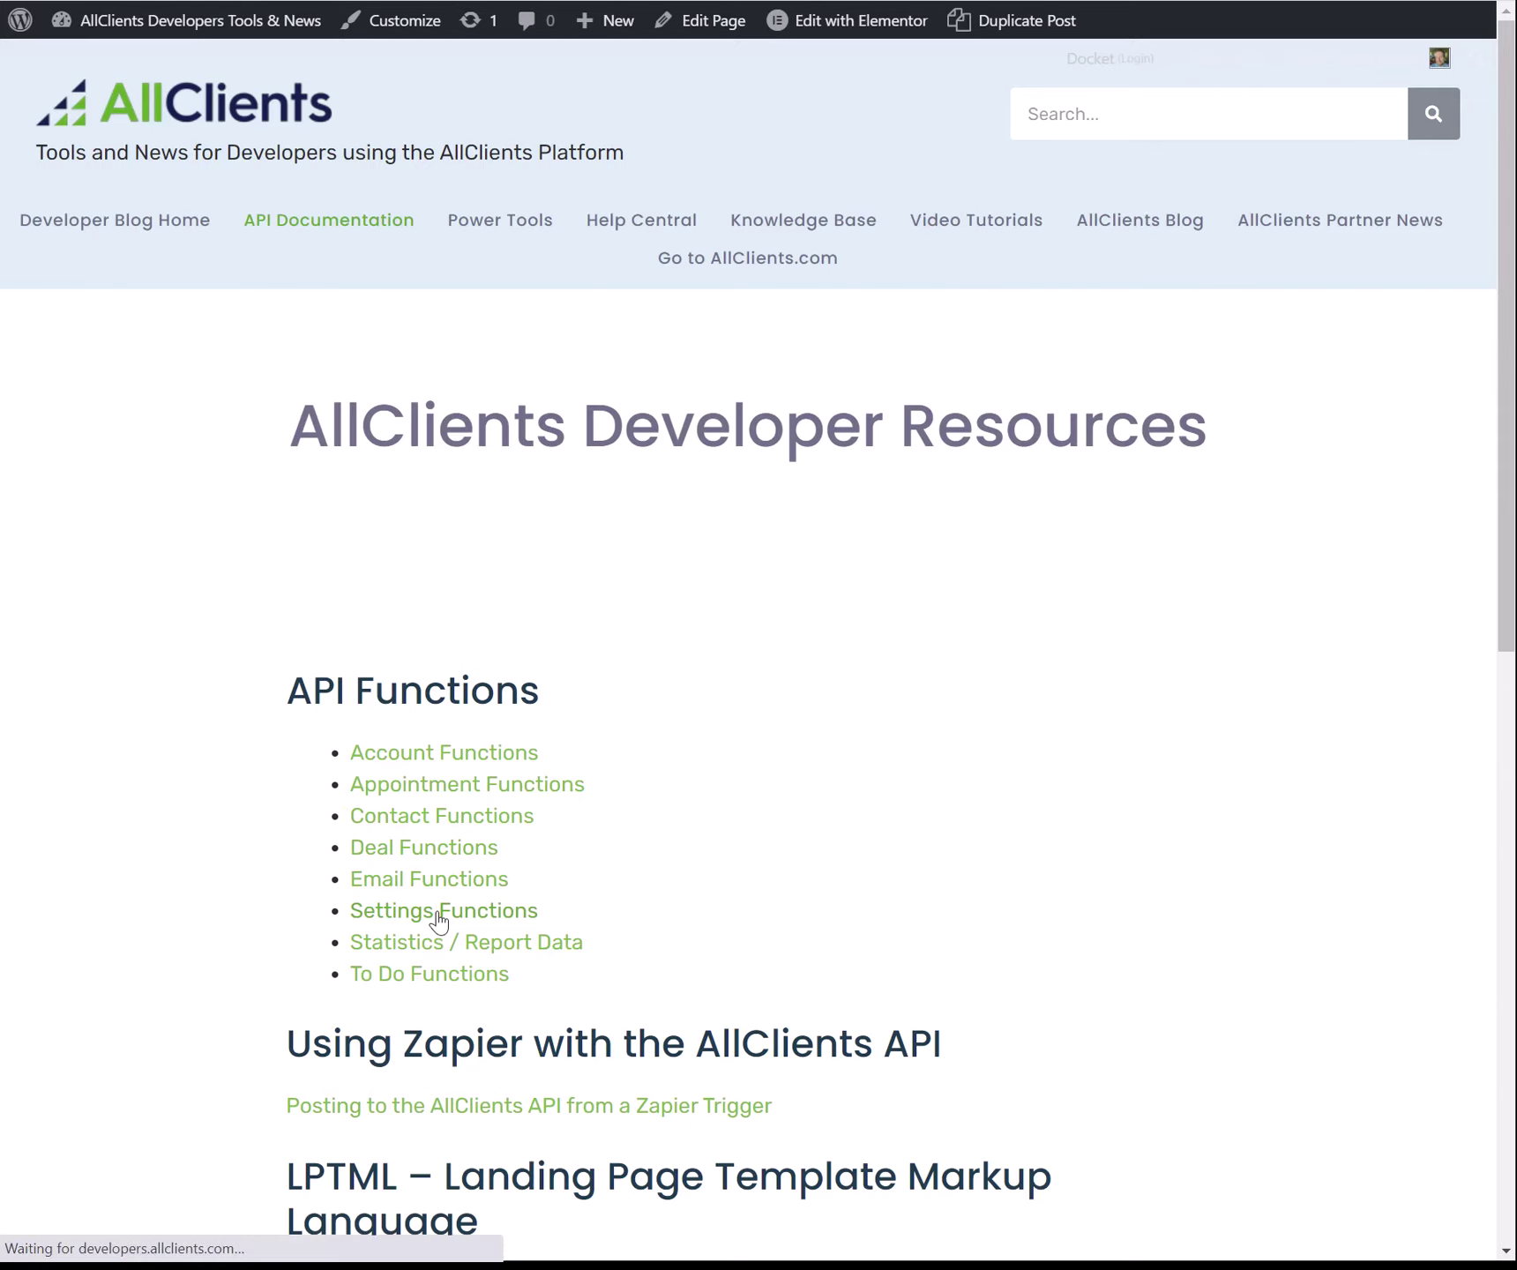
{"action": "scroll", "coordinate": [907, 620], "scroll_direction": "down", "scroll_amount": 4}
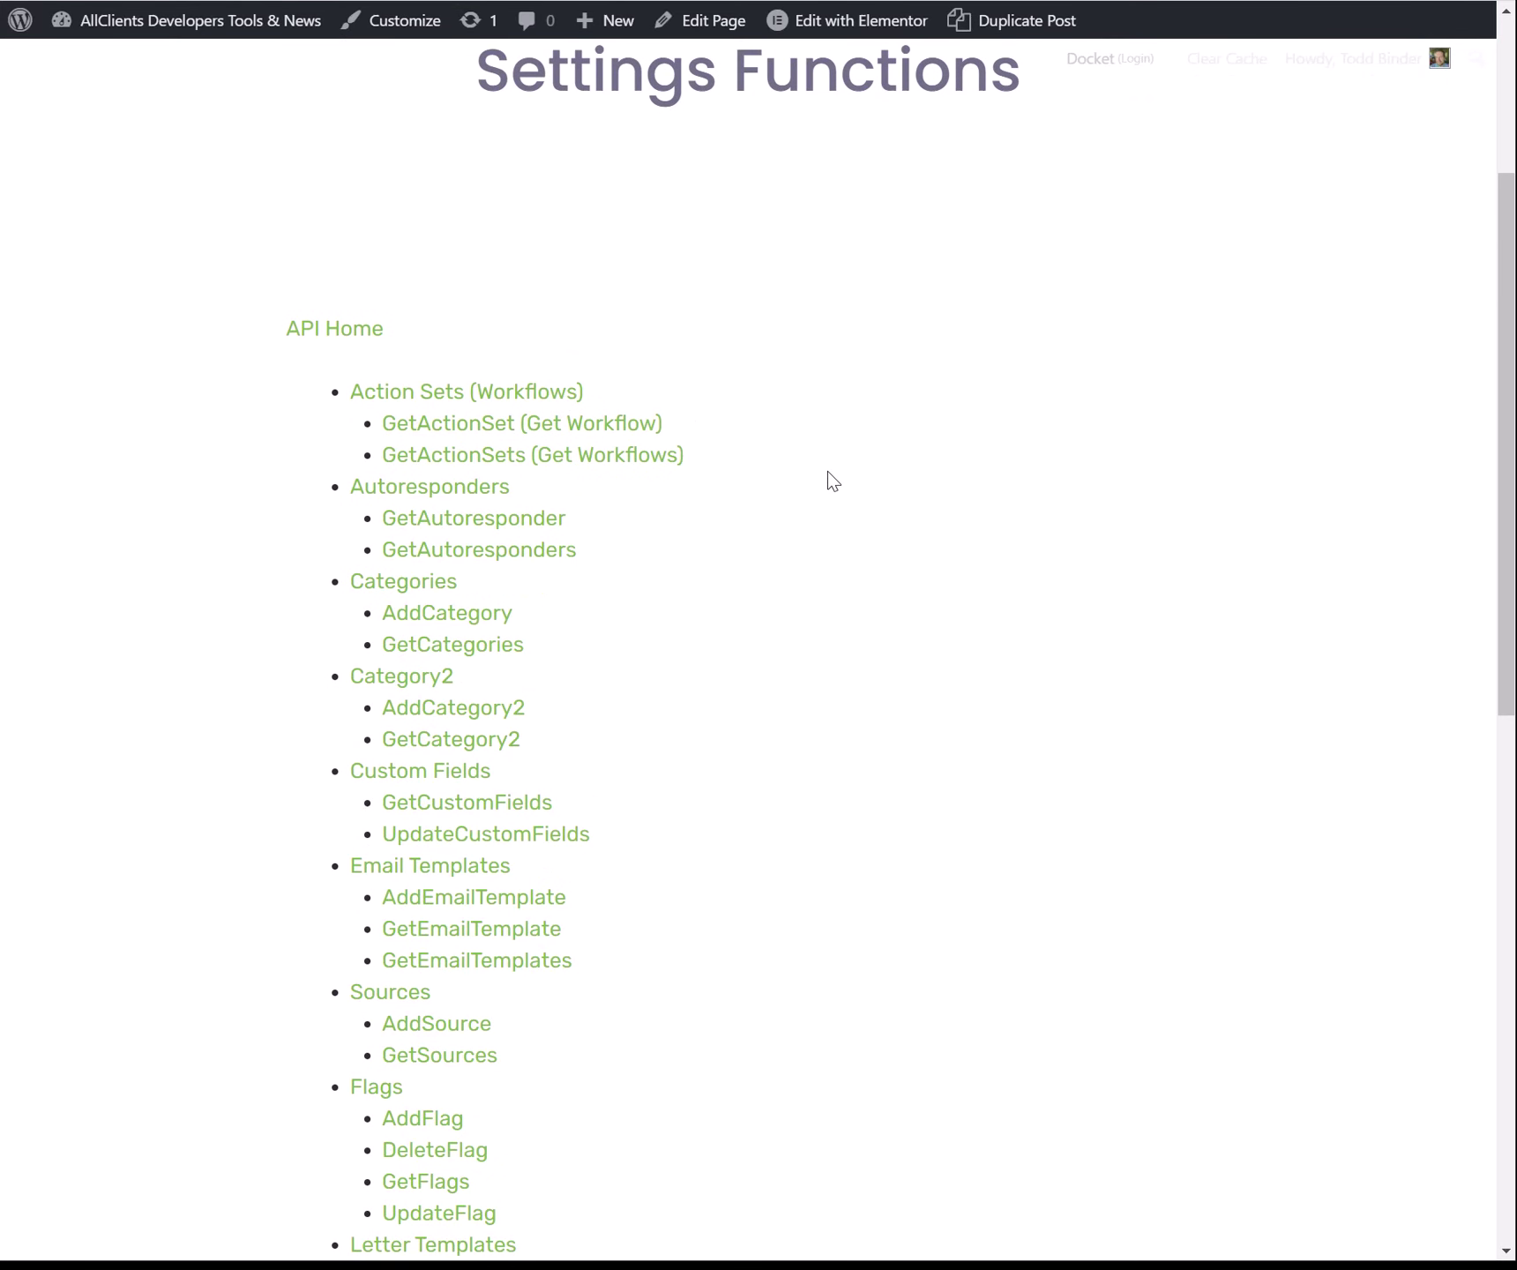
{"action": "left_click", "coordinate": [466, 453]}
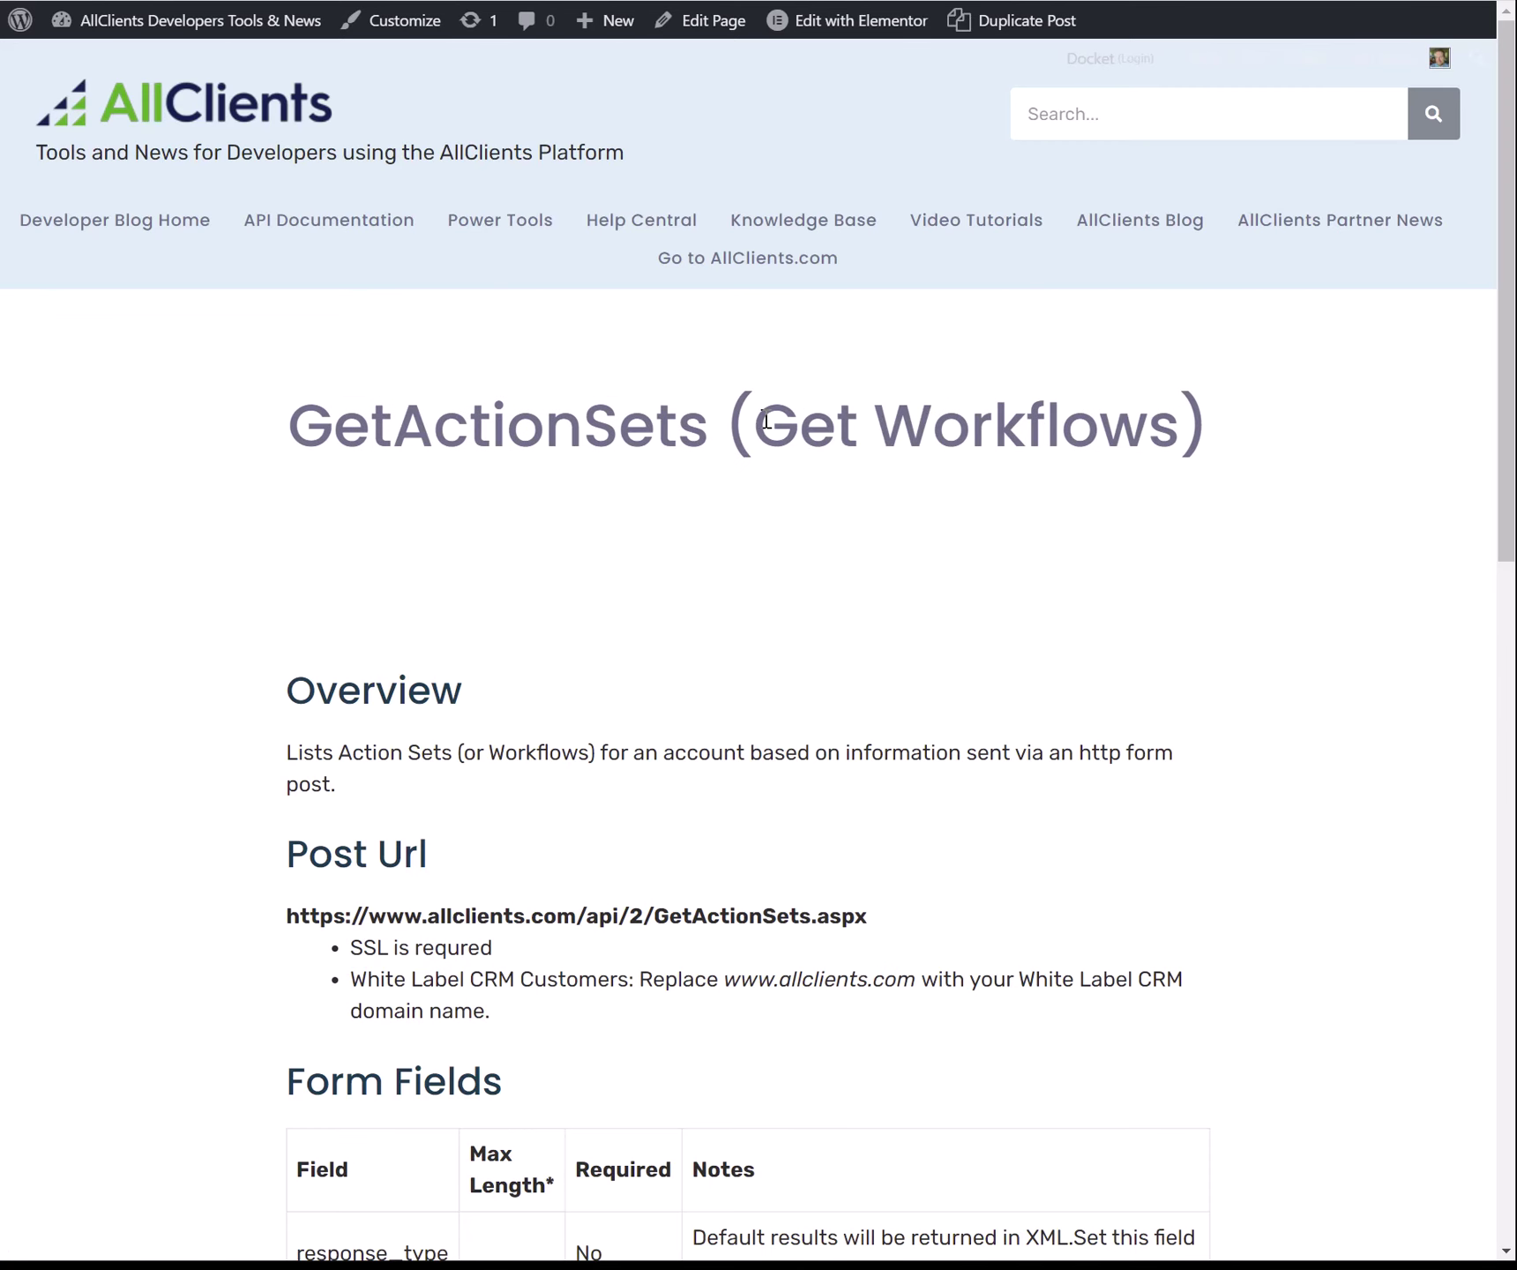
- Highlight GetActionSets and then Workflows in the documentation page's title, and clear the selection
{"action": "left_click_drag", "start_coordinate": [764, 423], "coordinate": [300, 432]}
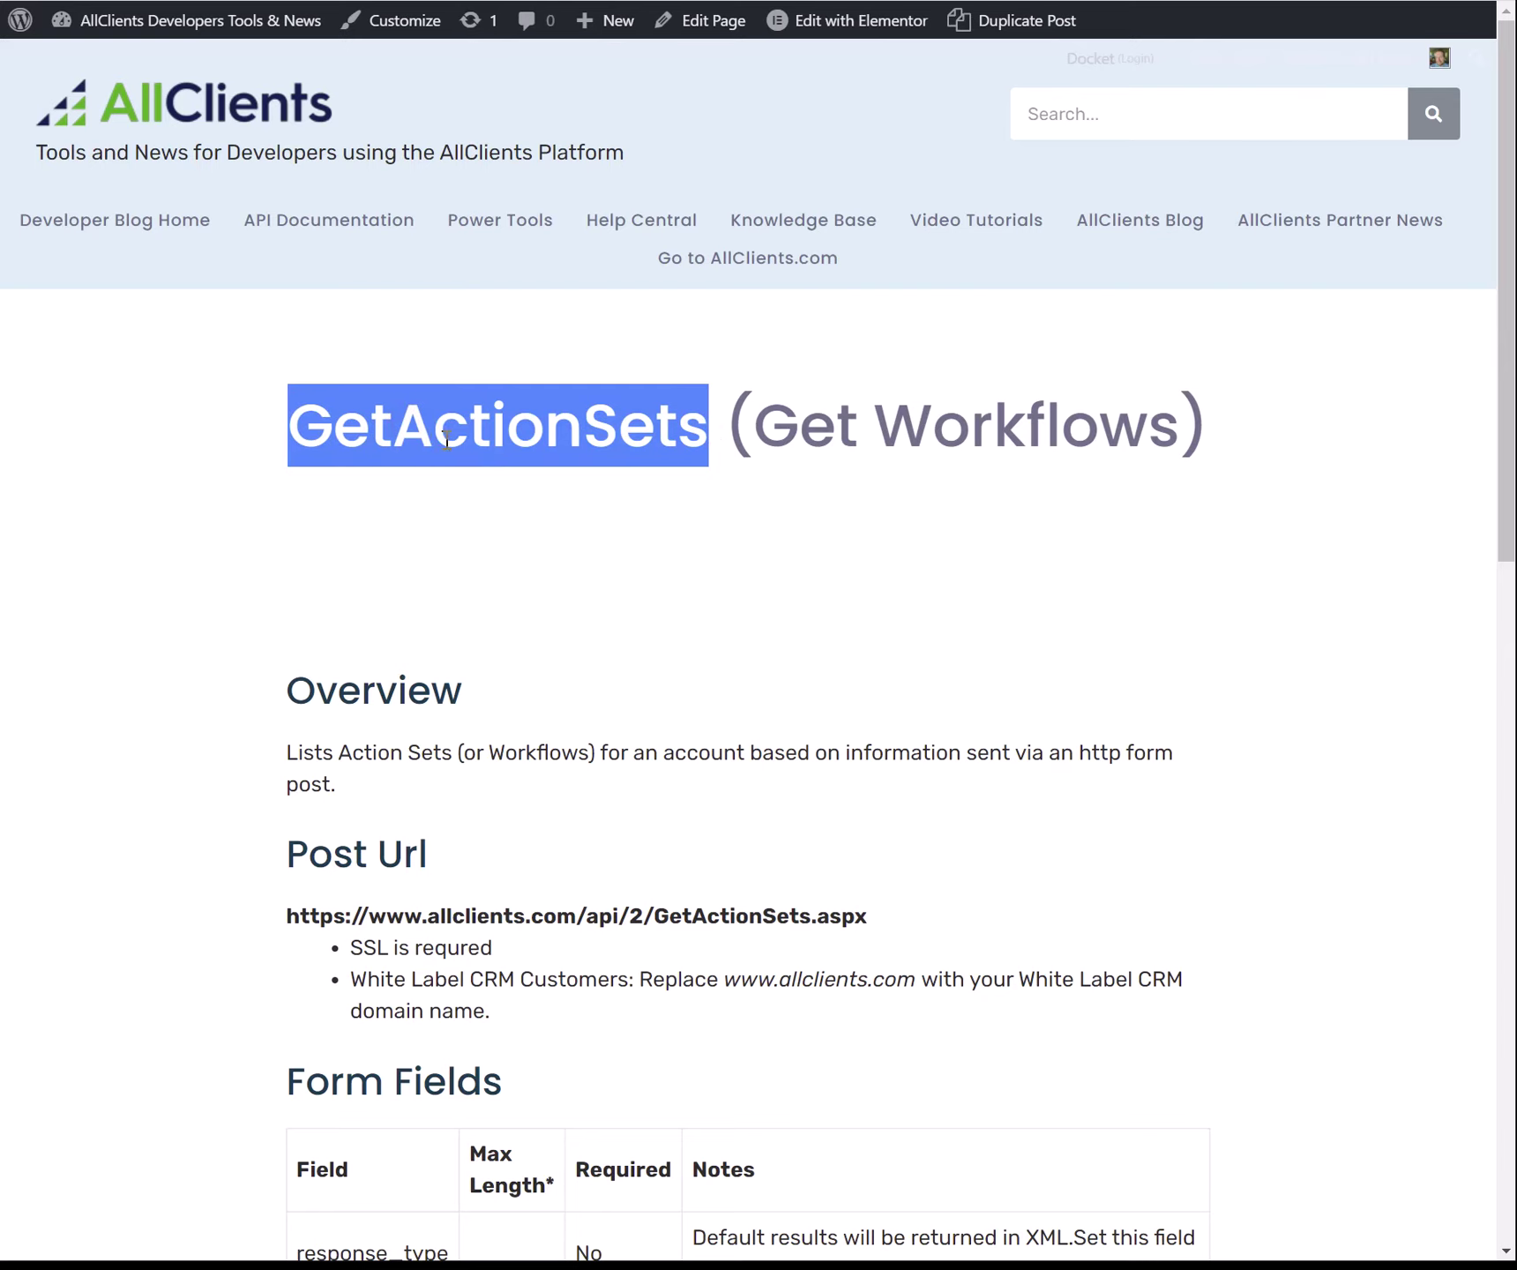
{"action": "left_click", "coordinate": [742, 432]}
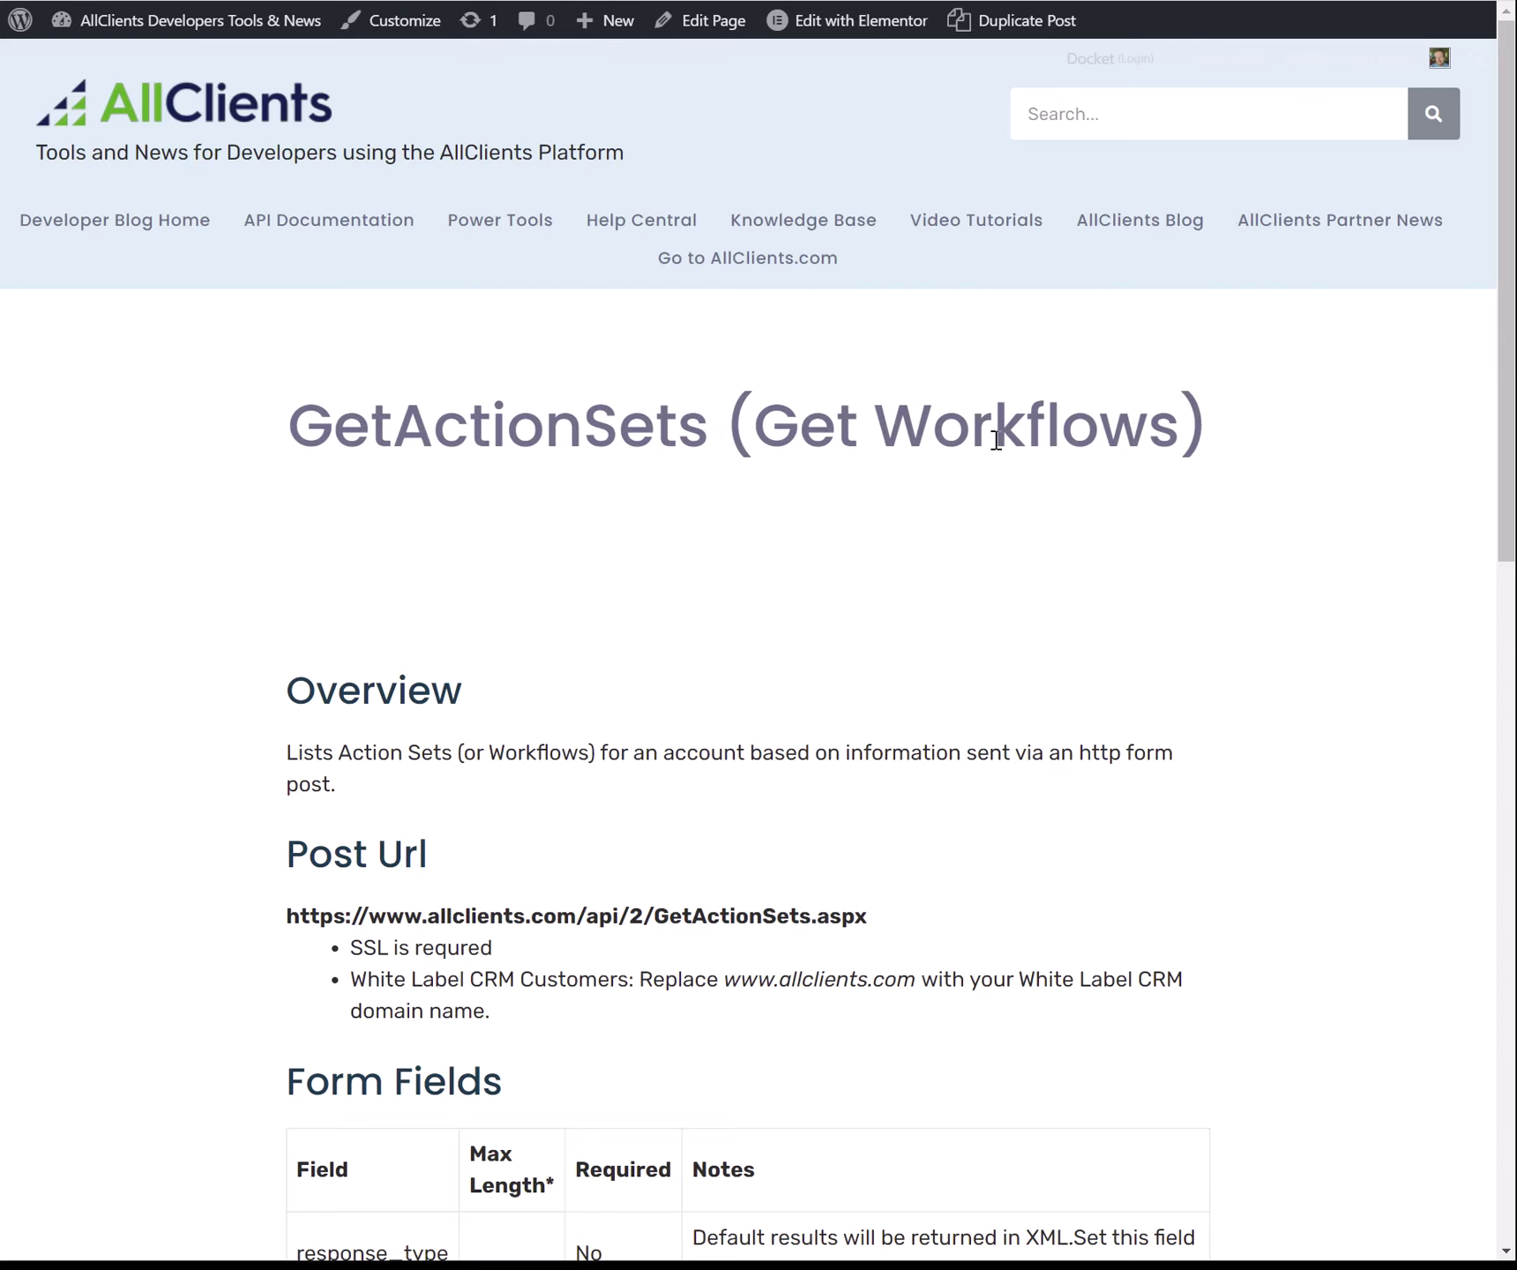
{"action": "left_click_drag", "start_coordinate": [898, 428], "coordinate": [1171, 436]}
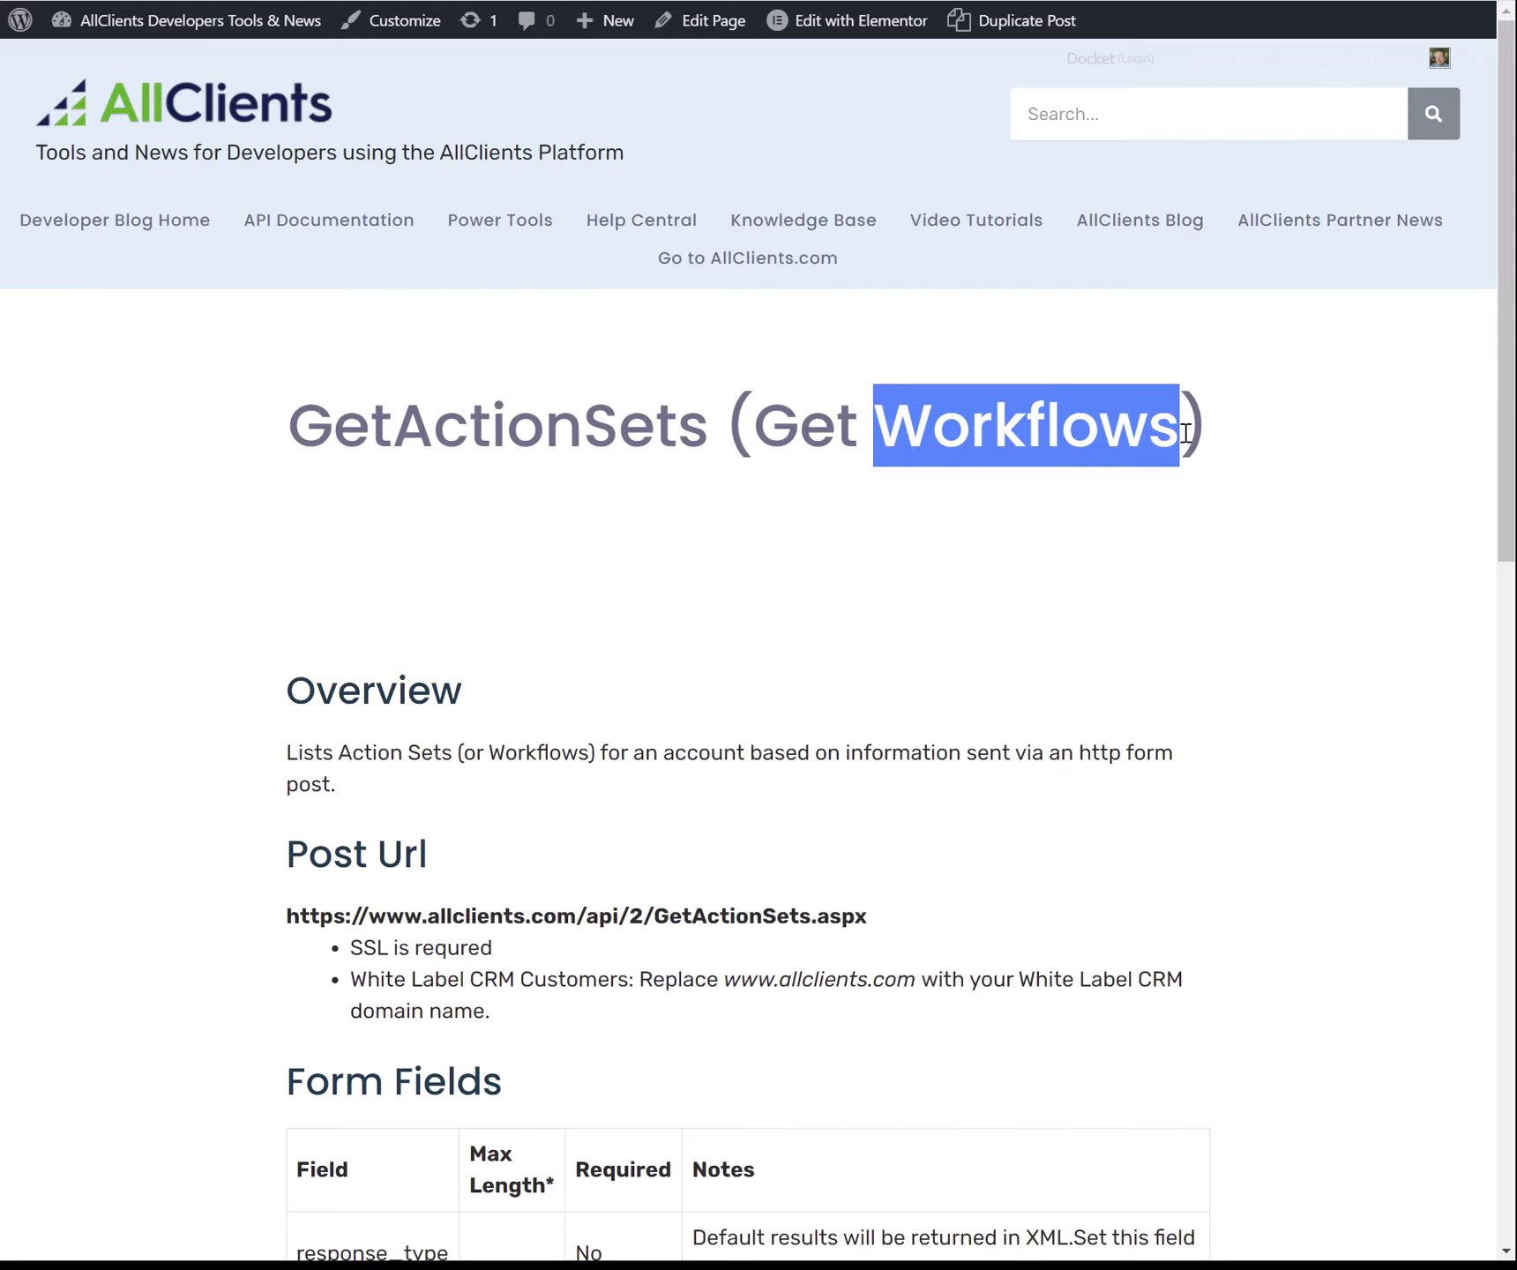
{"action": "left_click", "coordinate": [1186, 432]}
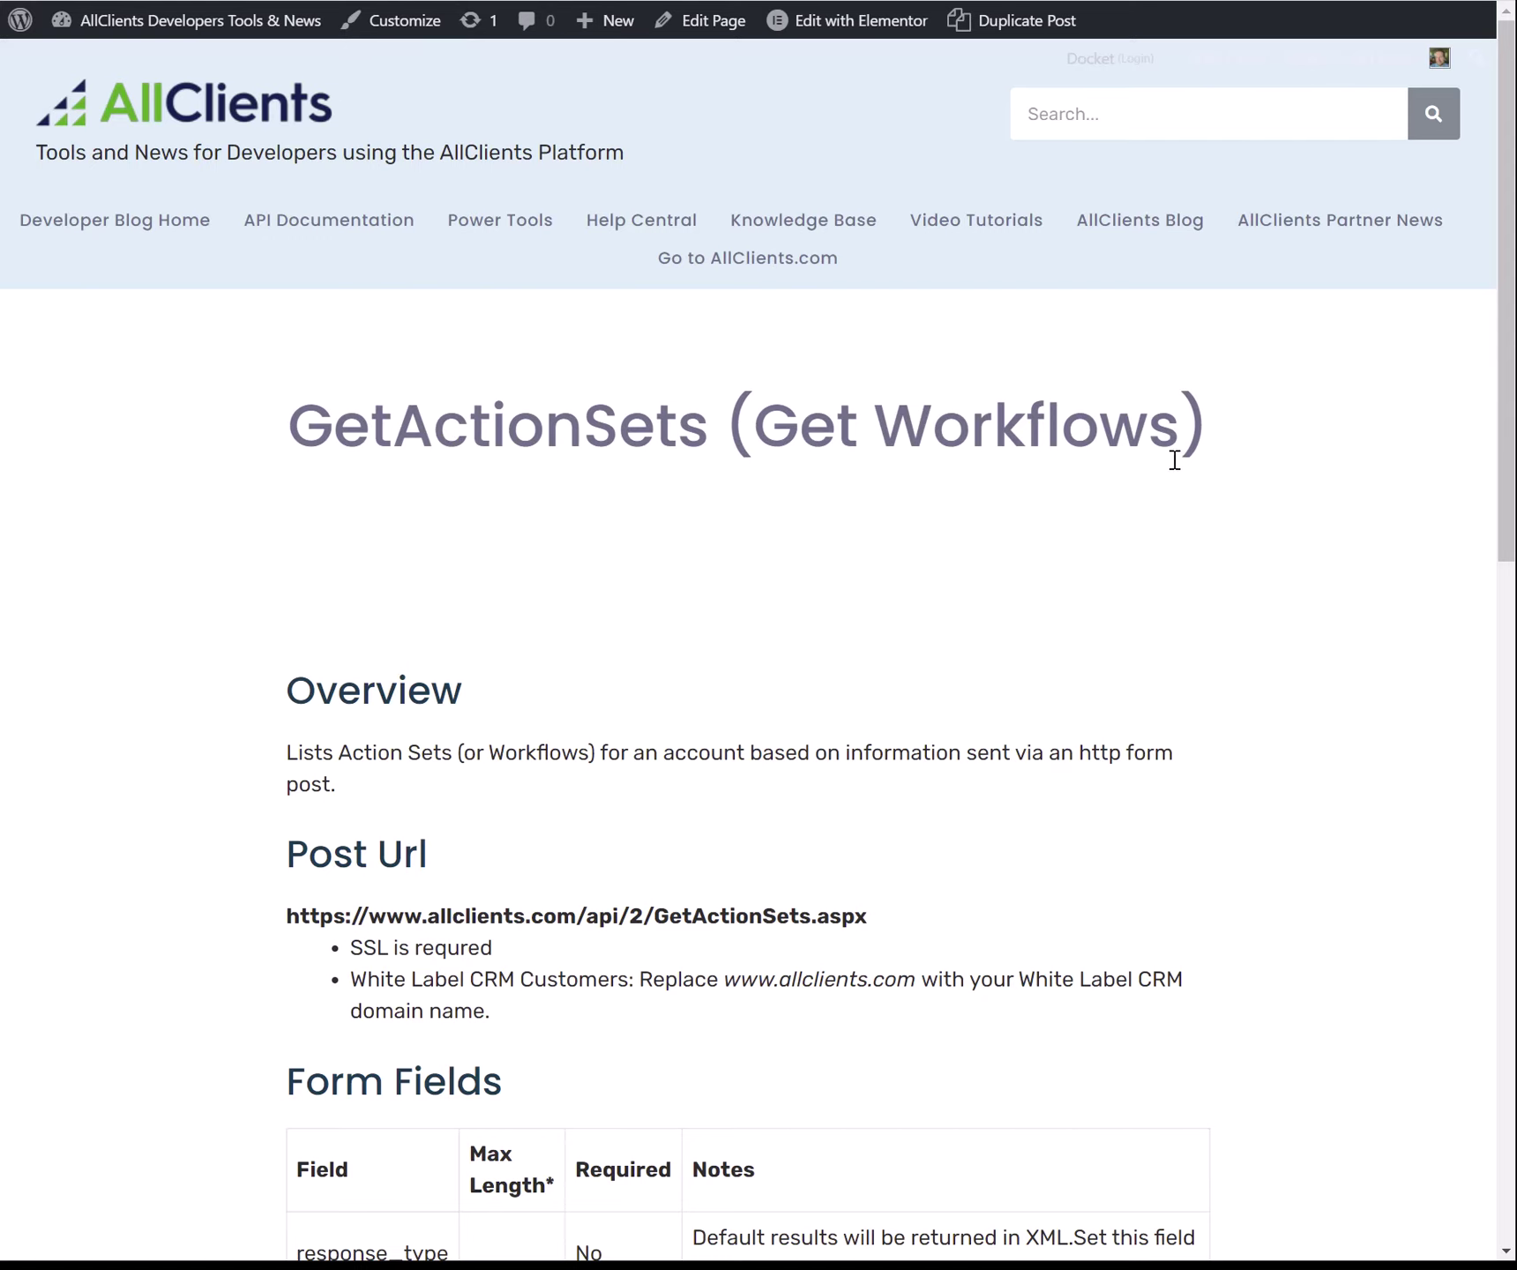
- Highlight the full post URL of the GetActionSets function
{"action": "scroll", "coordinate": [972, 508], "scroll_direction": "down", "scroll_amount": 5}
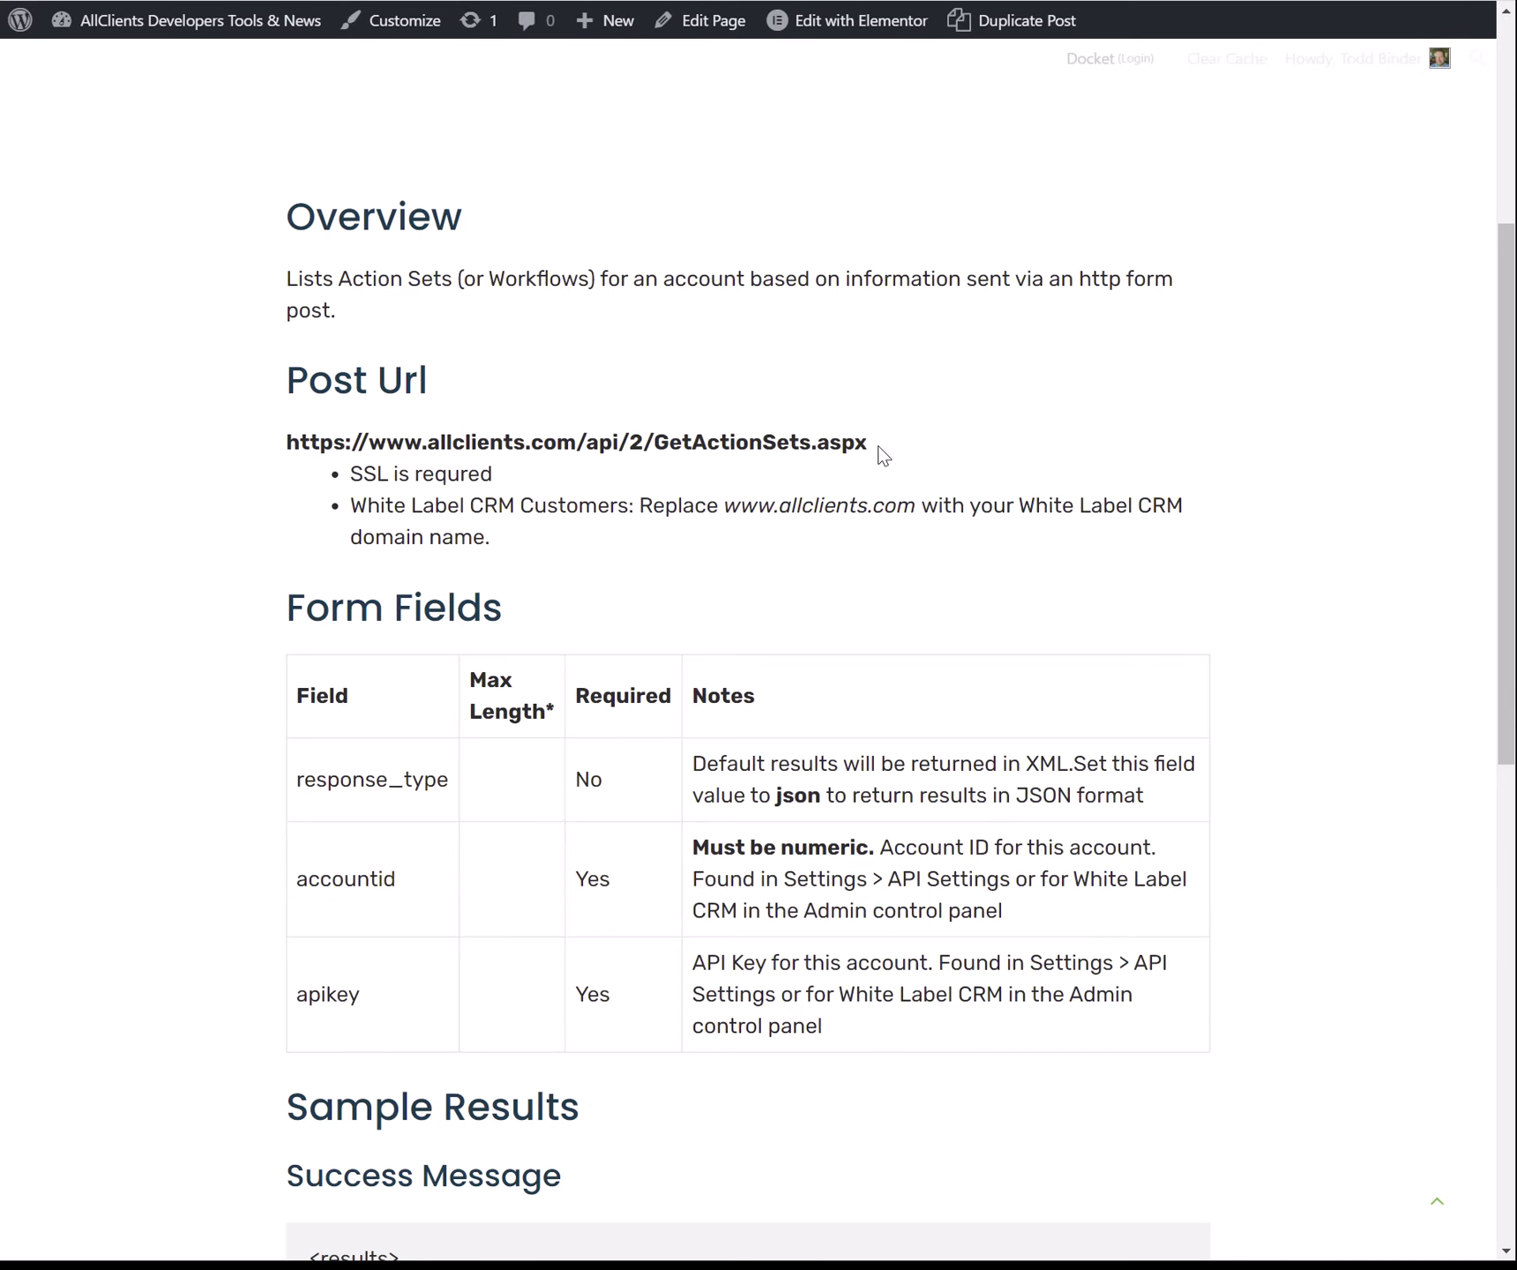
{"action": "scroll", "coordinate": [593, 348], "scroll_direction": "up", "scroll_amount": 4}
{"action": "left_click_drag", "start_coordinate": [868, 798], "coordinate": [284, 799]}
{"action": "scroll", "coordinate": [359, 684], "scroll_direction": "down", "scroll_amount": 4}
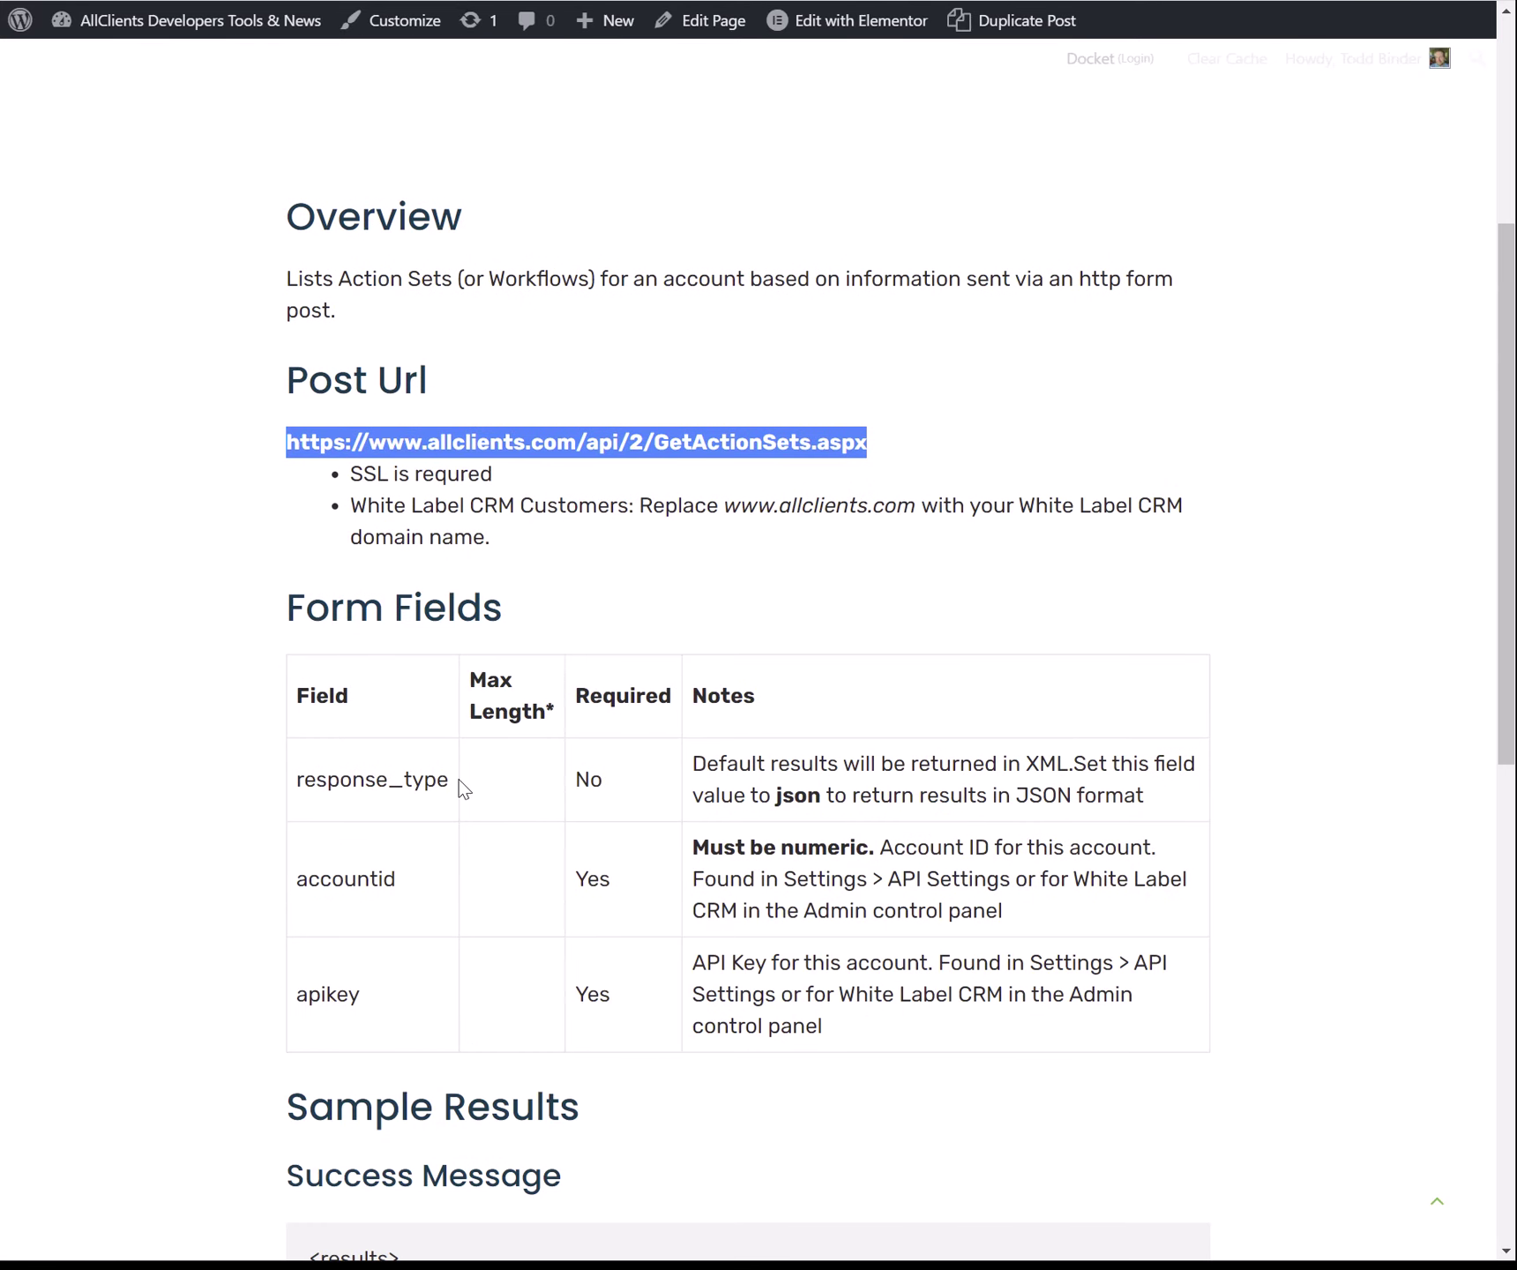
- Review the GetActionSets form fields table and highlight the apikey field name
{"action": "scroll", "coordinate": [887, 650], "scroll_direction": "down", "scroll_amount": 4}
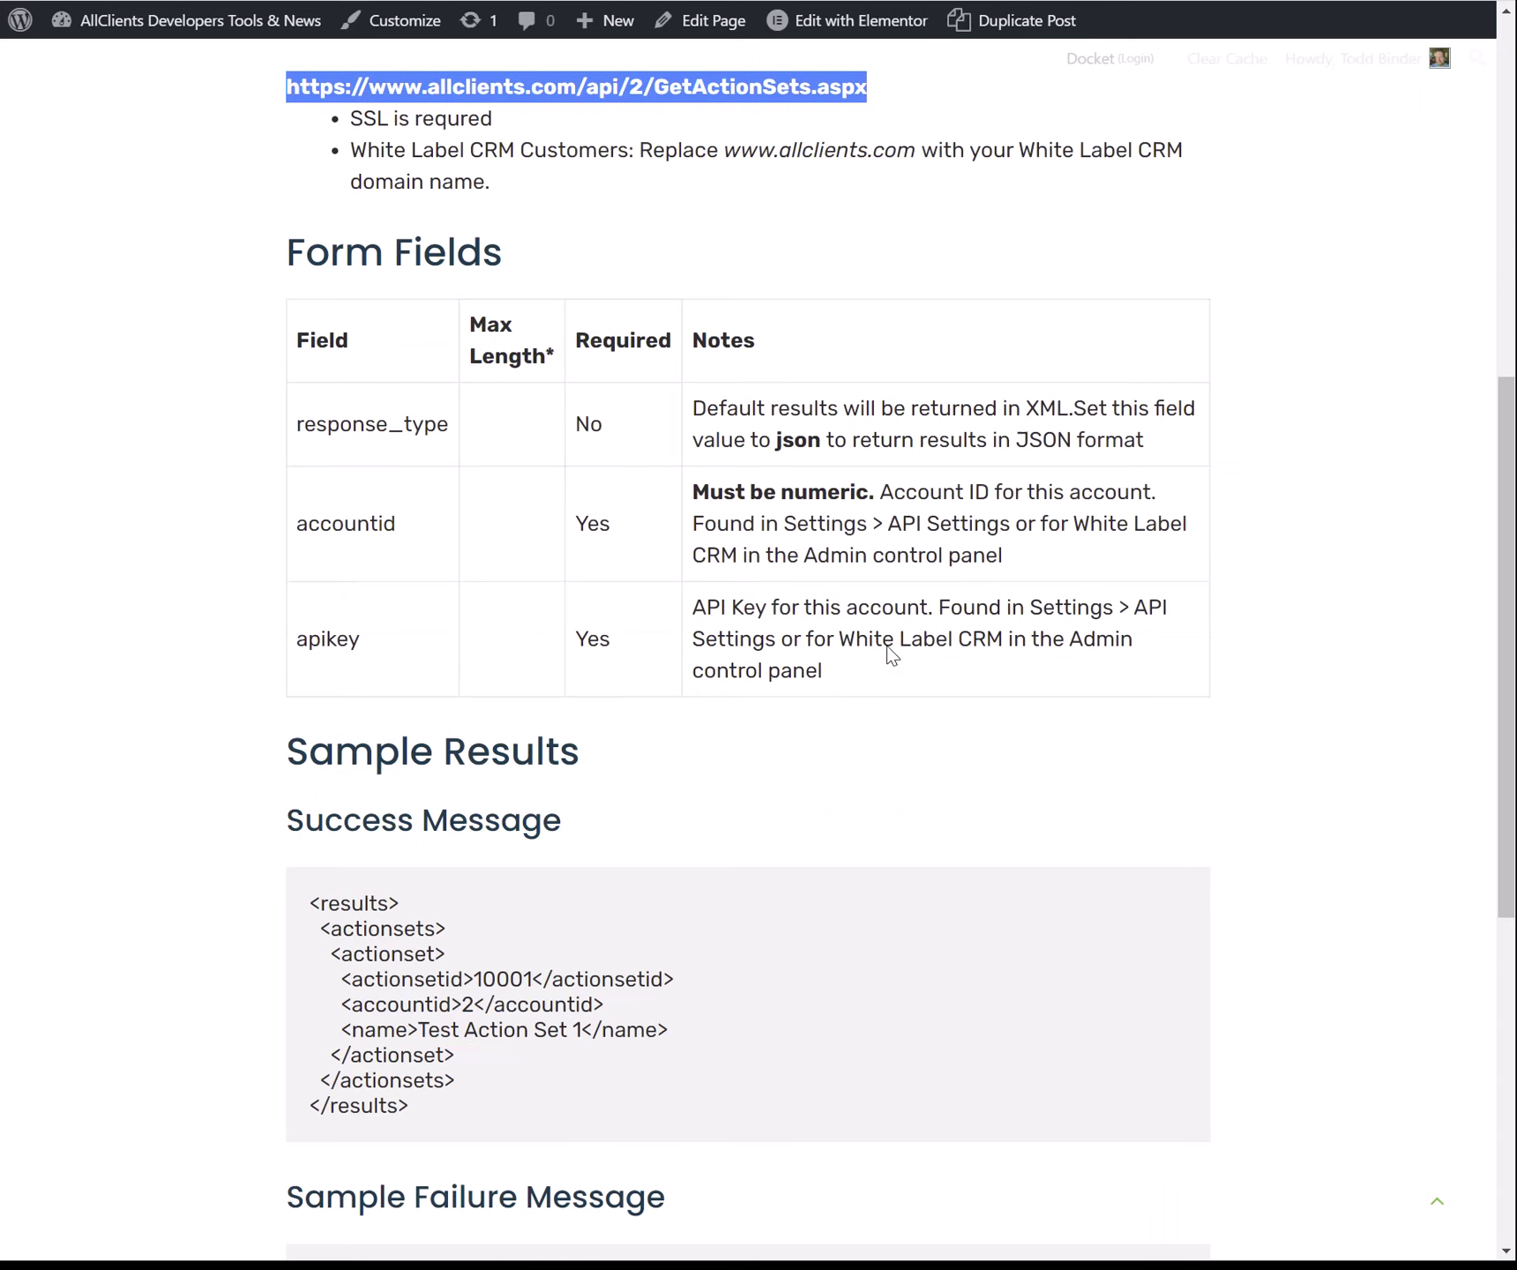
{"action": "left_click_drag", "start_coordinate": [370, 641], "coordinate": [297, 649]}
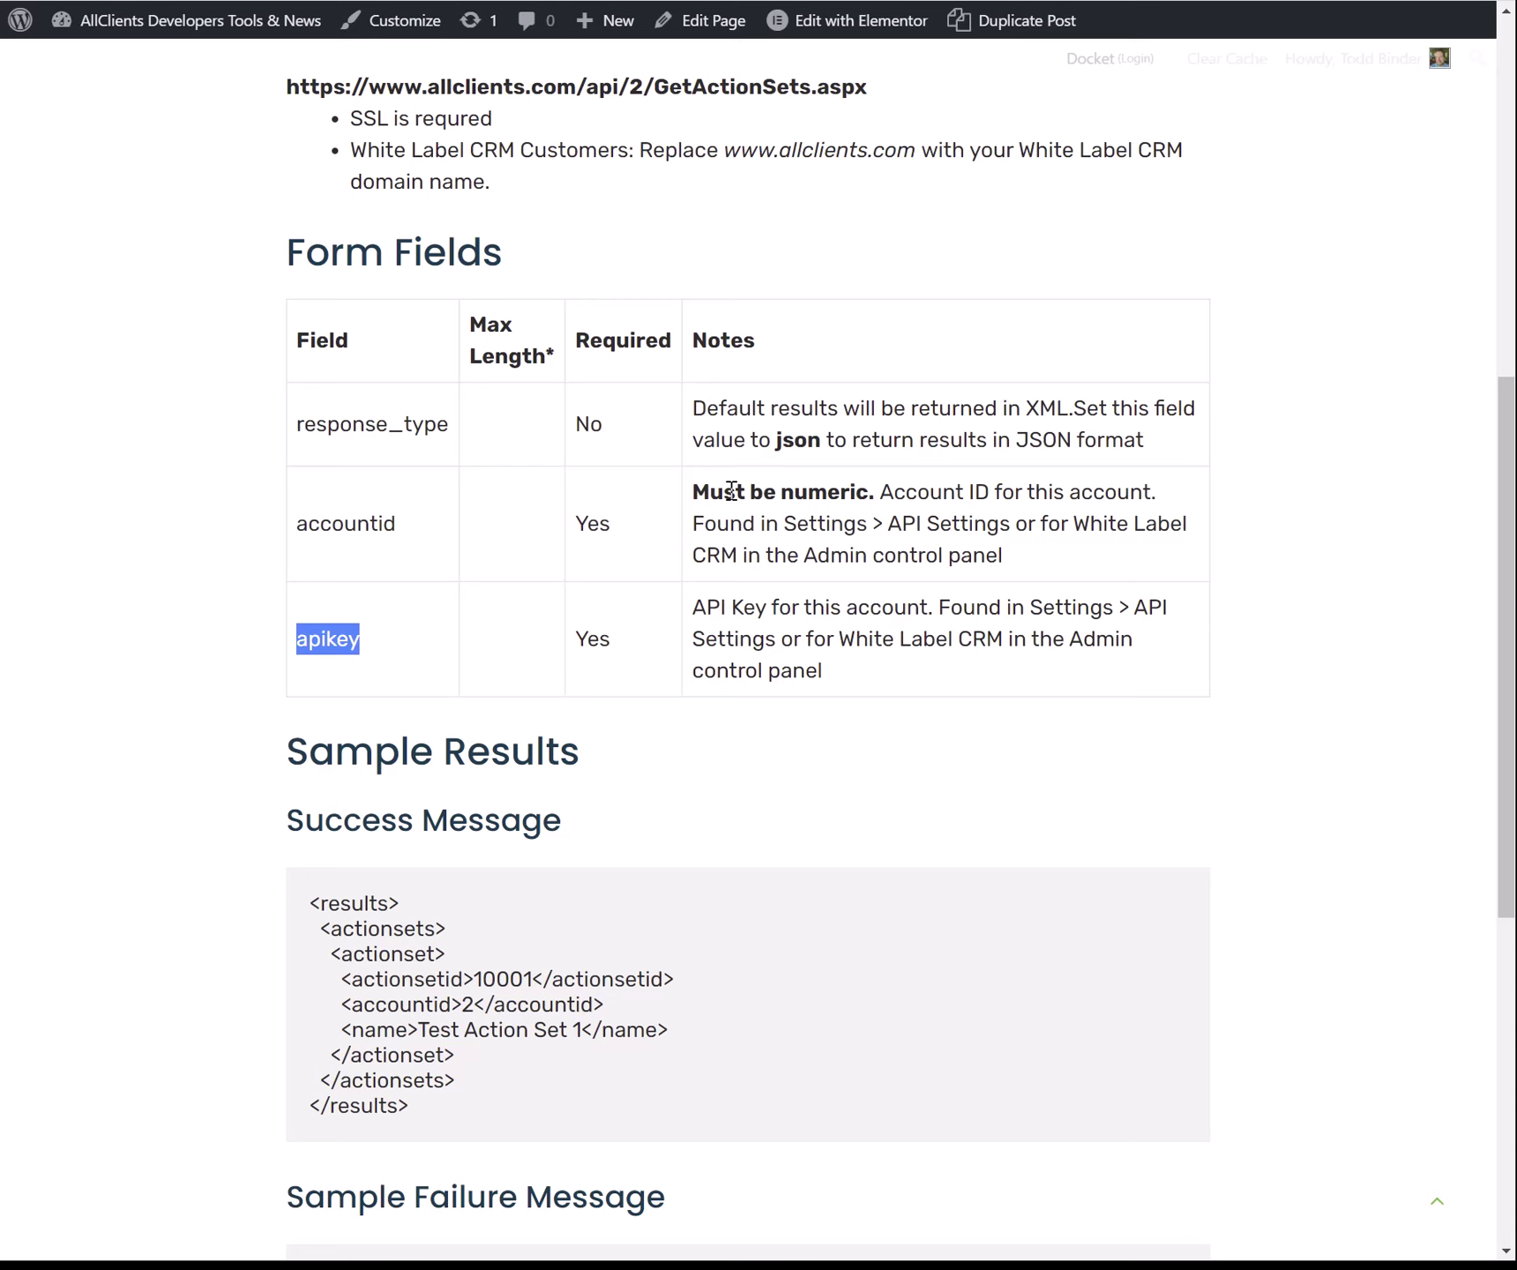
{"action": "scroll", "coordinate": [716, 478], "scroll_direction": "up", "scroll_amount": 1}
{"action": "scroll", "coordinate": [706, 460], "scroll_direction": "down", "scroll_amount": 2}
{"action": "scroll", "coordinate": [818, 350], "scroll_direction": "up", "scroll_amount": 4}
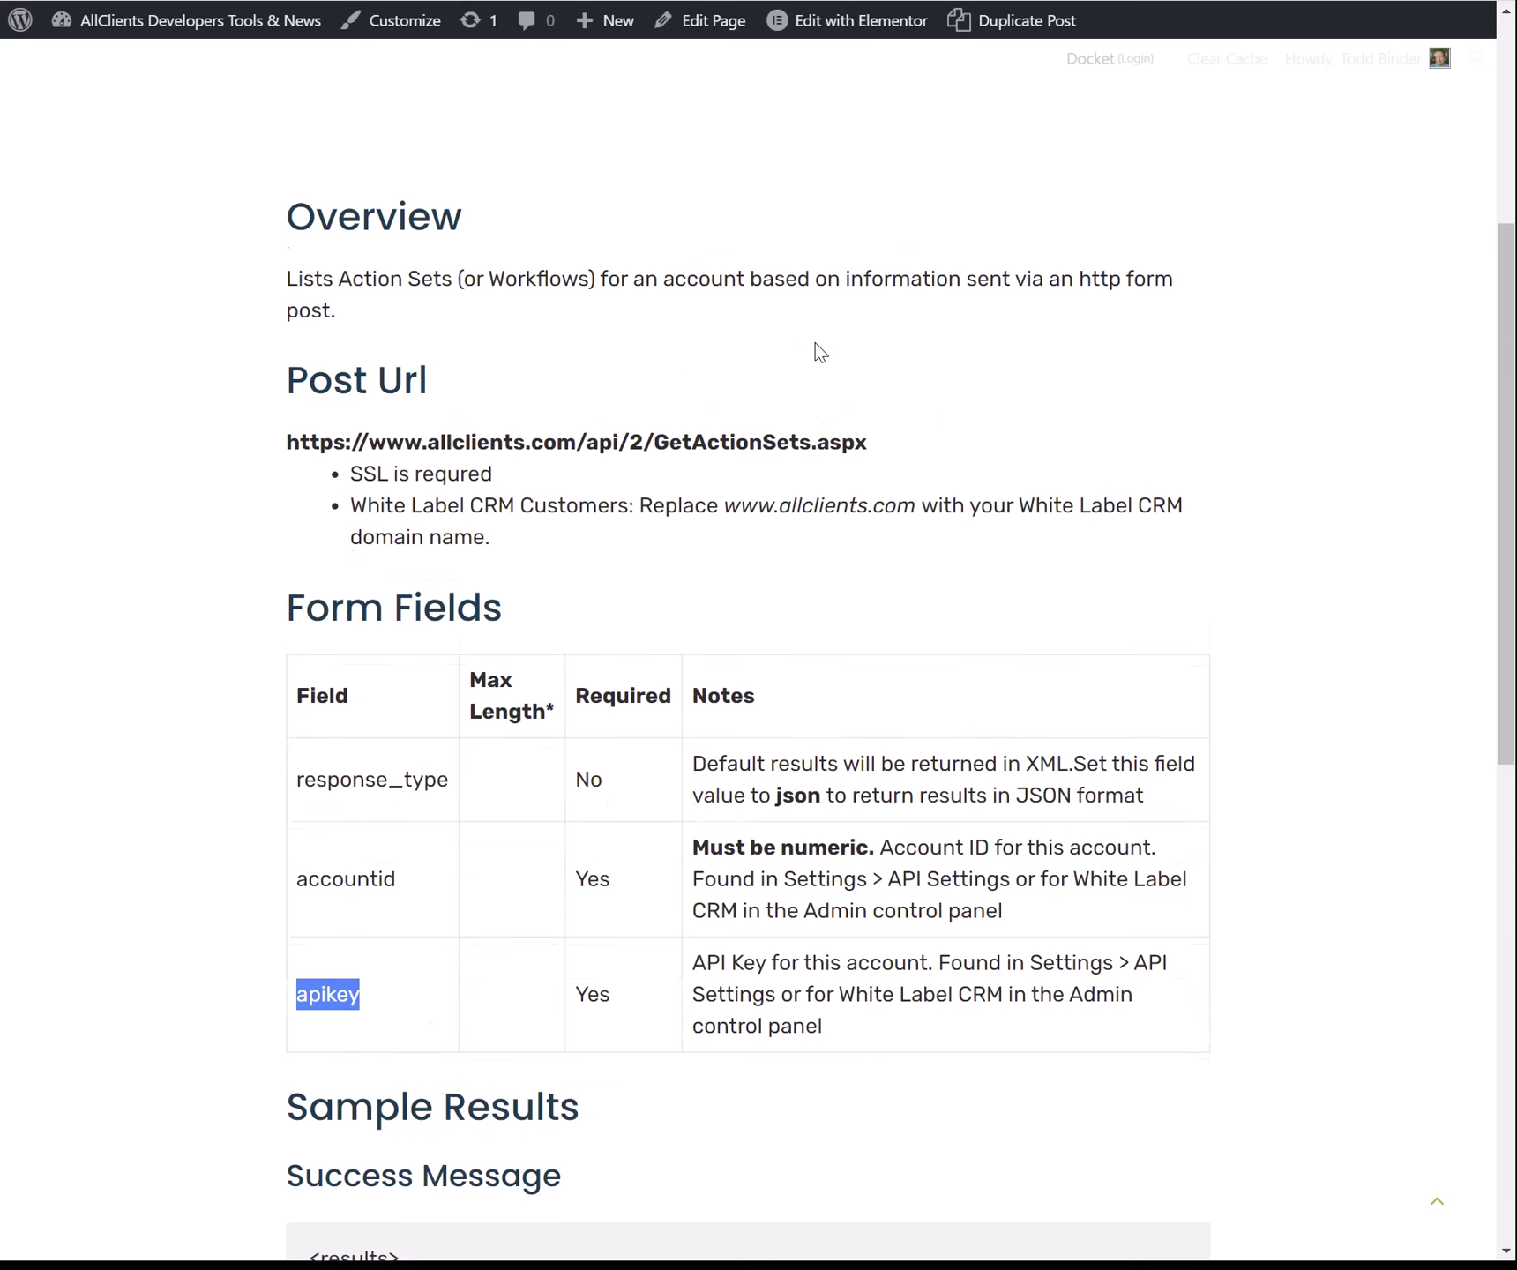
- Examine the GetActionSets sample results and the json option of response_type, and return to the Settings Functions list
{"action": "scroll", "coordinate": [816, 348], "scroll_direction": "down", "scroll_amount": 5}
{"action": "scroll", "coordinate": [637, 535], "scroll_direction": "down", "scroll_amount": 4}
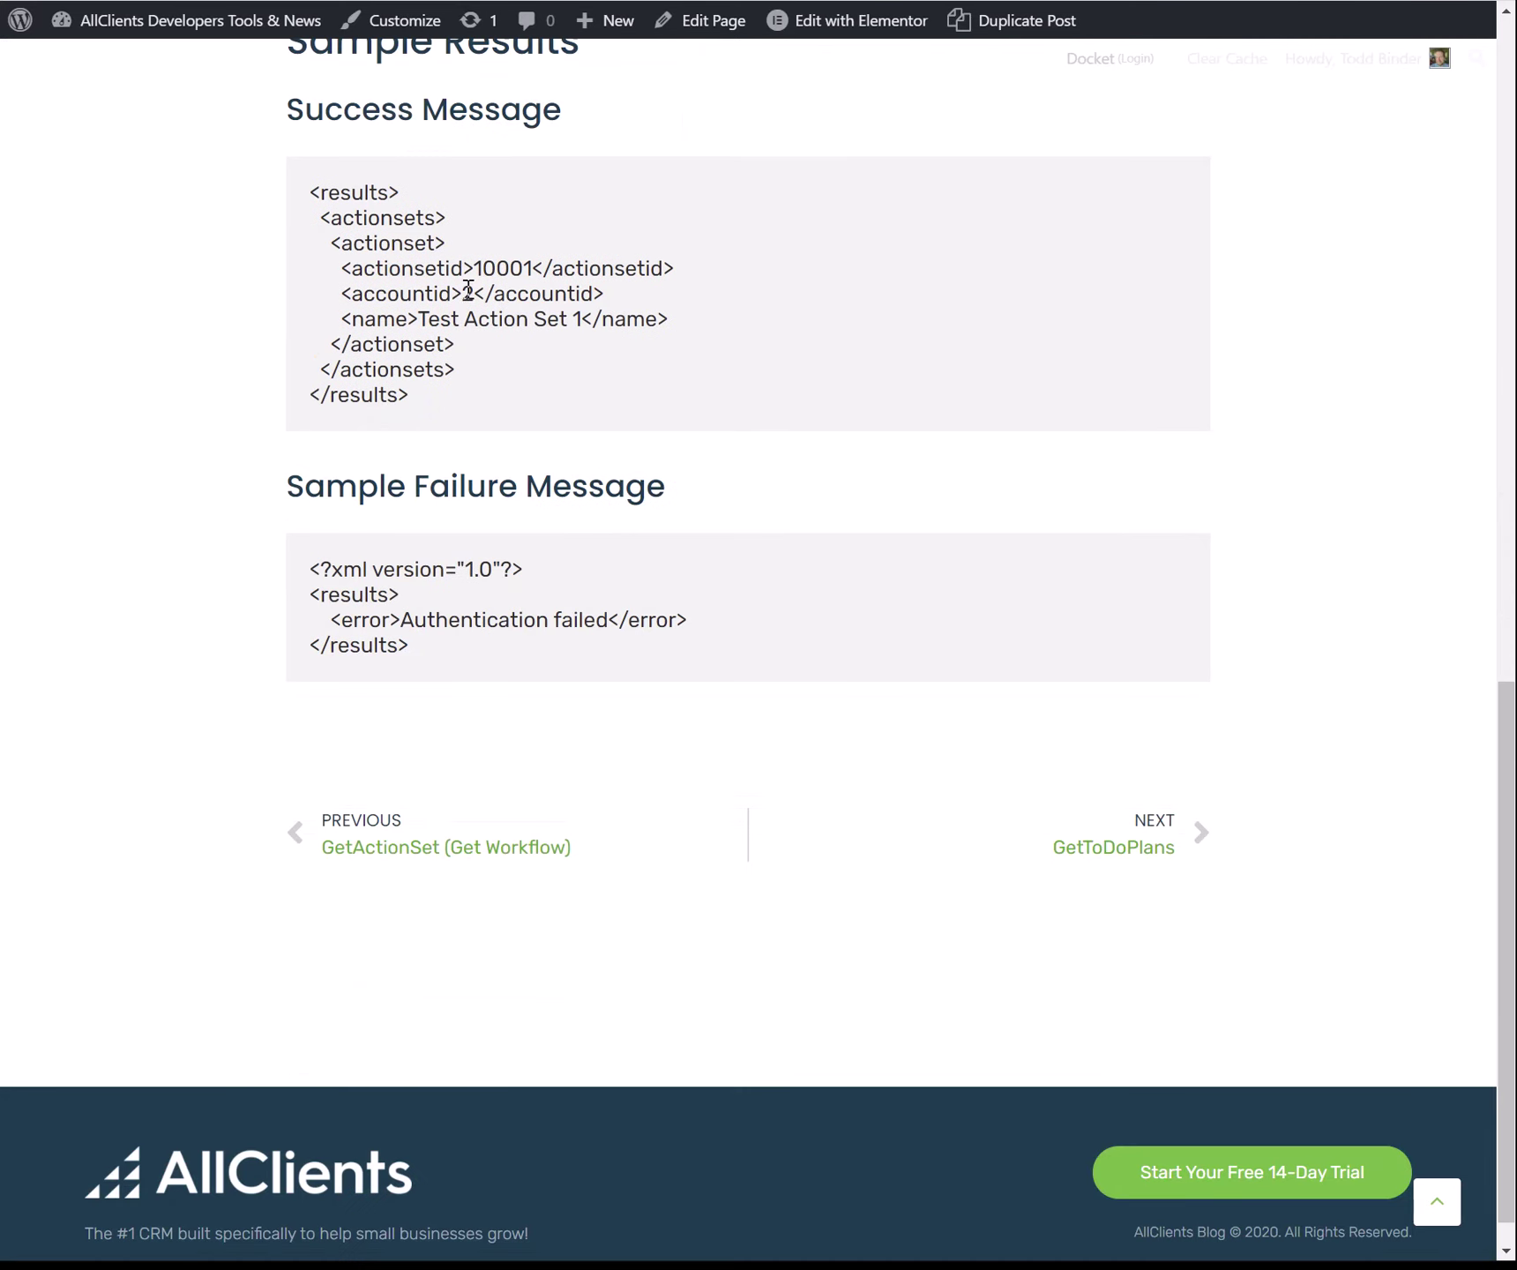
{"action": "scroll", "coordinate": [463, 302], "scroll_direction": "up", "scroll_amount": 4}
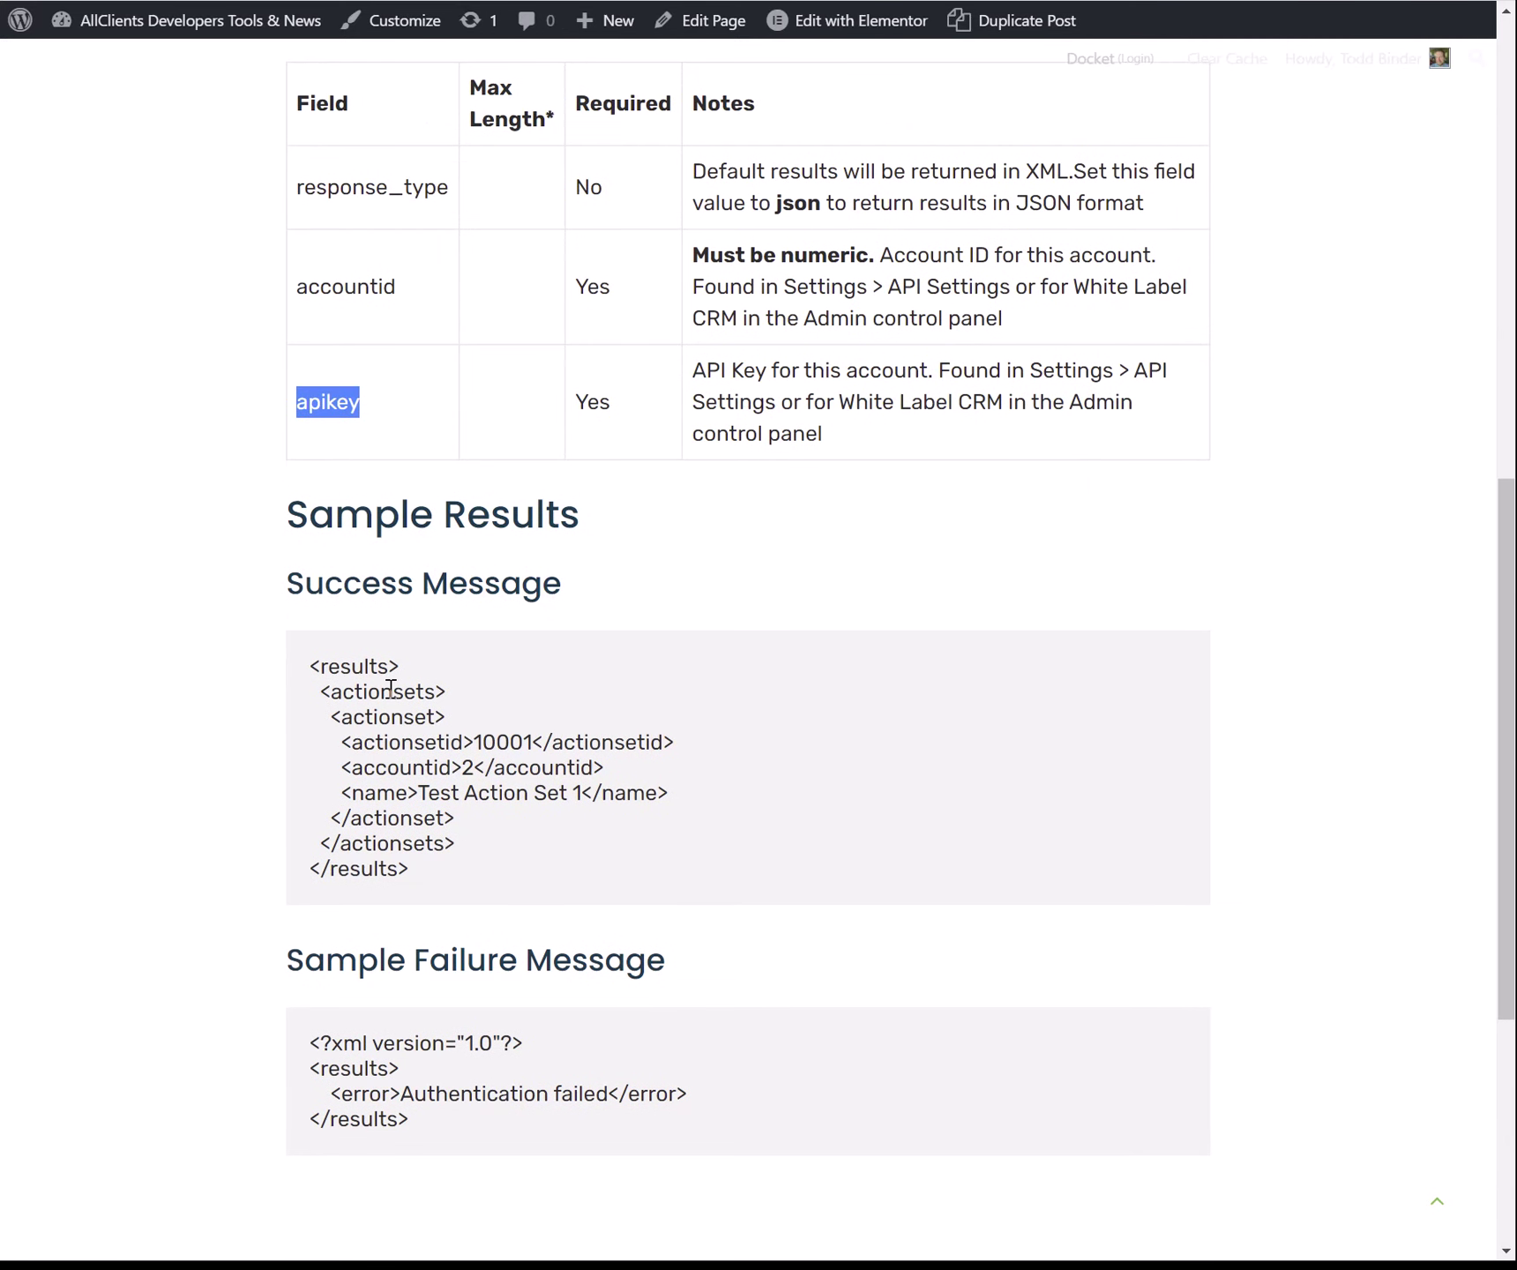
{"action": "scroll", "coordinate": [364, 391], "scroll_direction": "up", "scroll_amount": 1}
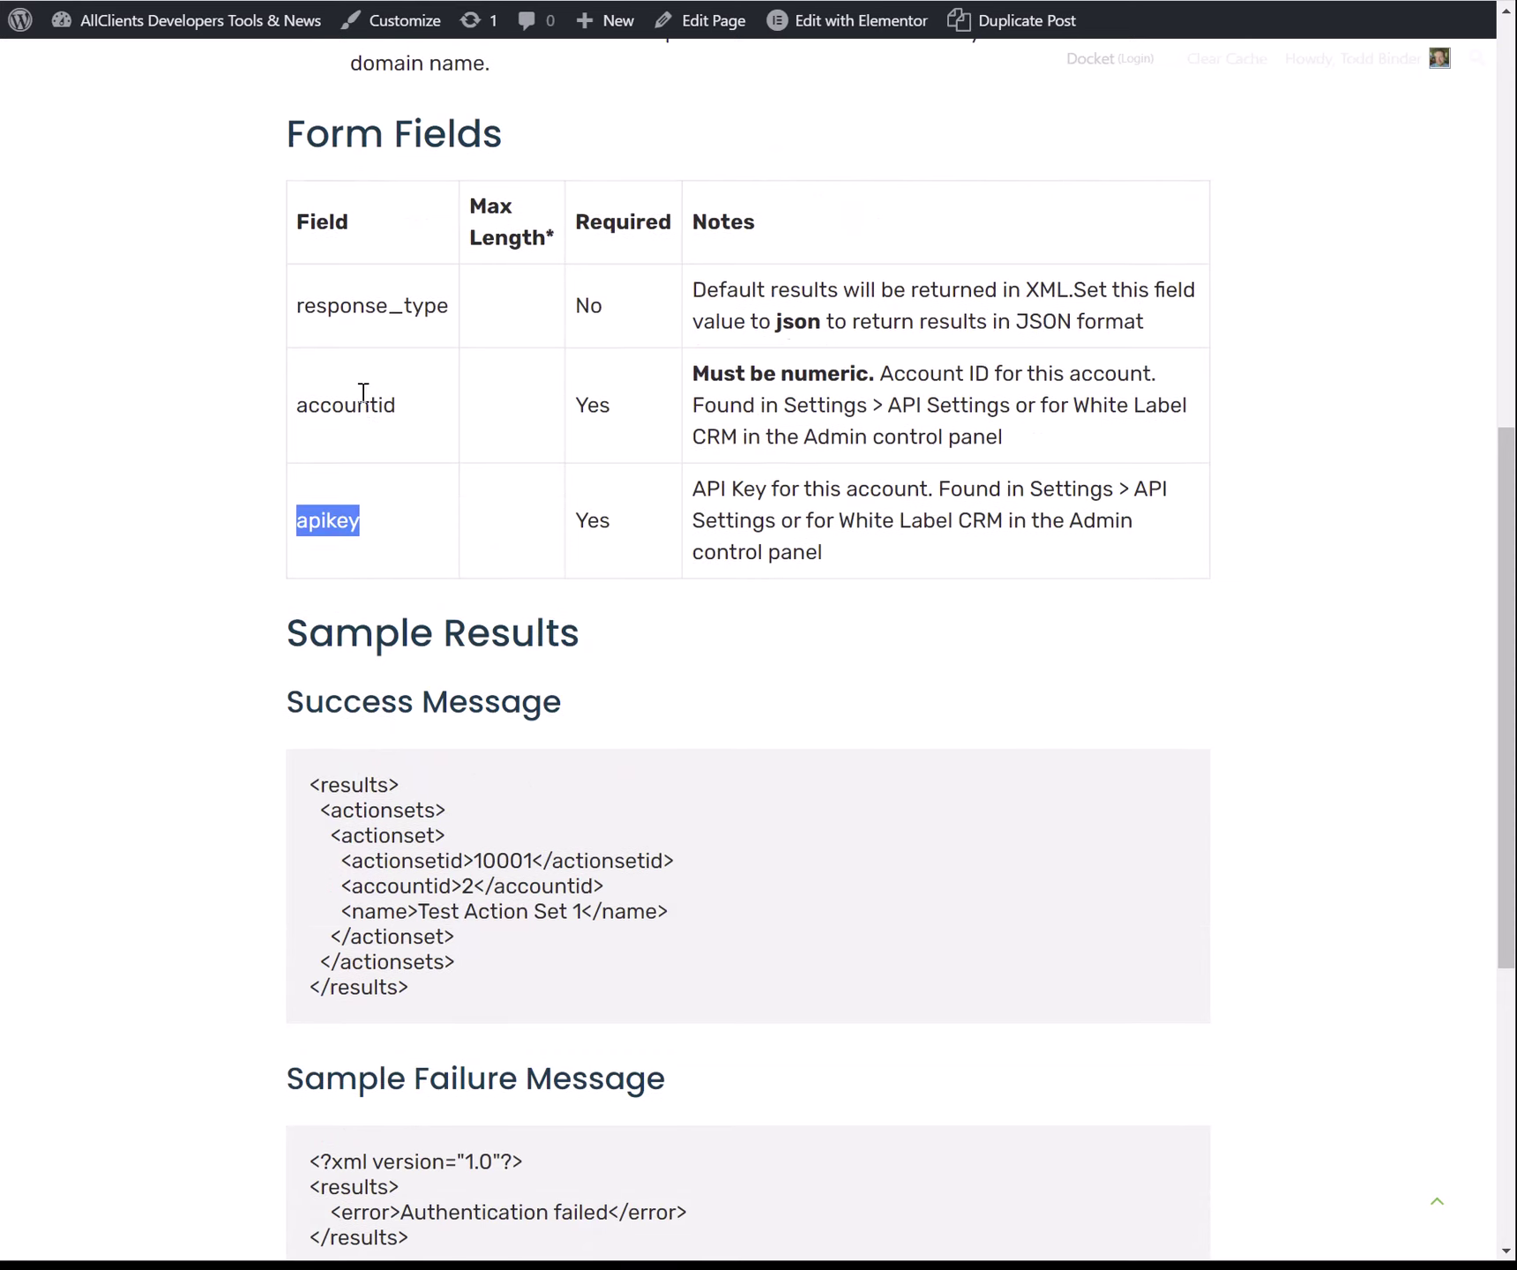
{"action": "double_click", "coordinate": [798, 323]}
{"action": "scroll", "coordinate": [741, 582], "scroll_direction": "up", "scroll_amount": 5}
{"action": "scroll", "coordinate": [742, 582], "scroll_direction": "up", "scroll_amount": 1}
{"action": "key", "text": "alt+Left"}
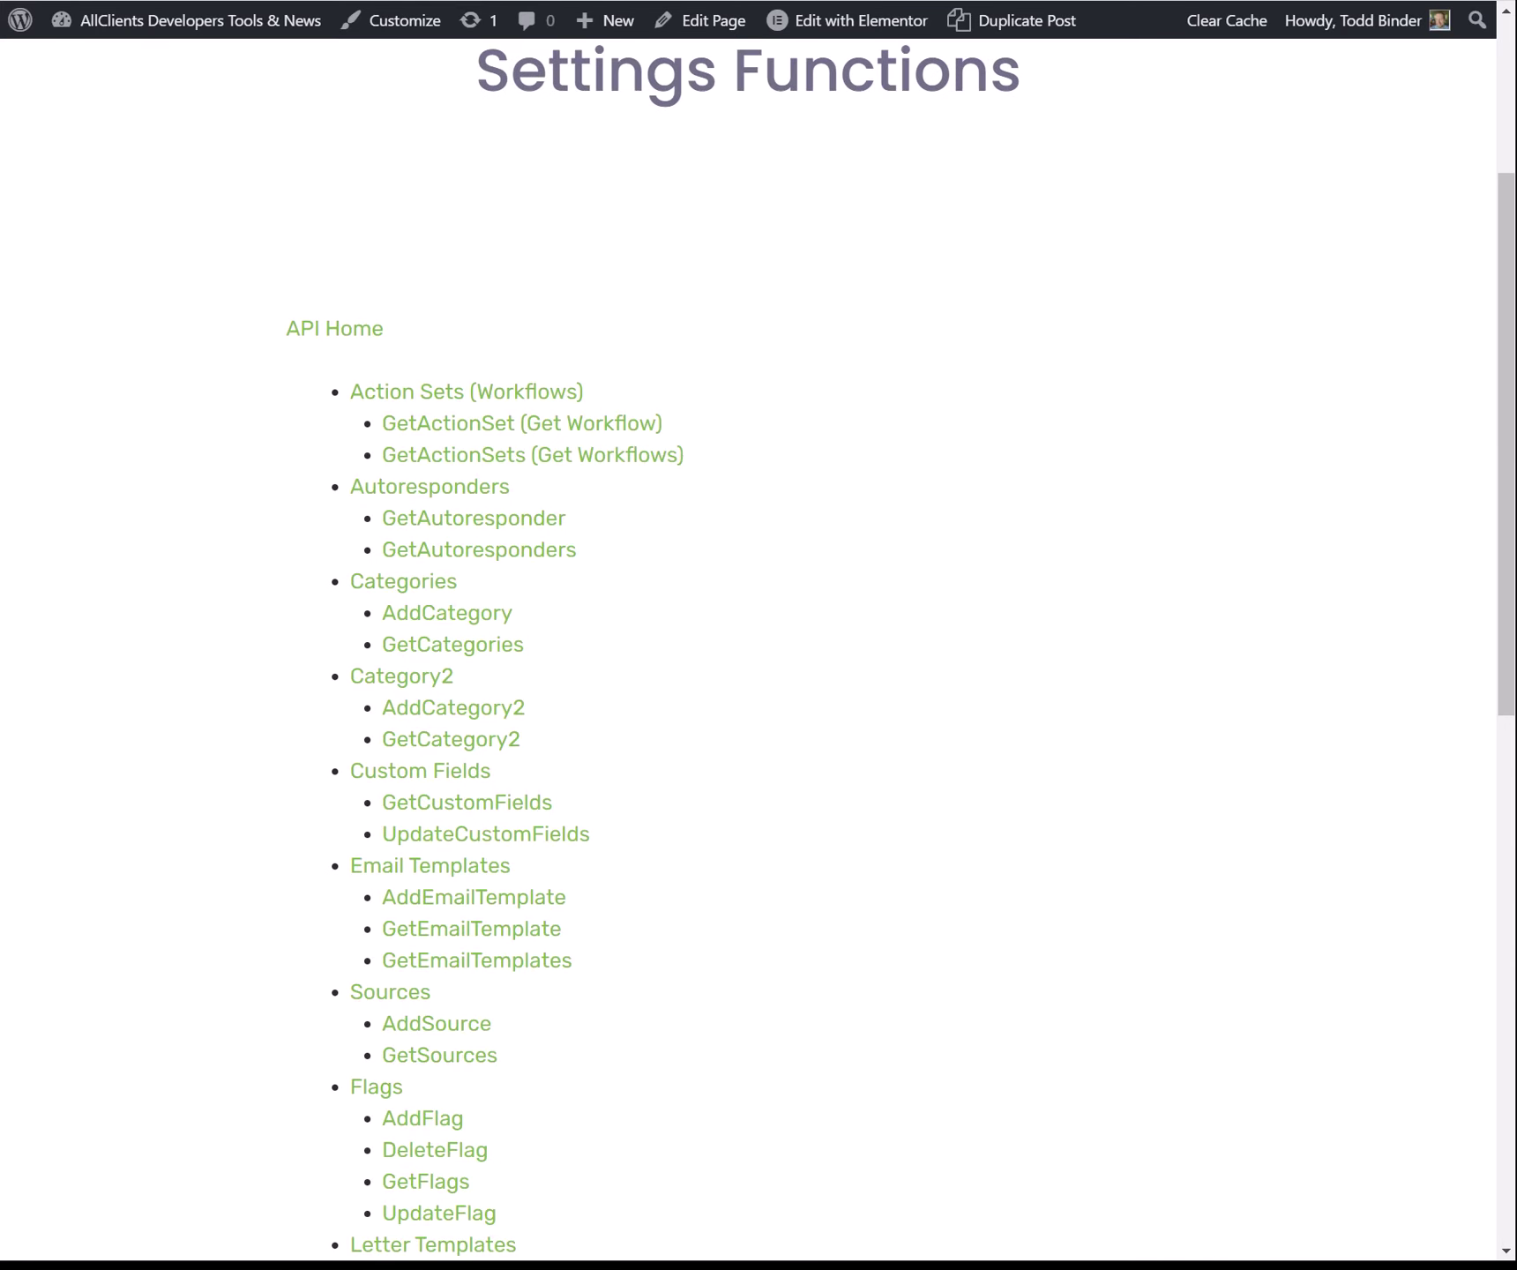
- Open the GetActionSet (Get Workflow) page, highlight the verbose step description in its sample success message, and review the form fields
{"action": "left_click", "coordinate": [488, 423]}
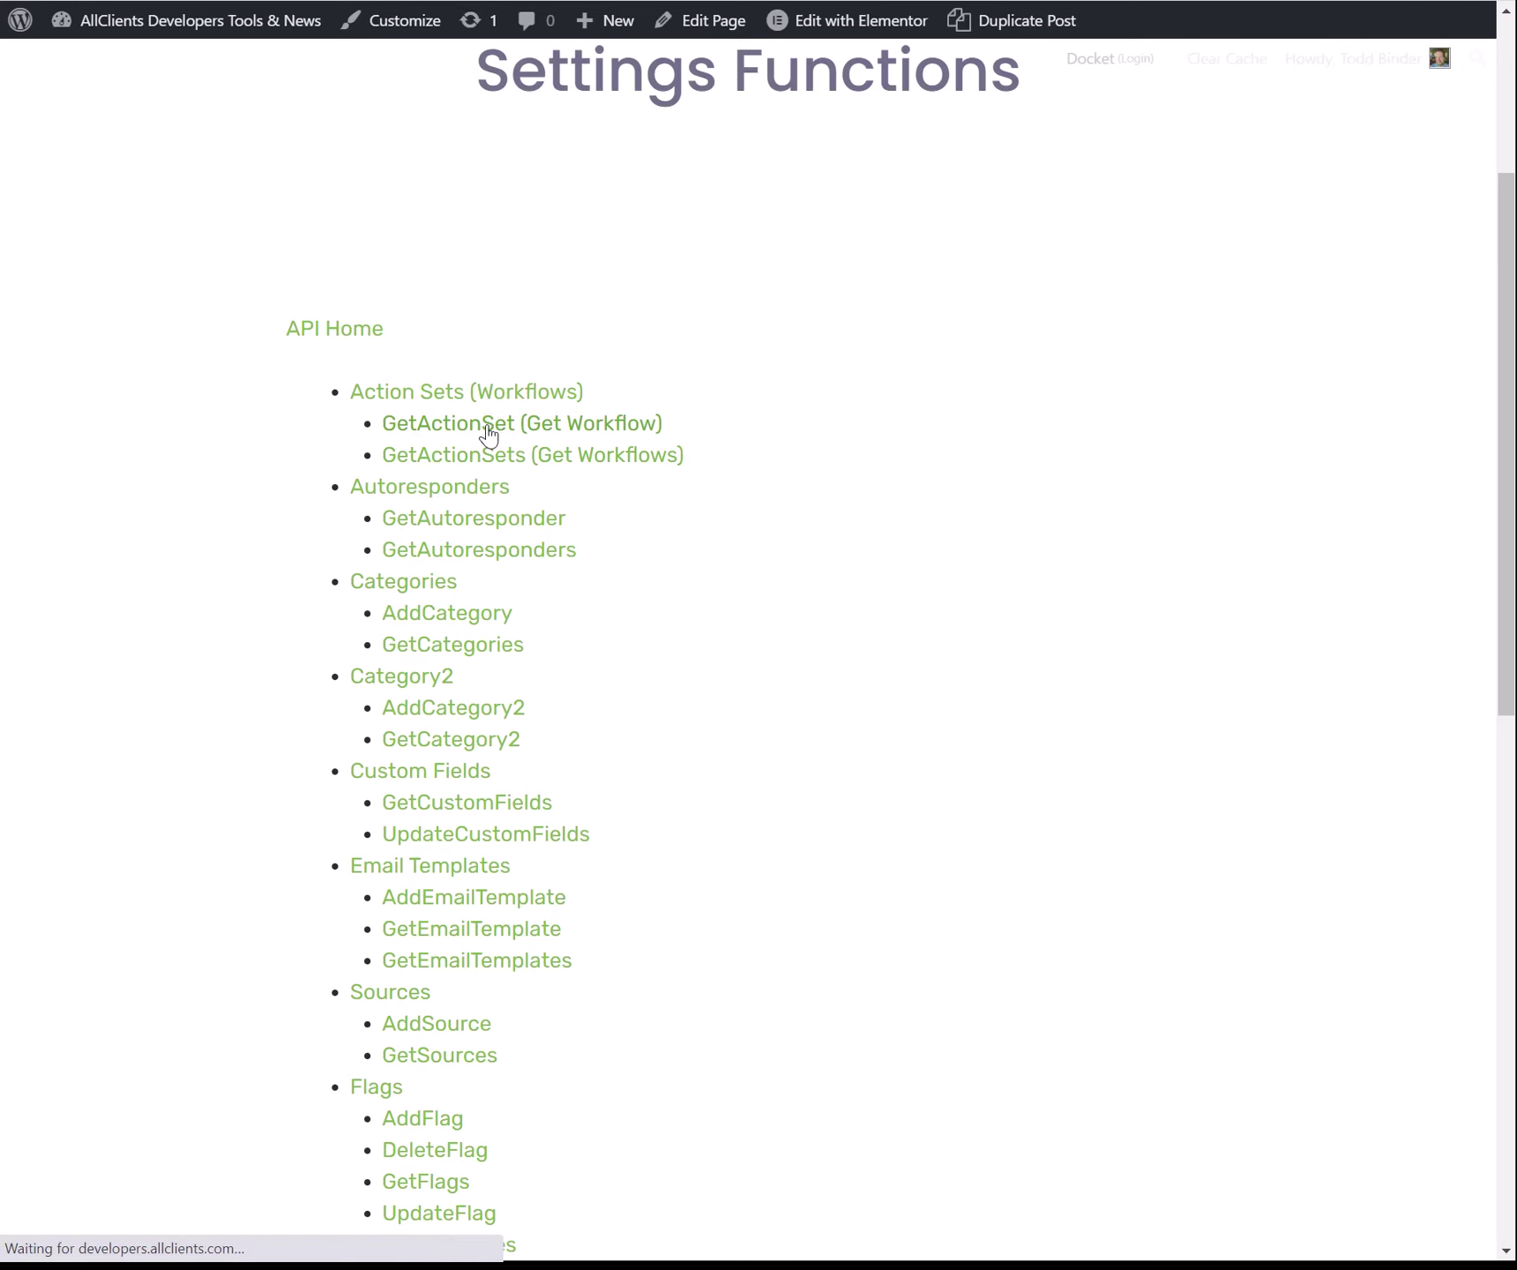
{"action": "scroll", "coordinate": [741, 503], "scroll_direction": "down", "scroll_amount": 7}
{"action": "scroll", "coordinate": [741, 498], "scroll_direction": "down", "scroll_amount": 6}
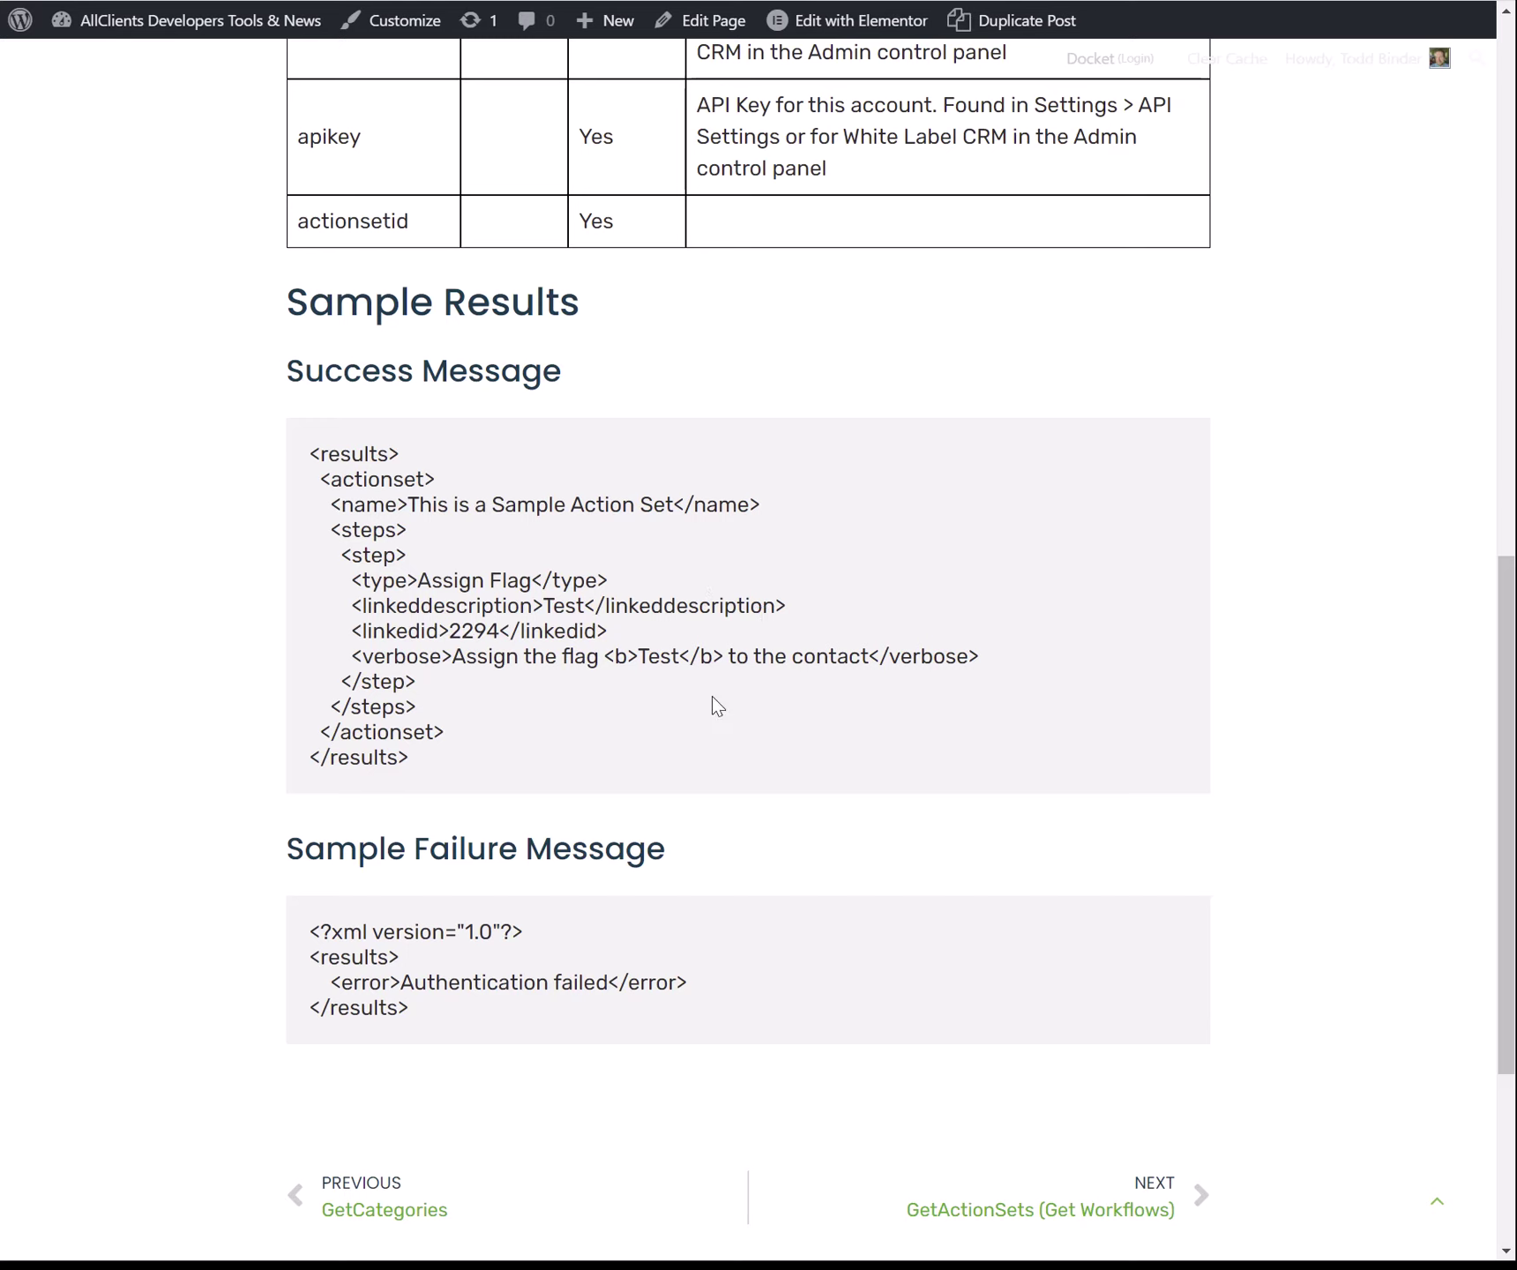
{"action": "left_click_drag", "start_coordinate": [454, 657], "coordinate": [880, 660]}
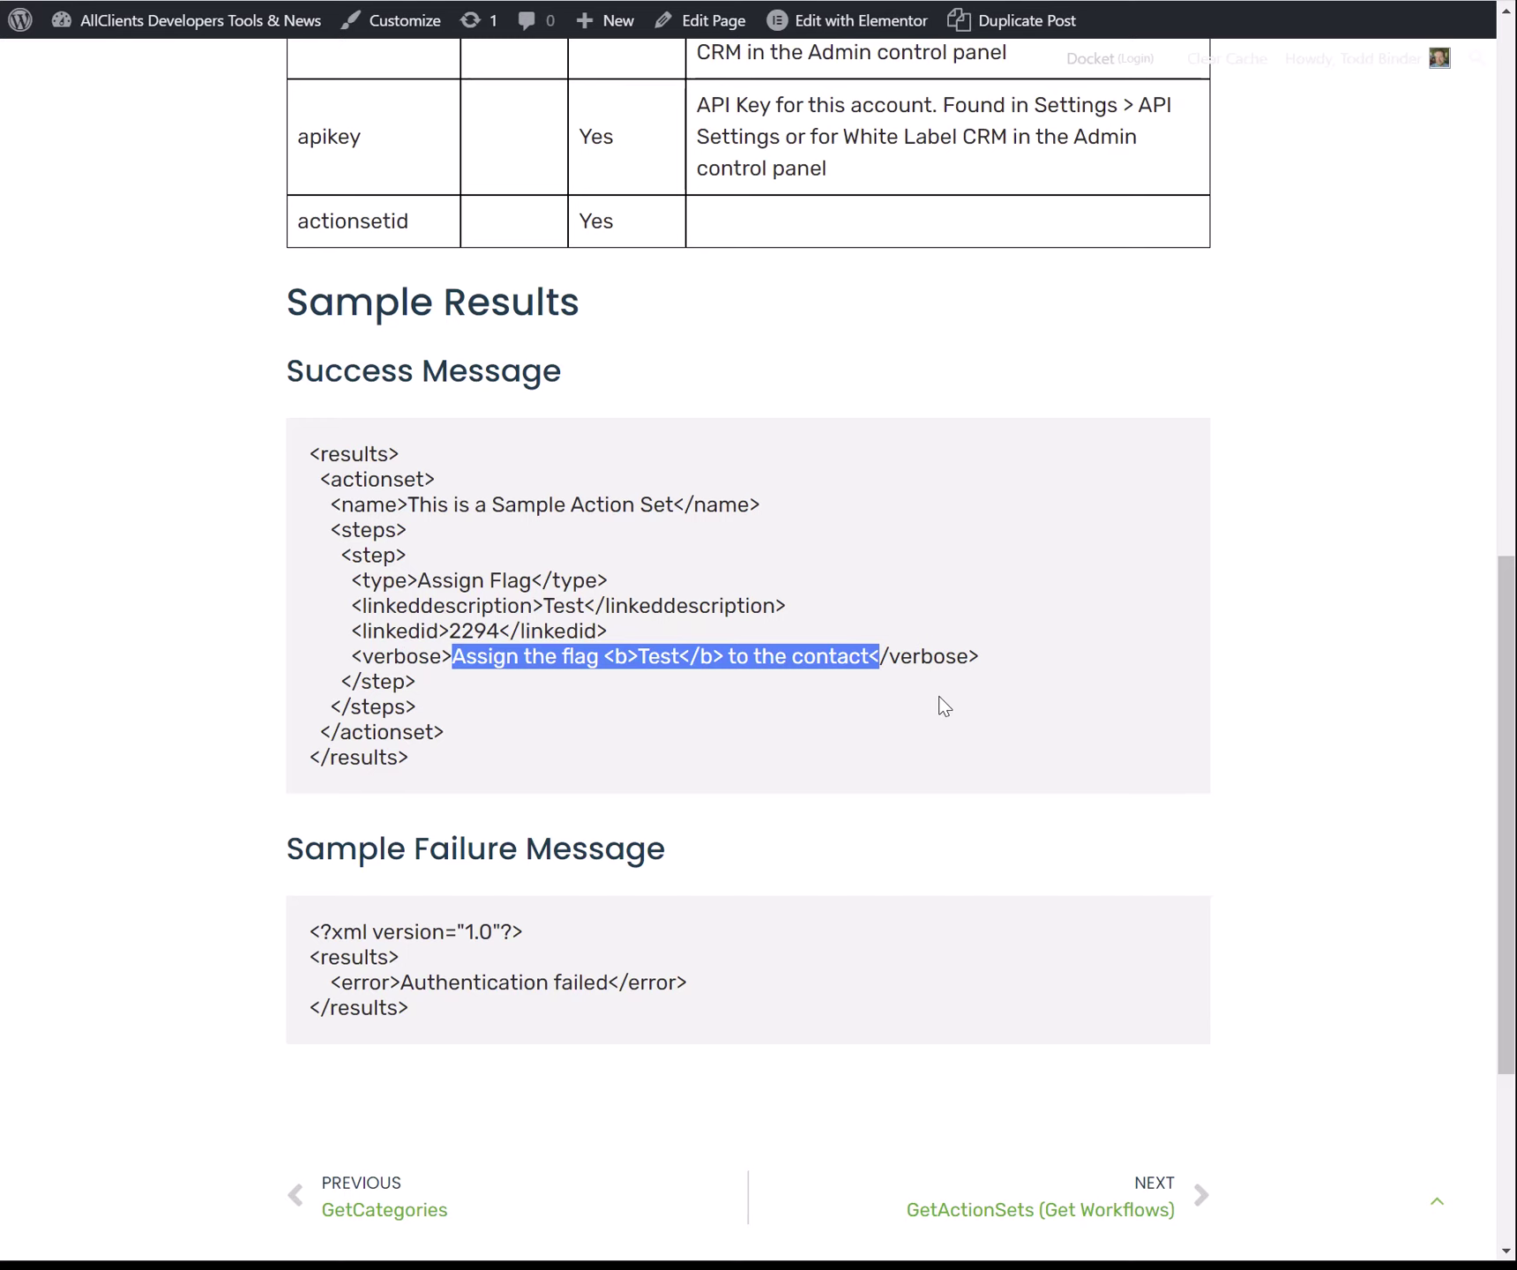
{"action": "scroll", "coordinate": [804, 592], "scroll_direction": "up", "scroll_amount": 5}
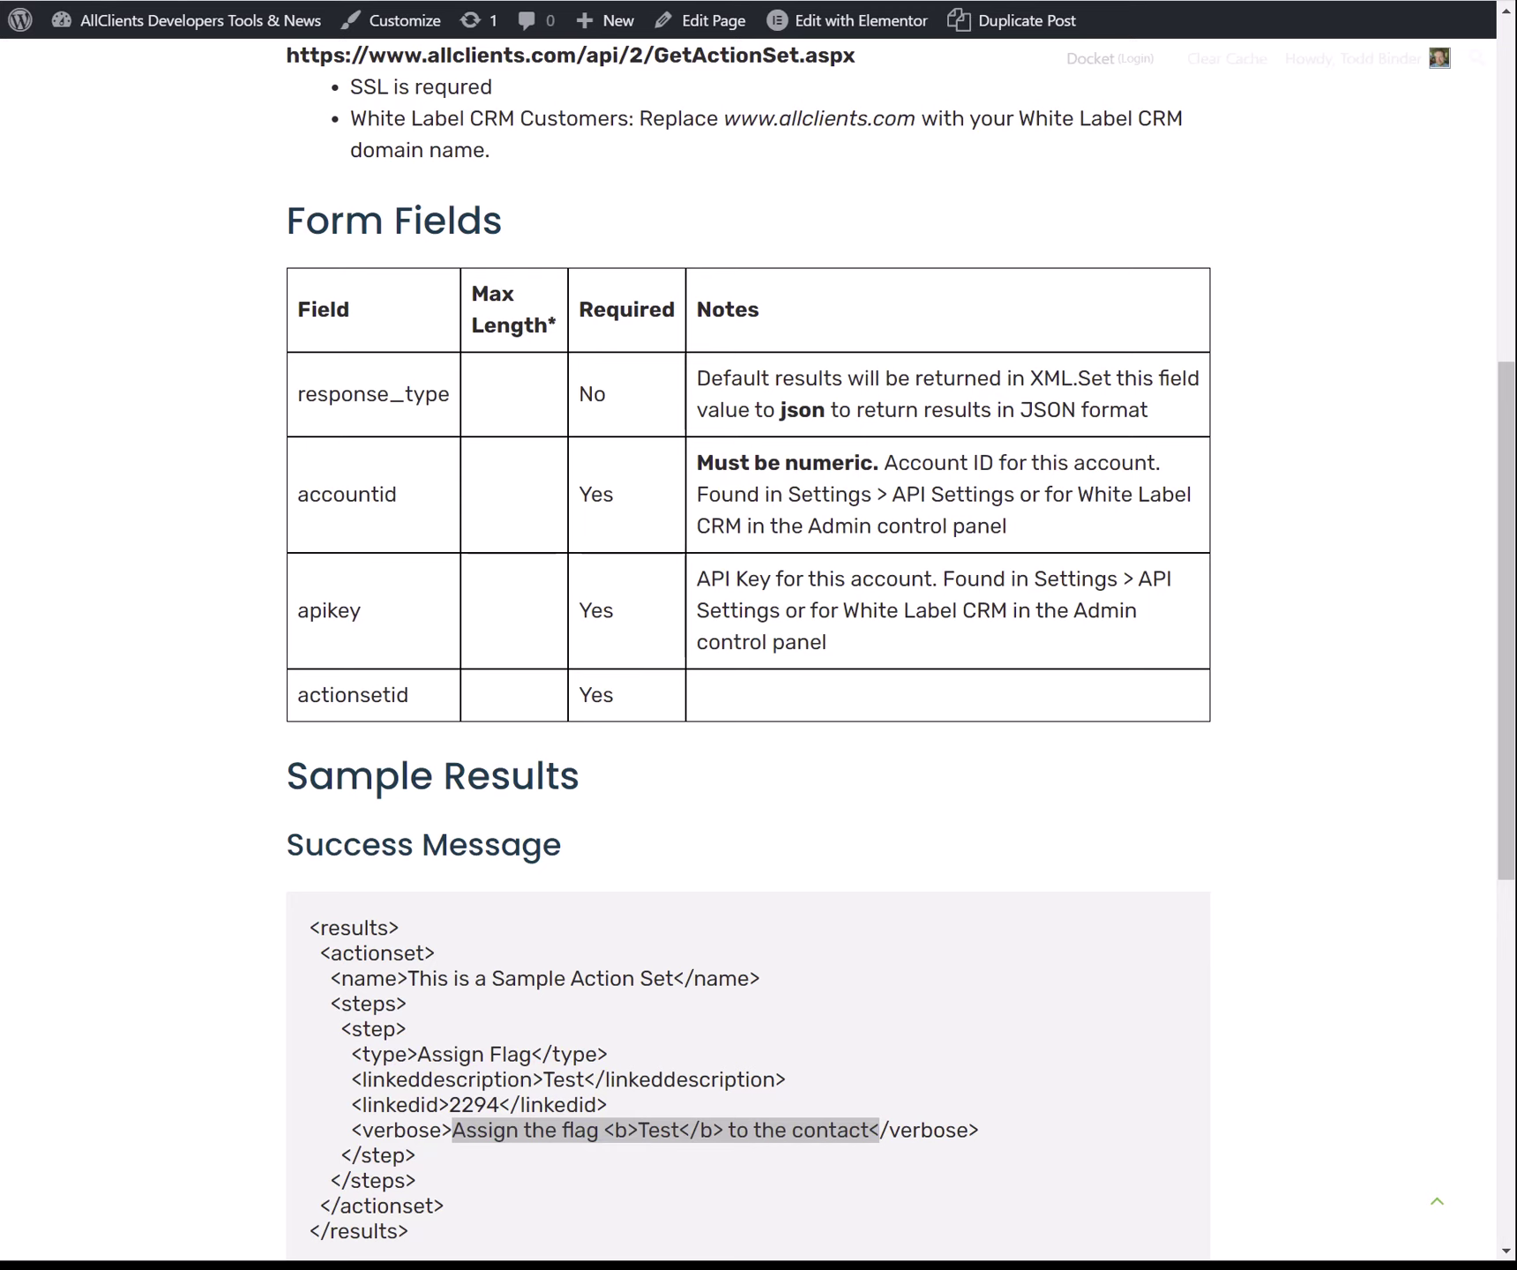
- Load qa.allclients.com/Login.aspx in the browser and open the account's API Settings page
{"action": "type", "text": "qa.allclients.com/H"}
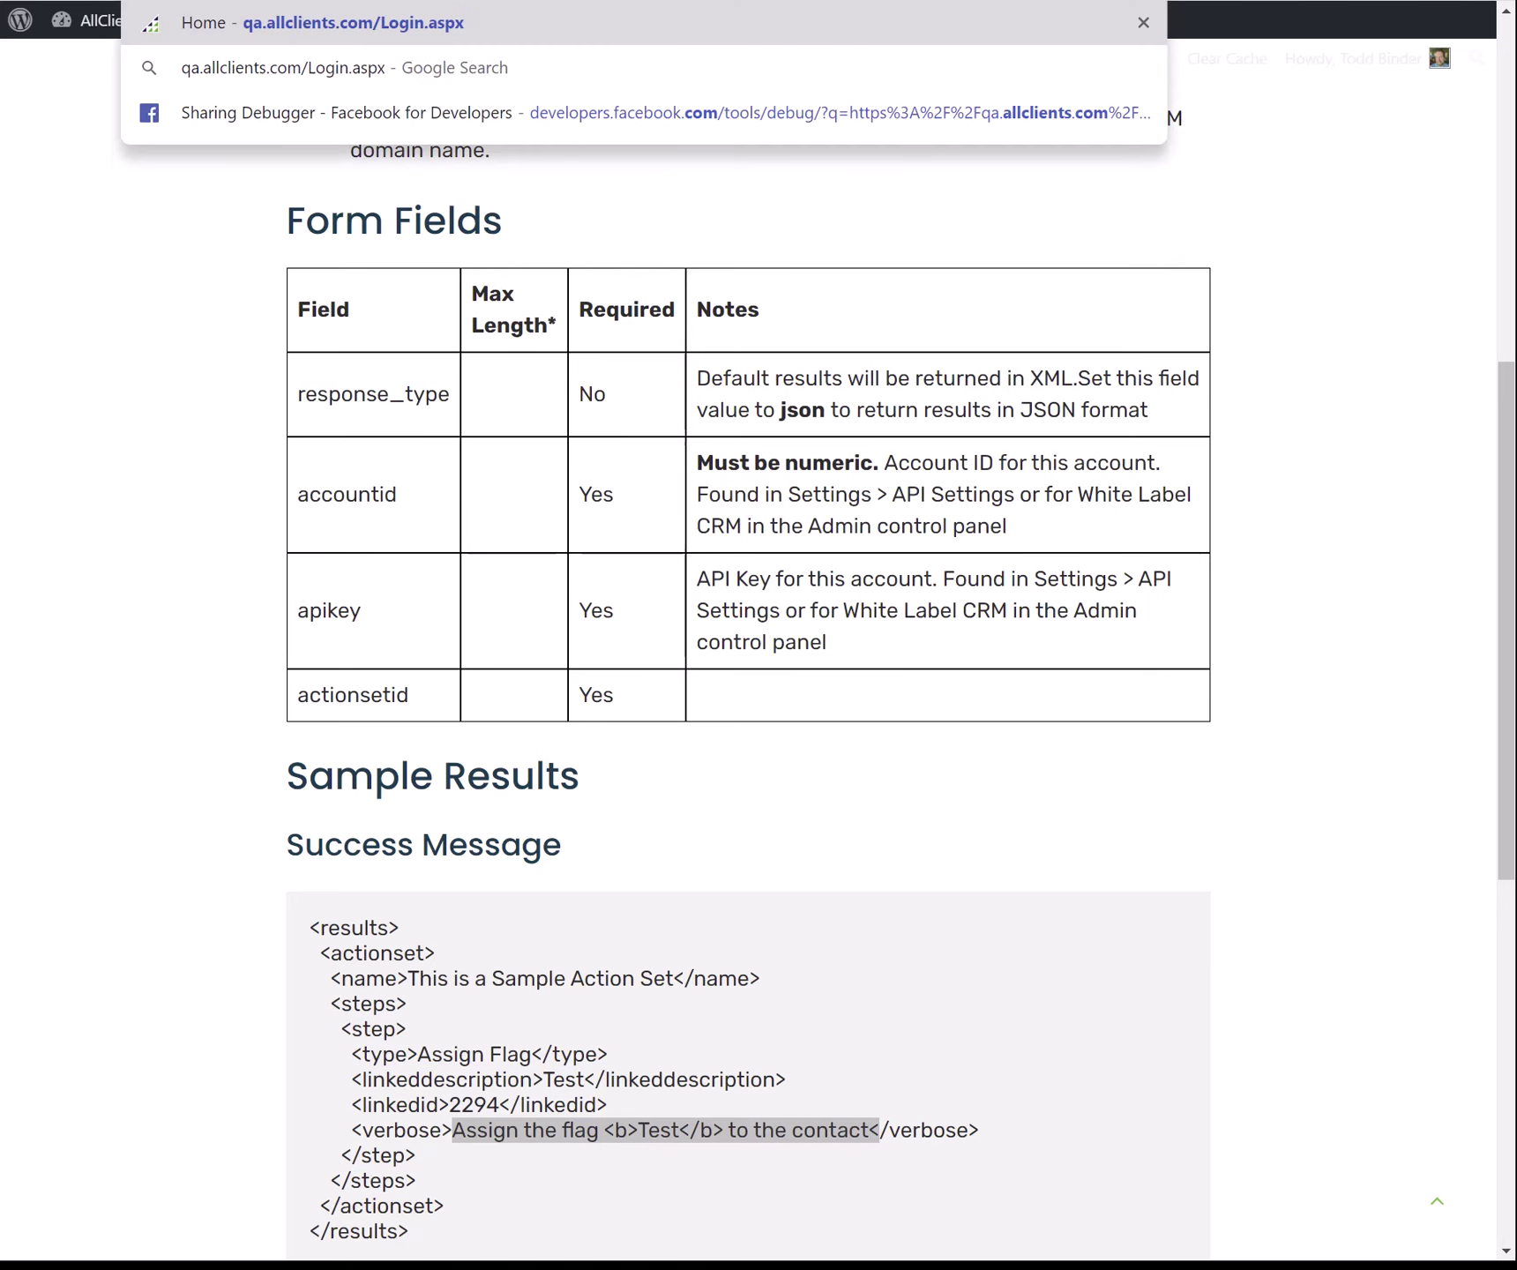
{"action": "key", "text": "Return"}
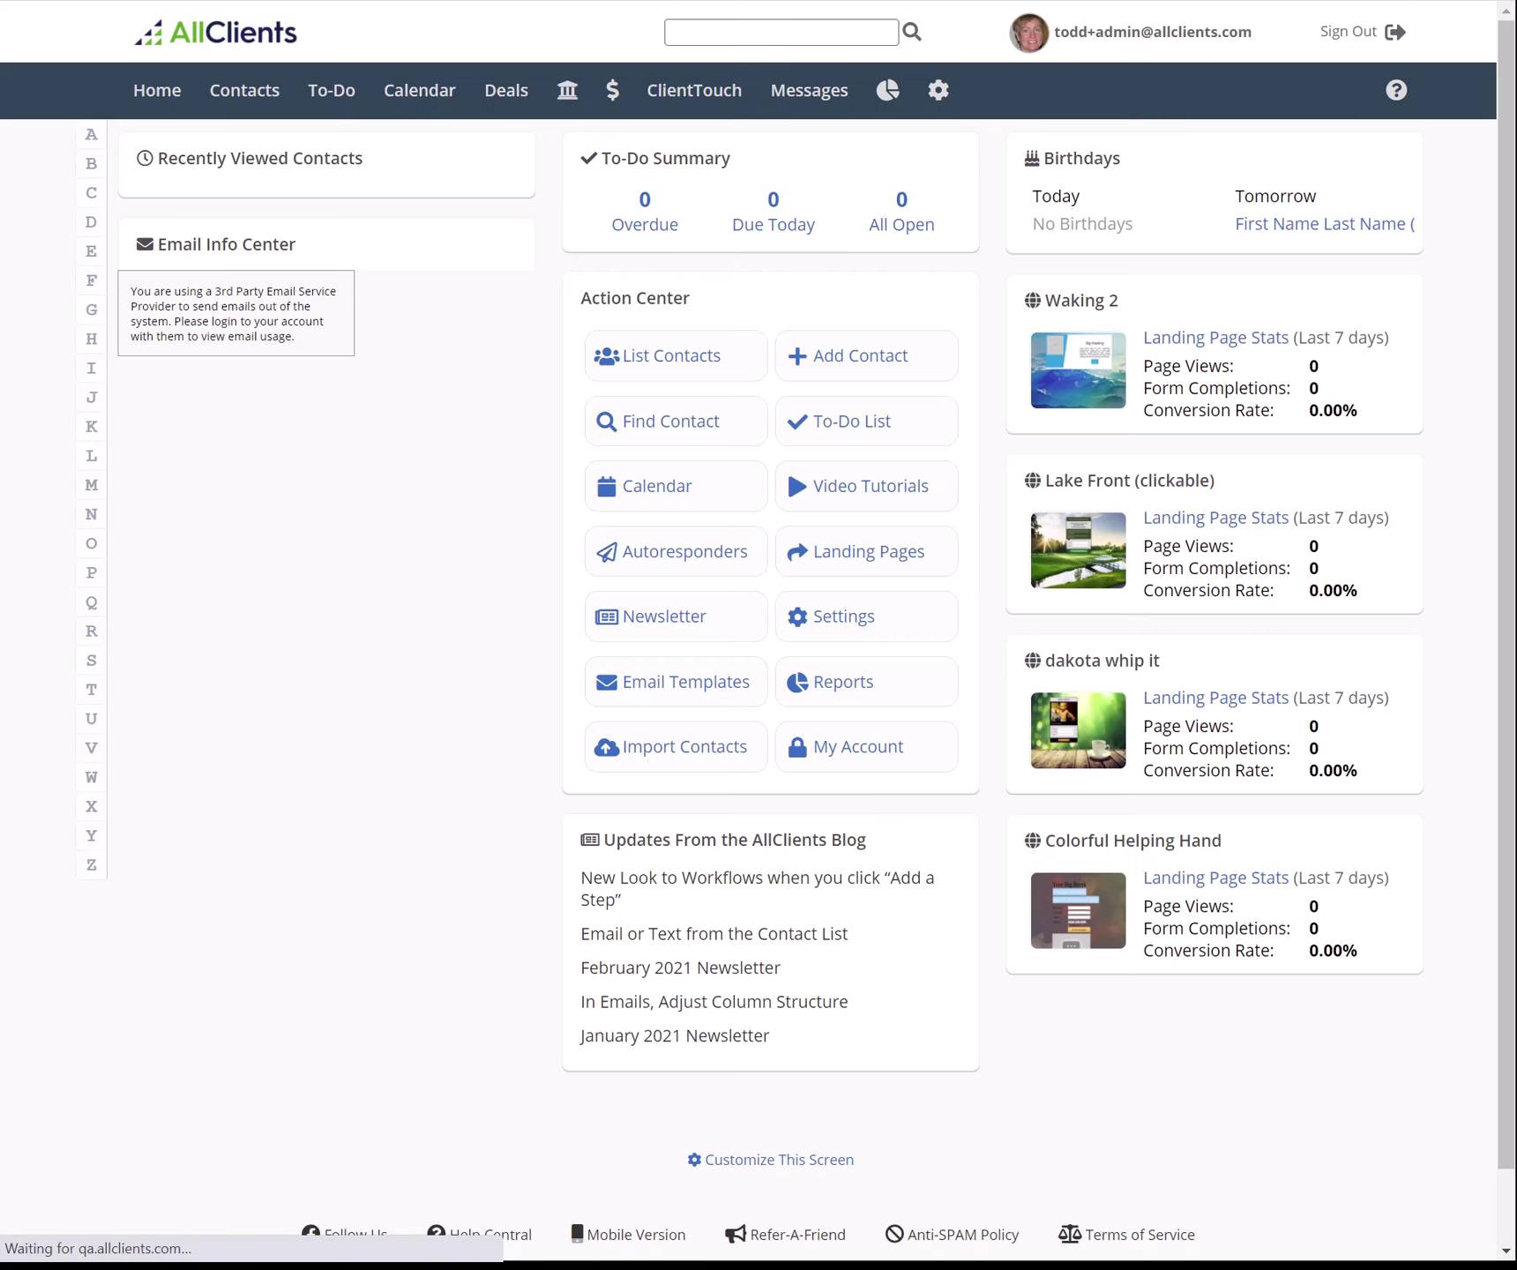
{"action": "left_click", "coordinate": [941, 95]}
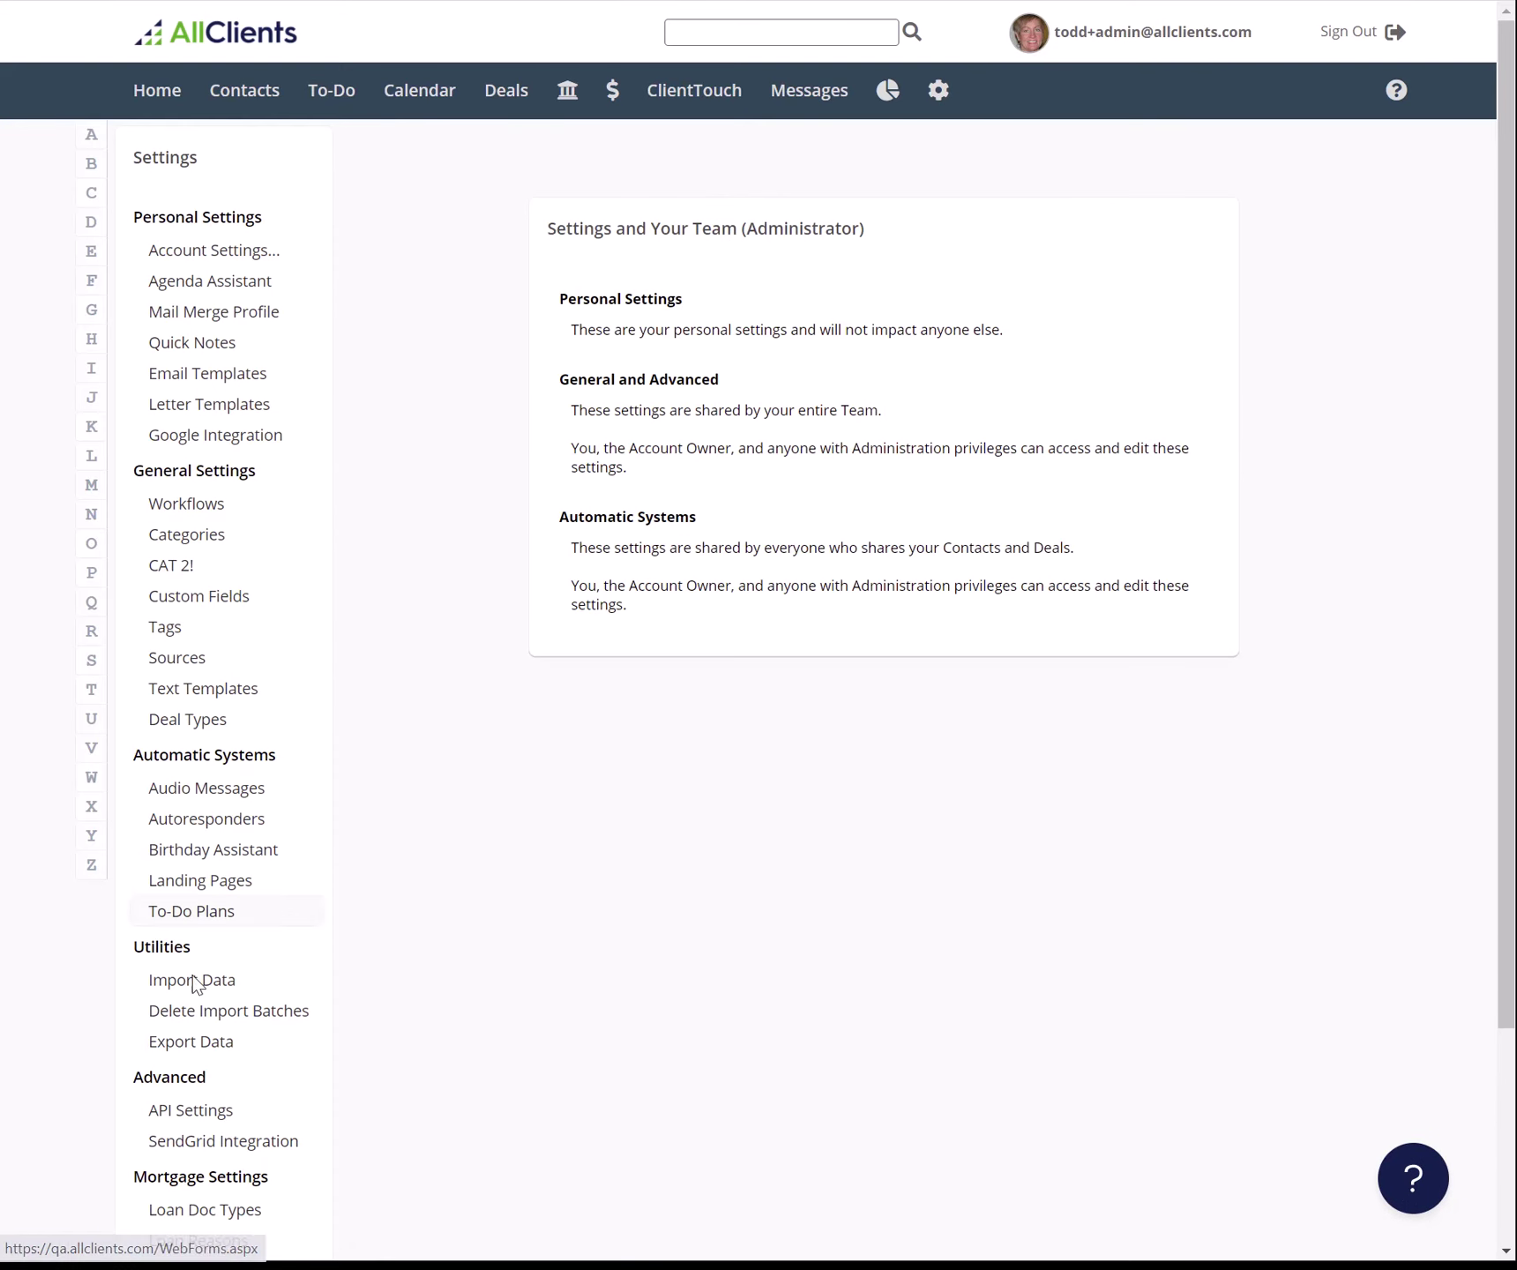
{"action": "left_click", "coordinate": [182, 1116]}
- Highlight the account ID and the current API key in the authentication details
{"action": "double_click", "coordinate": [673, 495]}
{"action": "double_click", "coordinate": [908, 526]}
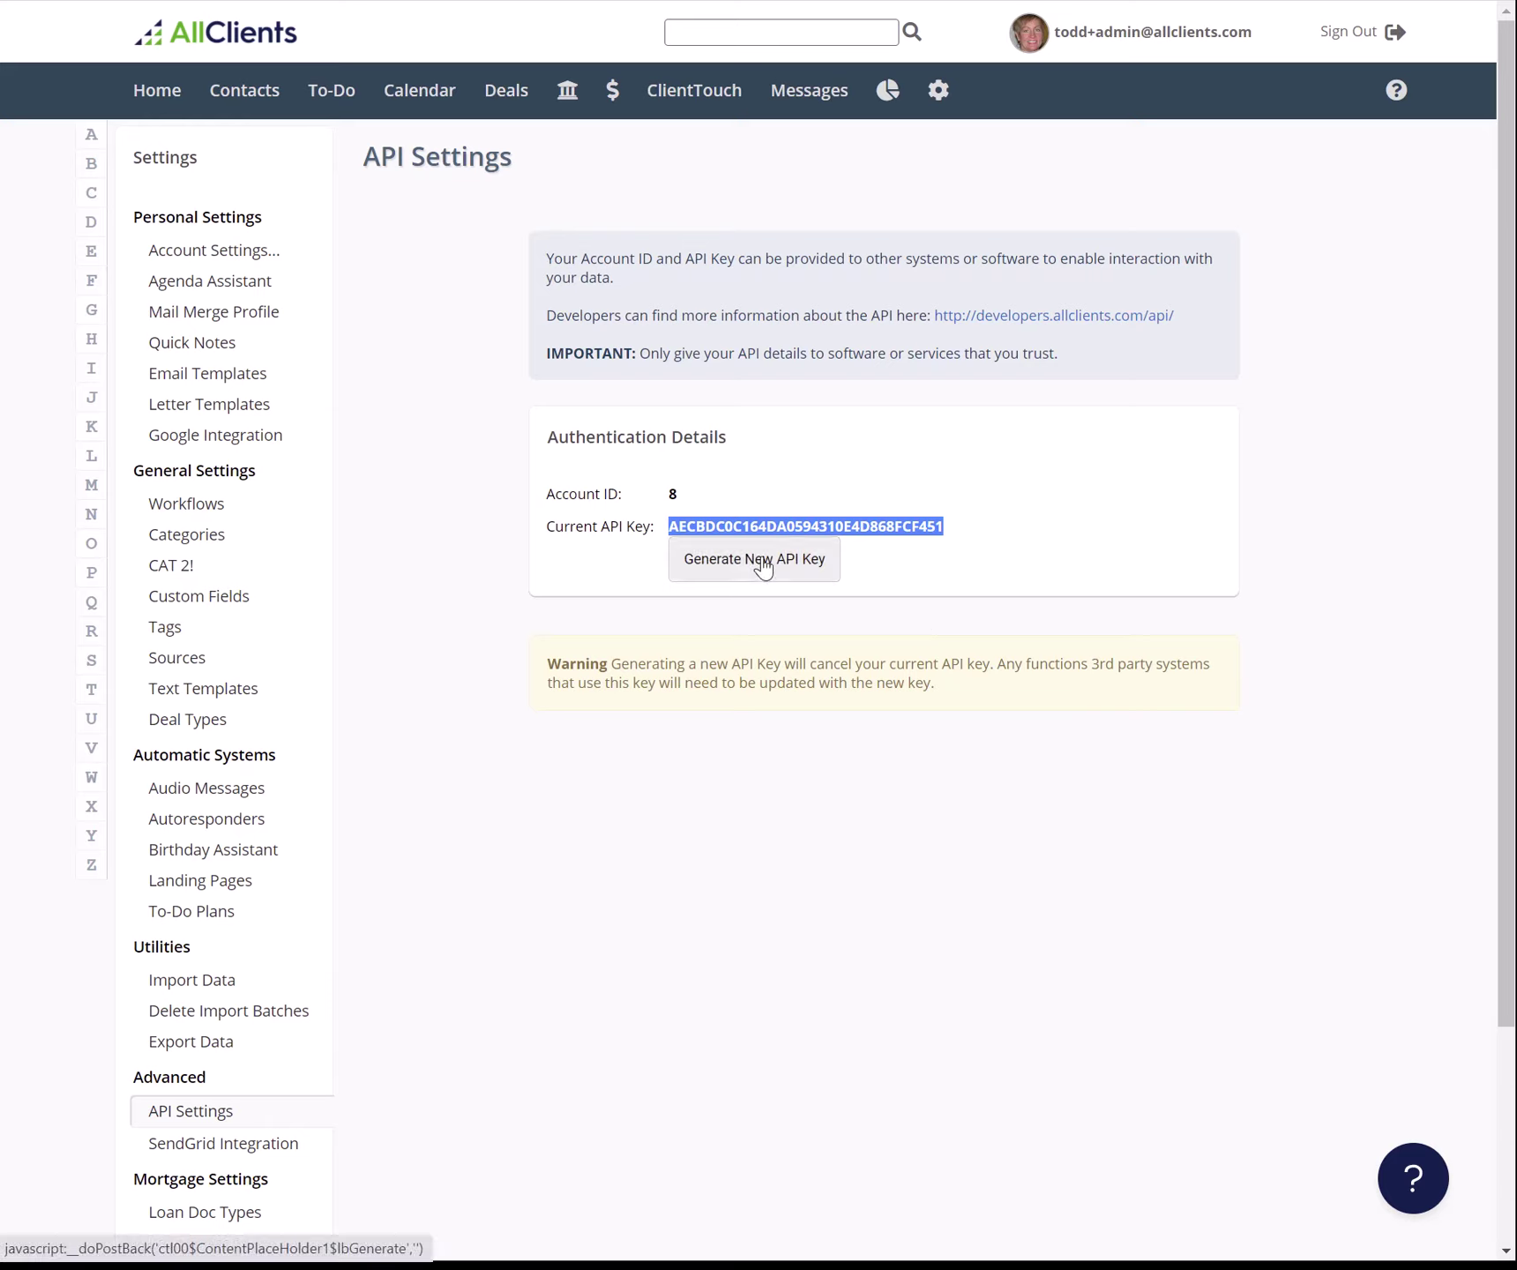
{"action": "left_click", "coordinate": [930, 527]}
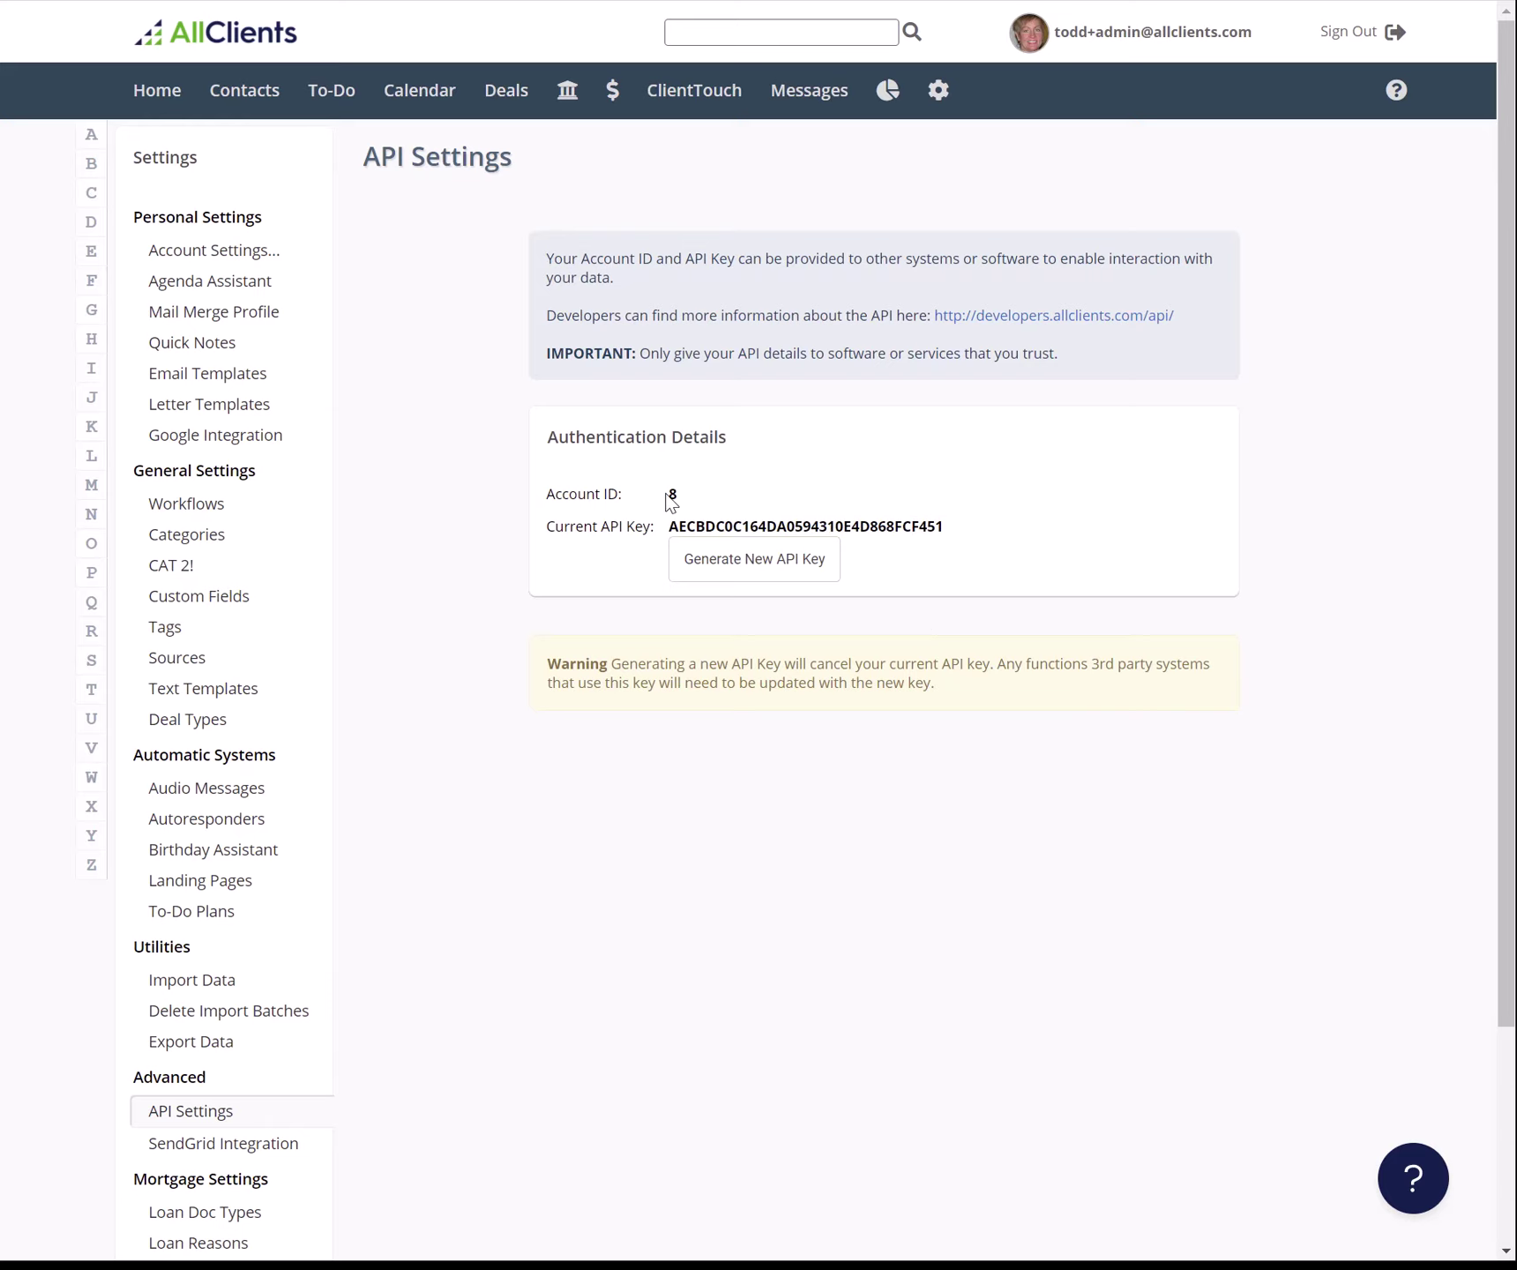
{"action": "double_click", "coordinate": [718, 525]}
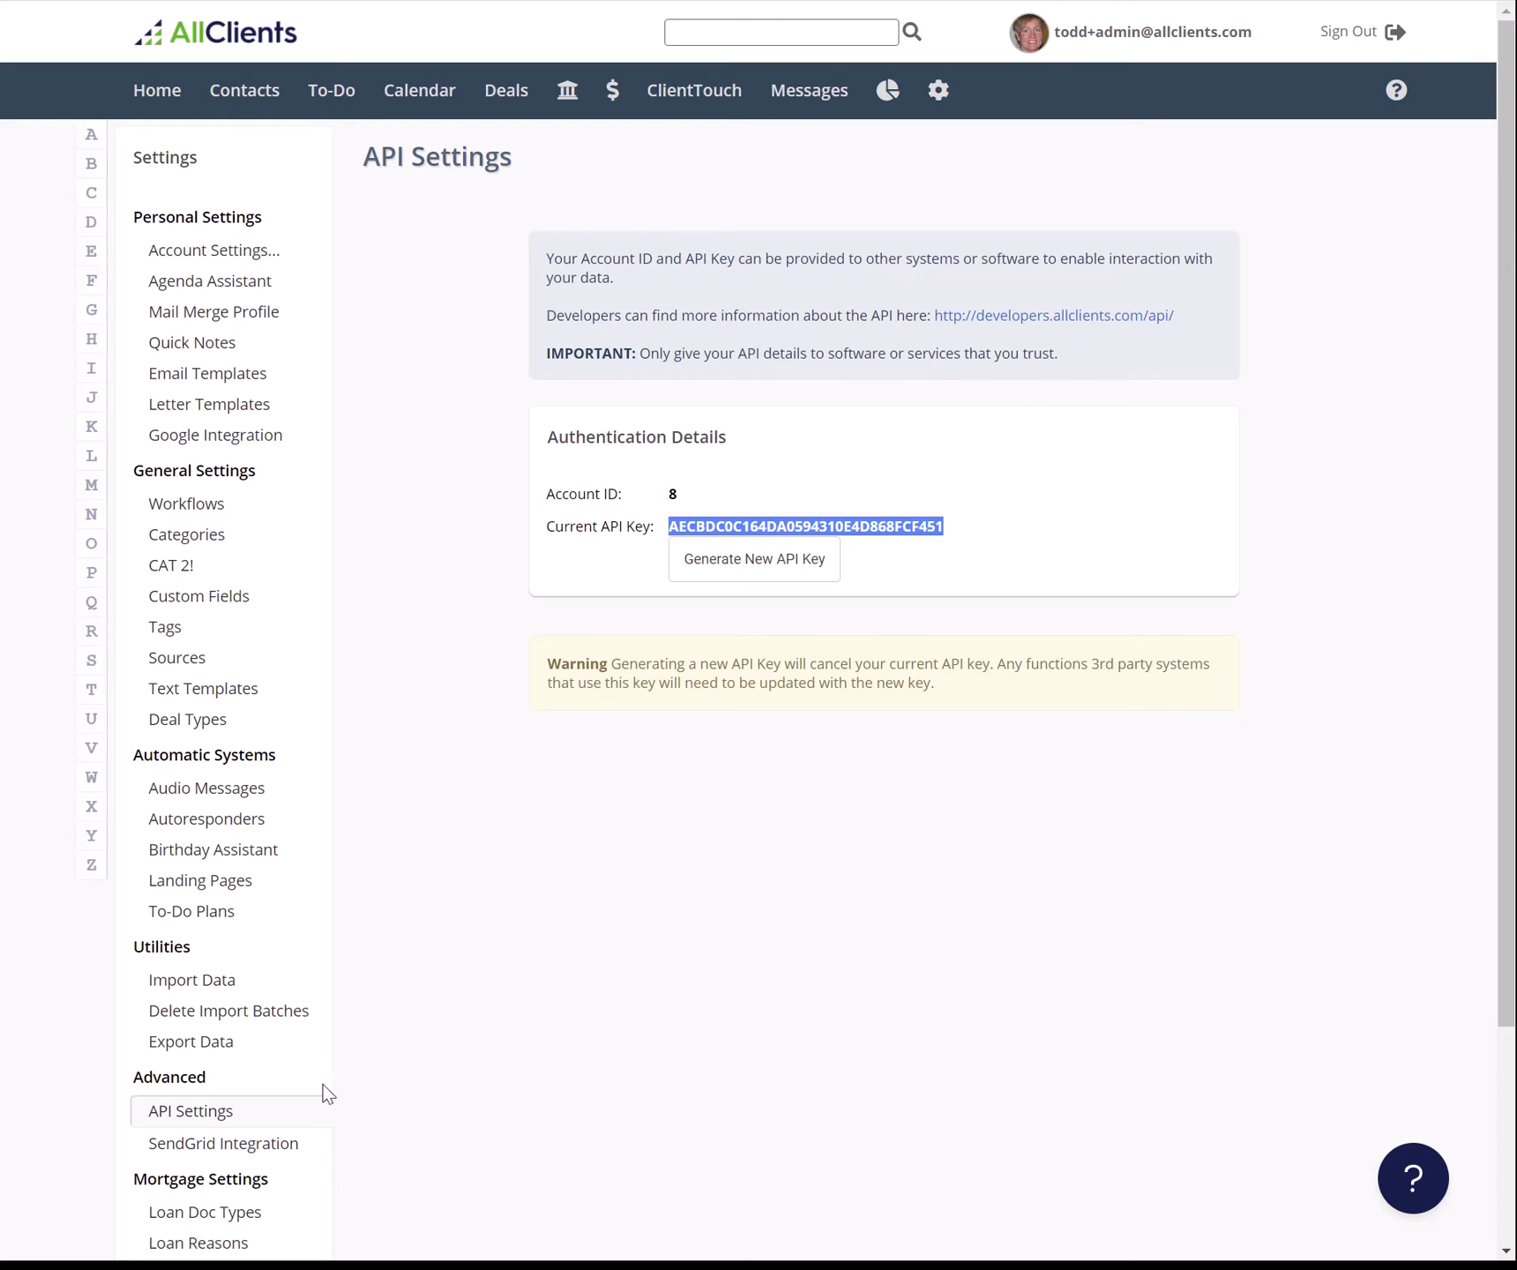
- Open the SendGrid Integration settings
{"action": "left_click", "coordinate": [183, 1152]}
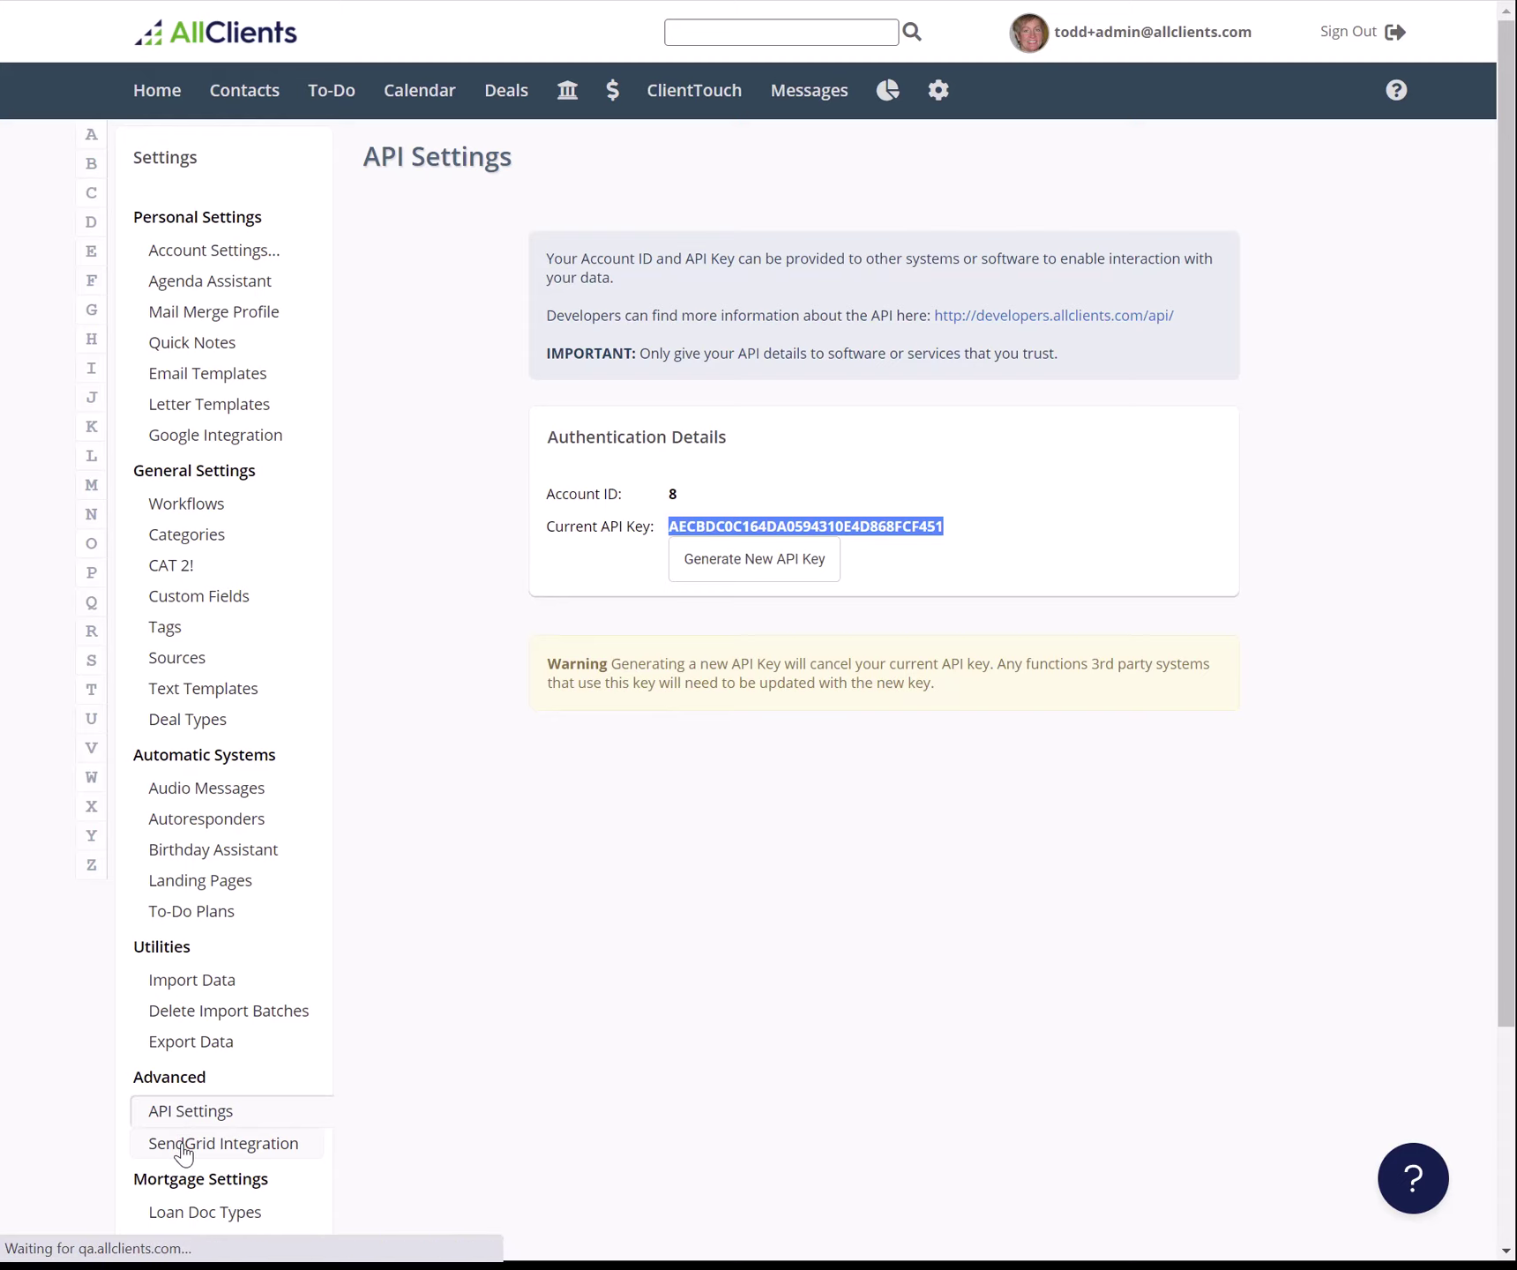